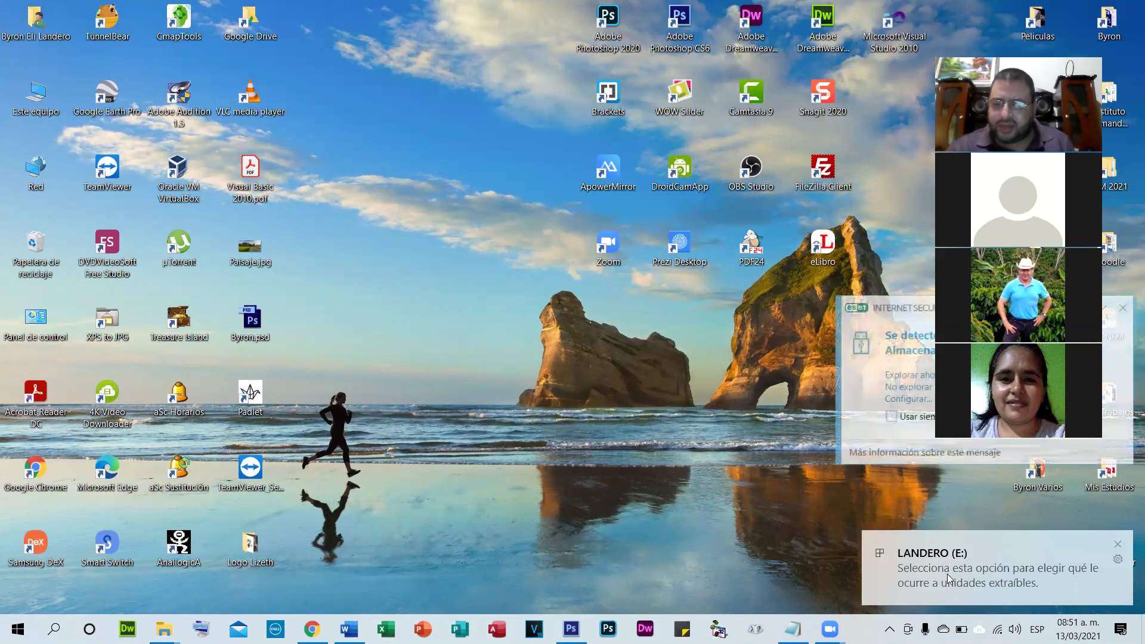
{"action": "left_click", "coordinate": [935, 578]}
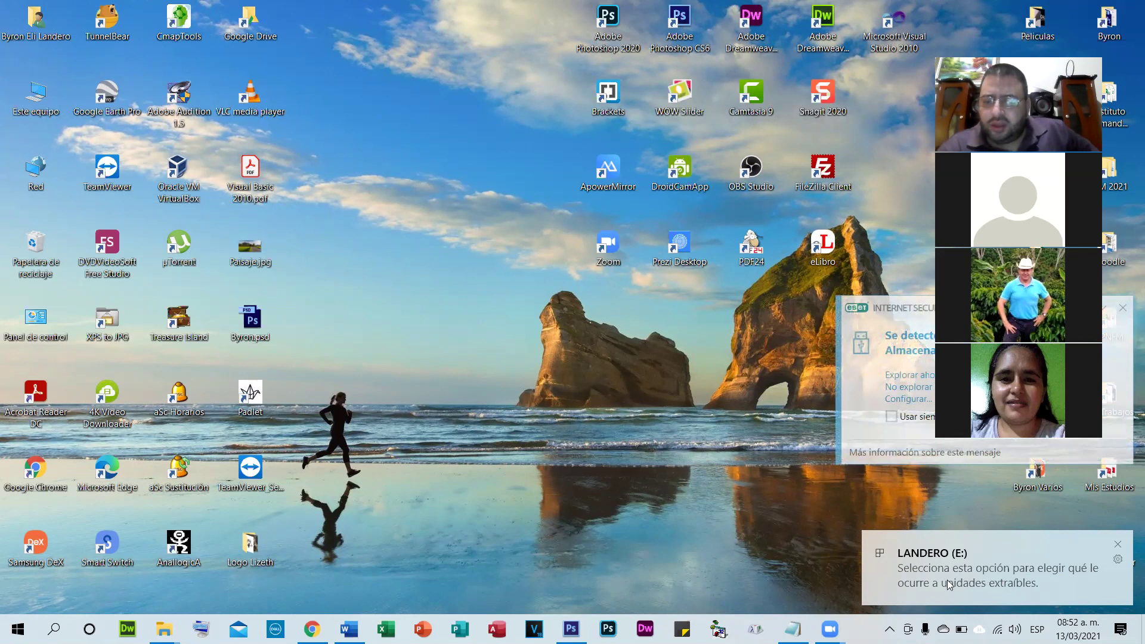
{"action": "left_click", "coordinate": [911, 570]}
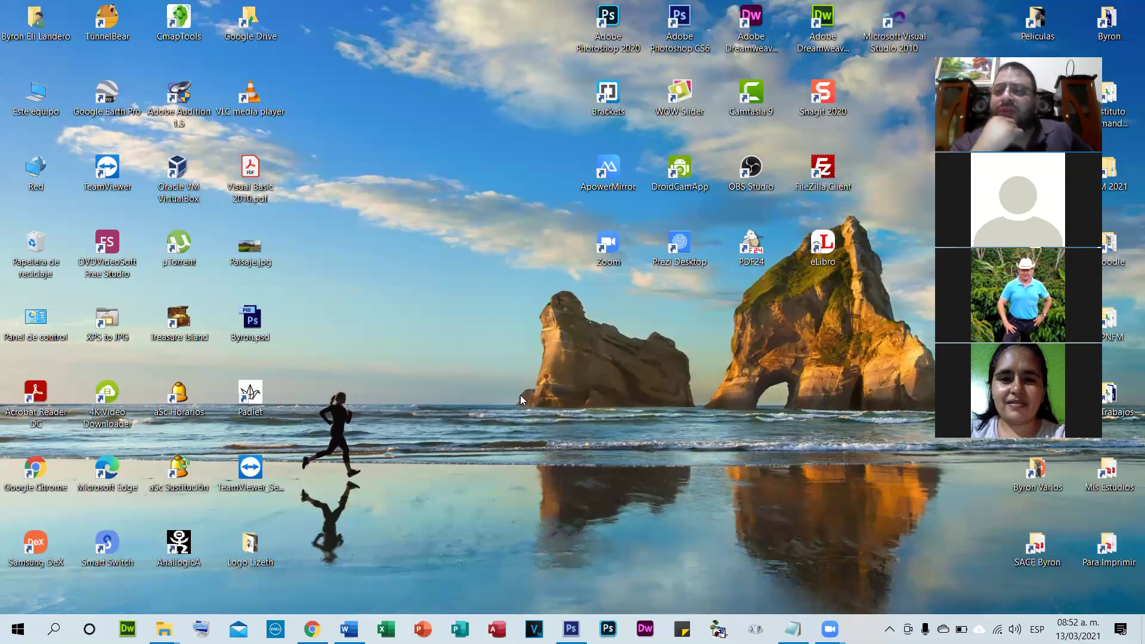
- Open the removable drive (E:) from Este equipo, and restore its window to a smaller size over the centre of the desktop
{"action": "double_click", "coordinate": [36, 93]}
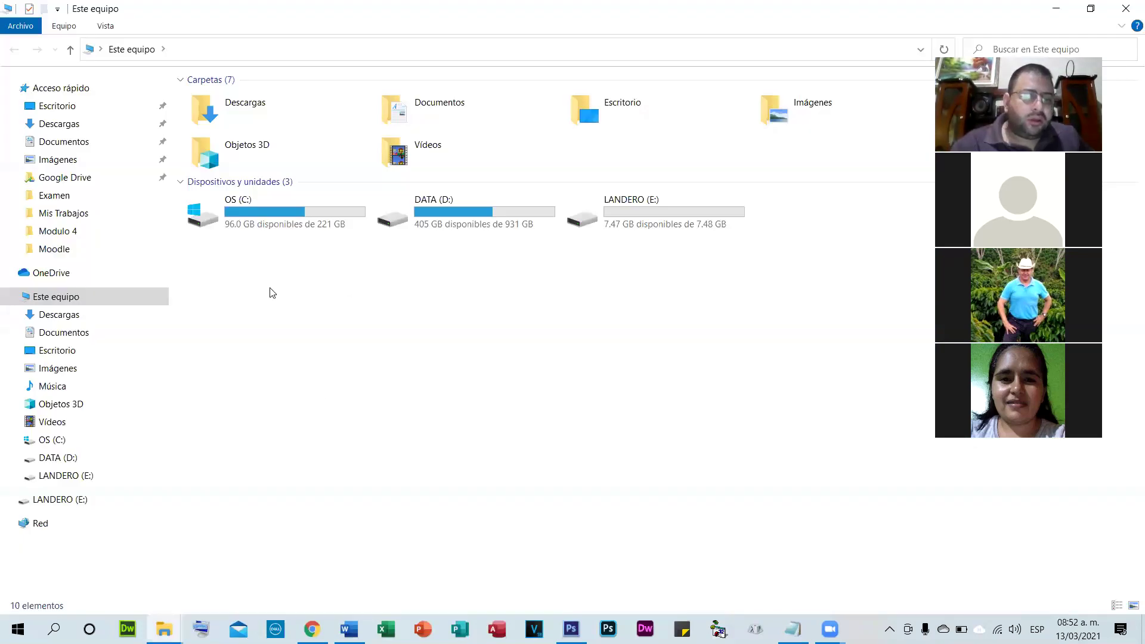
{"action": "left_click", "coordinate": [66, 476]}
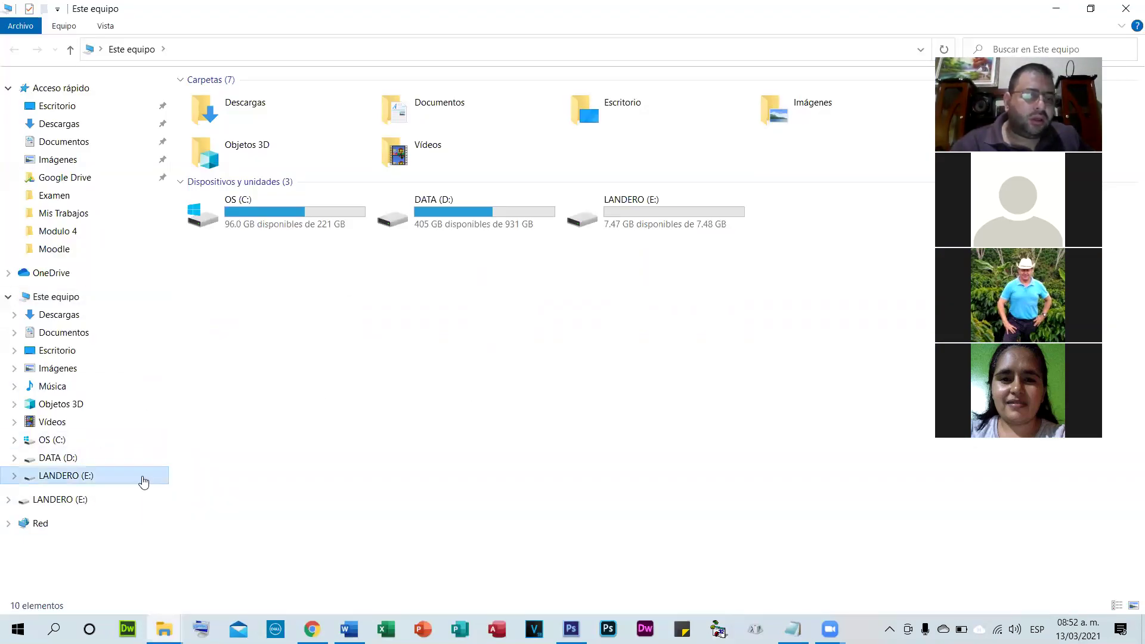
{"action": "double_click", "coordinate": [541, 6]}
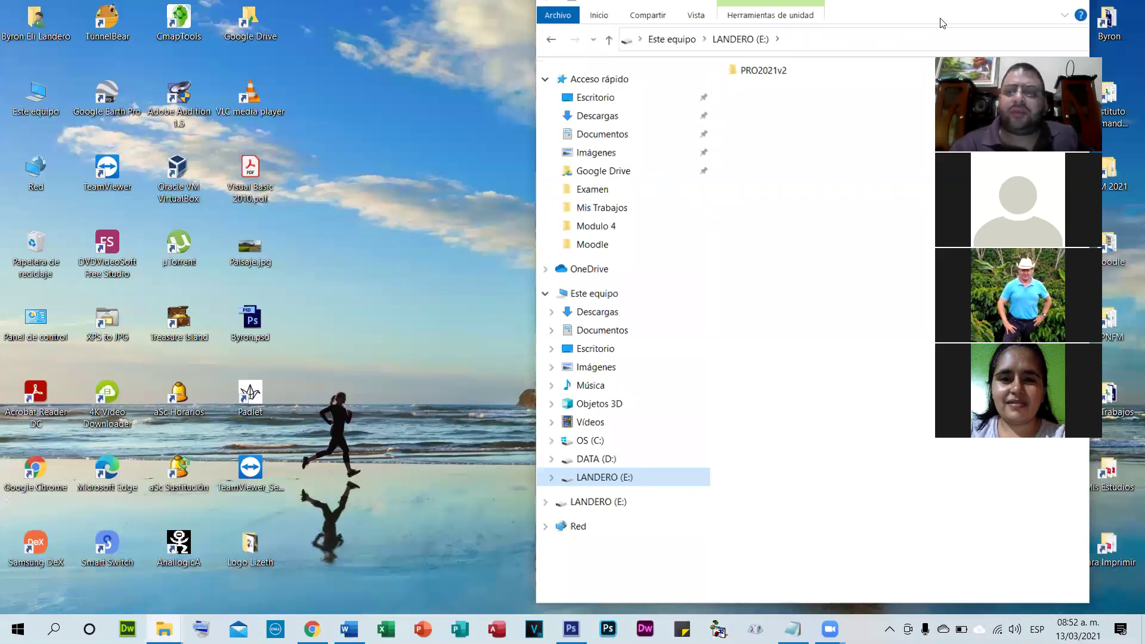
{"action": "left_click_drag", "start_coordinate": [937, 23], "coordinate": [640, 26]}
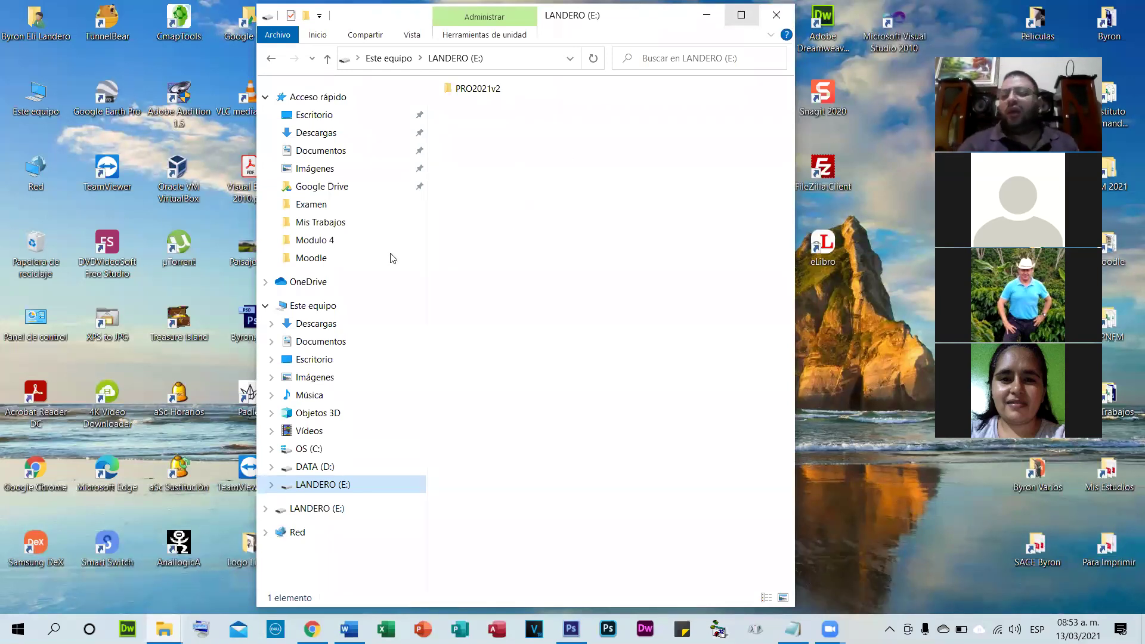
- Open Este equipo again from the desktop, maximize its window, and open the removable drive (E:) from the devices and drives group
{"action": "key", "text": "super+d"}
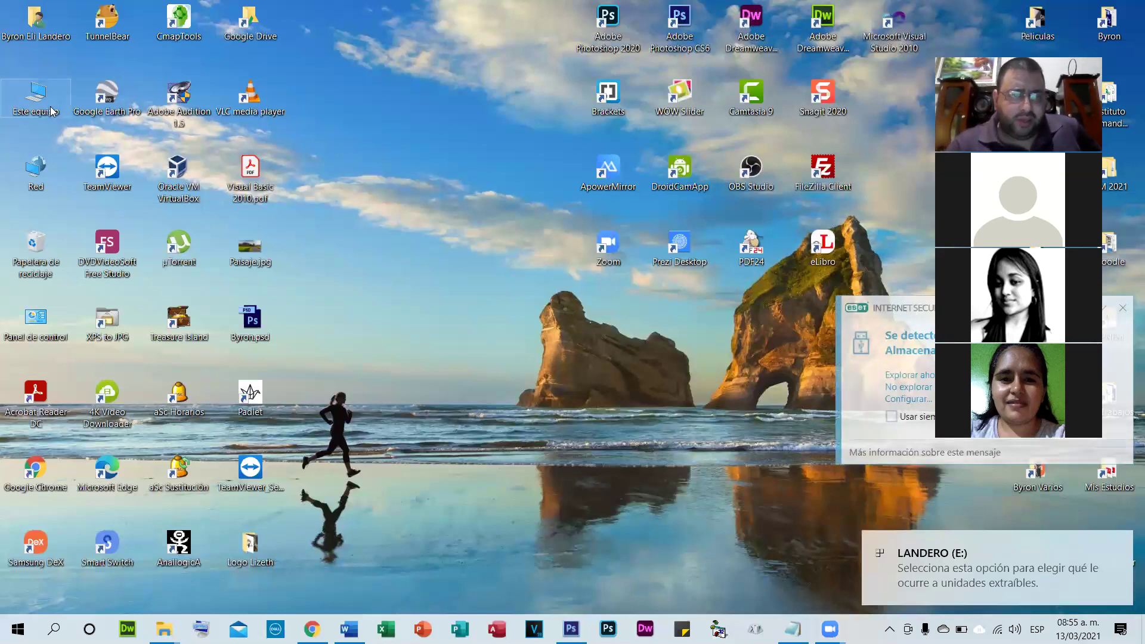
{"action": "double_click", "coordinate": [75, 119]}
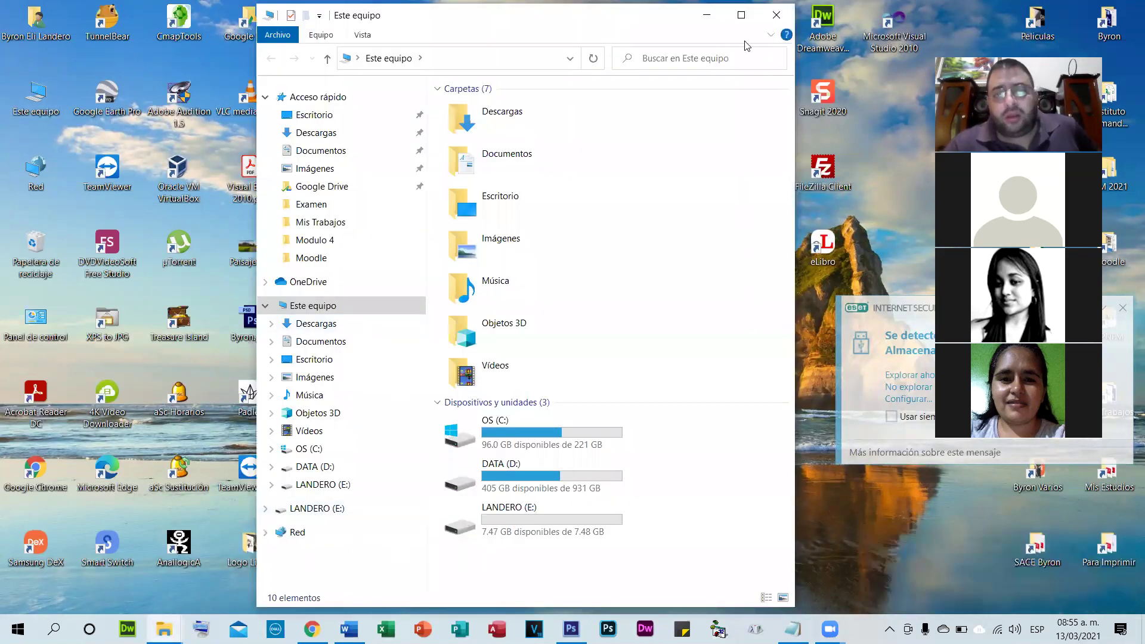
{"action": "left_click", "coordinate": [741, 15]}
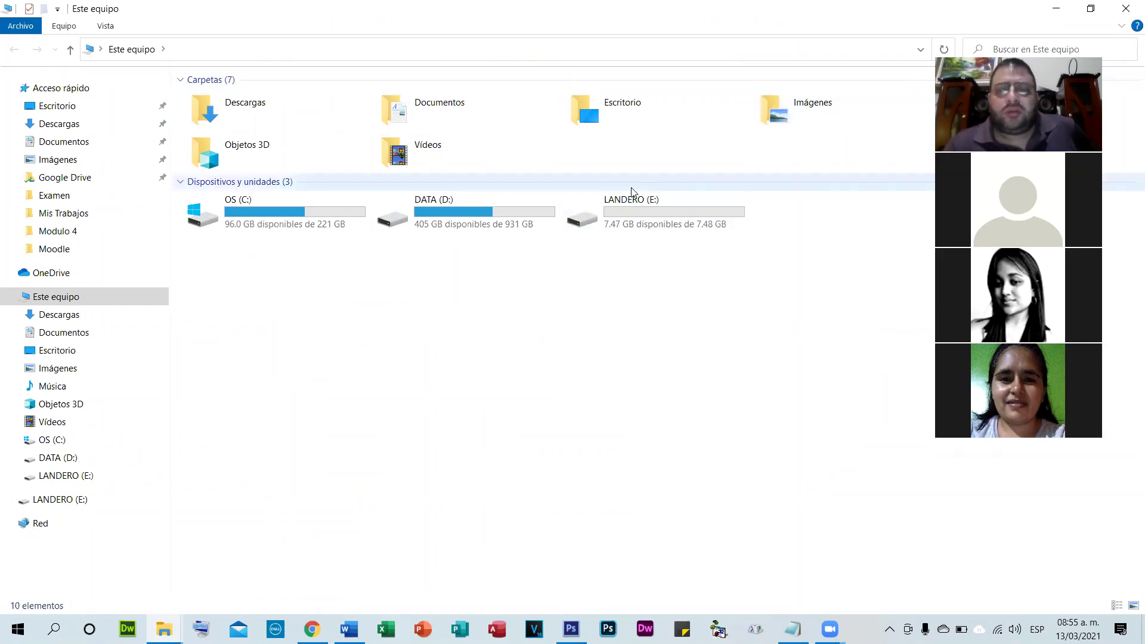
{"action": "double_click", "coordinate": [639, 231]}
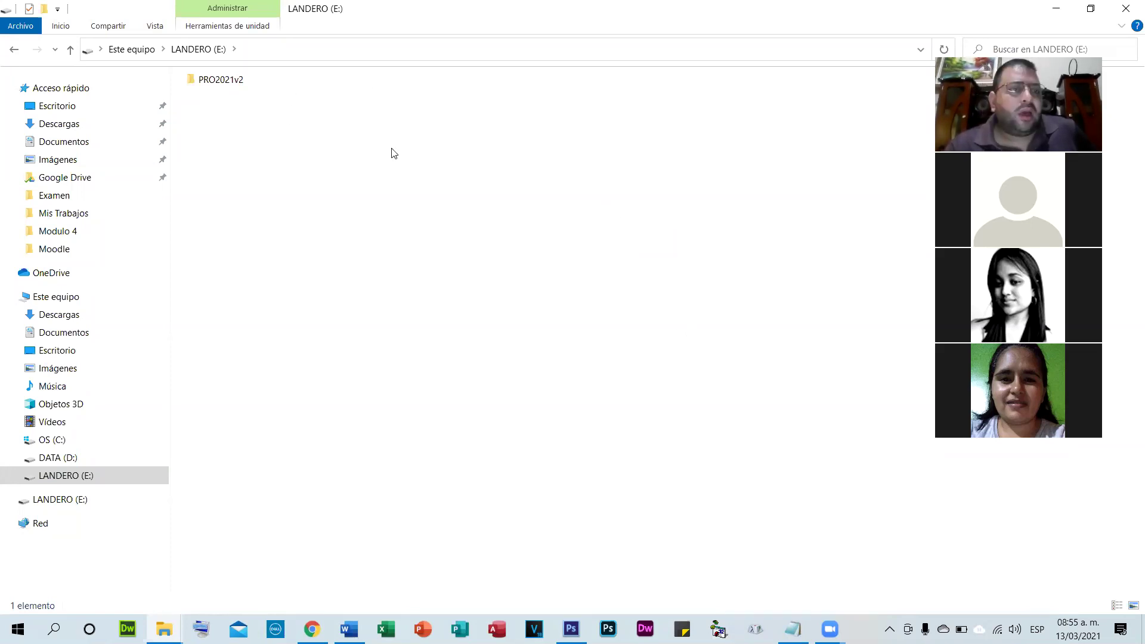
- Return to Este equipo and open the removable drive (E:) through its entry nested under Este equipo in the folder tree
{"action": "left_click", "coordinate": [14, 49]}
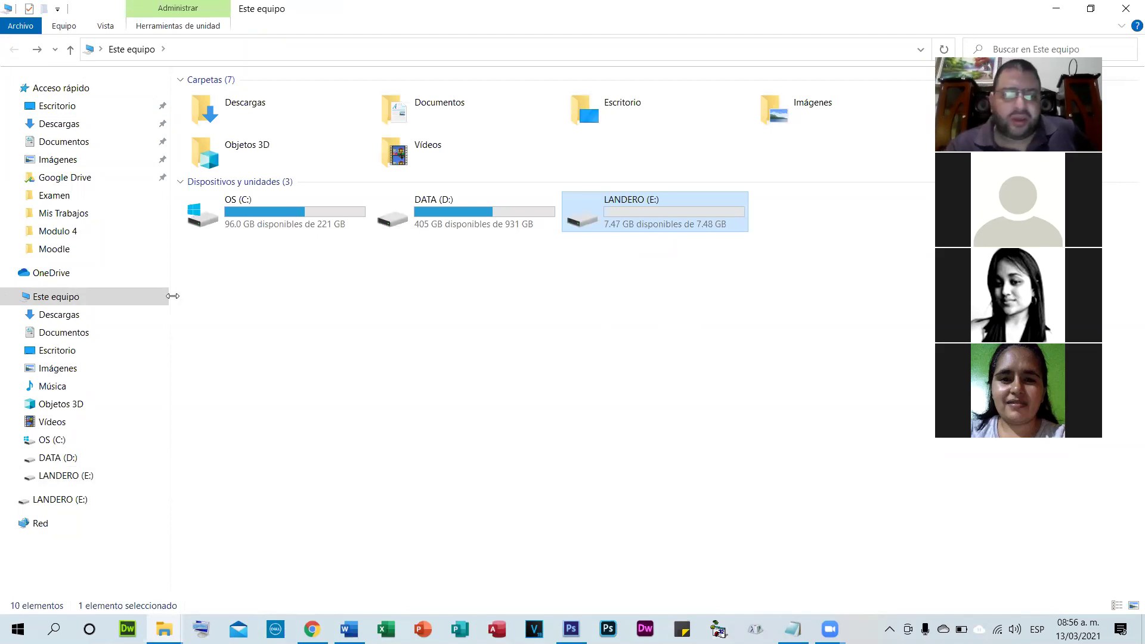
{"action": "left_click", "coordinate": [266, 381]}
{"action": "left_click", "coordinate": [56, 295]}
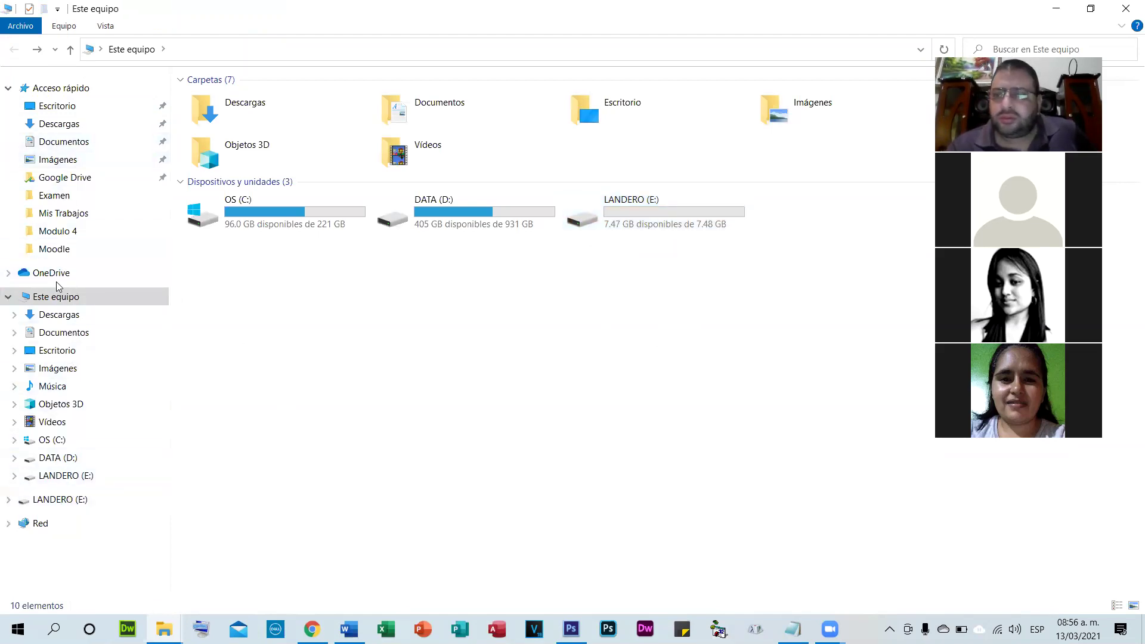
{"action": "left_click", "coordinate": [58, 477]}
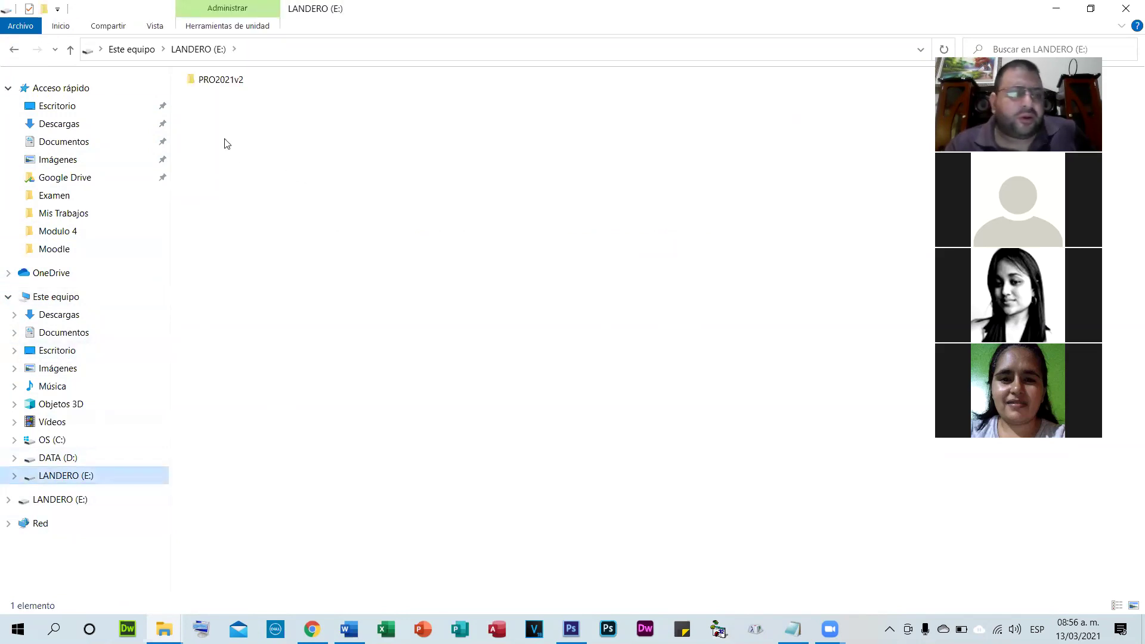
- Go back to the drives overview and open drive E: through its standalone entry below Este equipo in the folder tree
{"action": "left_click", "coordinate": [12, 52]}
{"action": "double_click", "coordinate": [641, 215]}
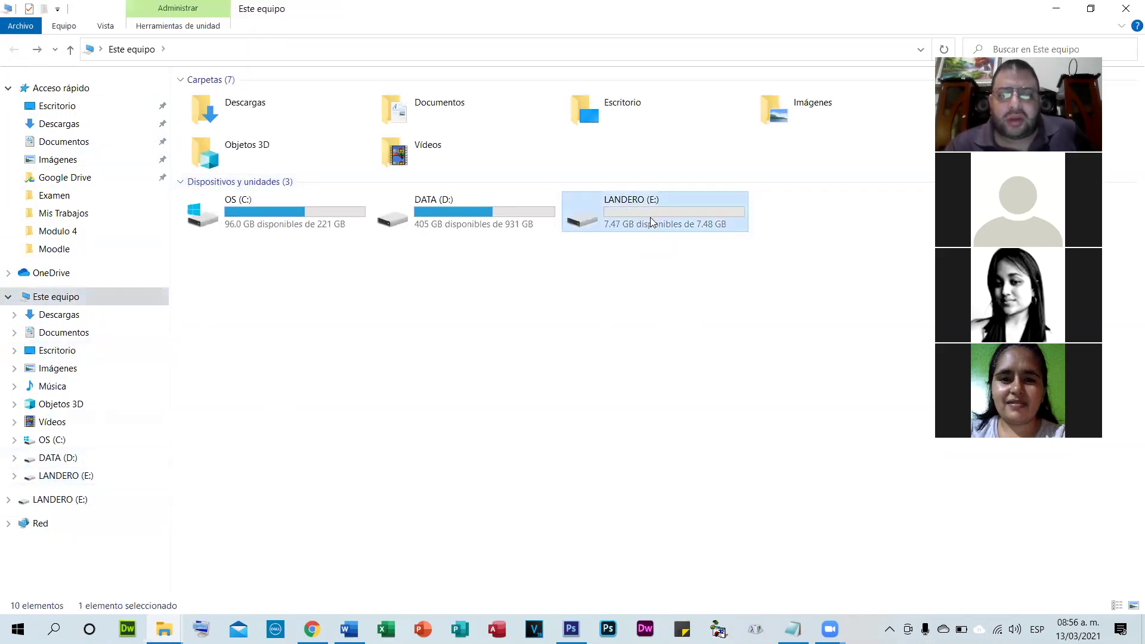
{"action": "left_click", "coordinate": [14, 48]}
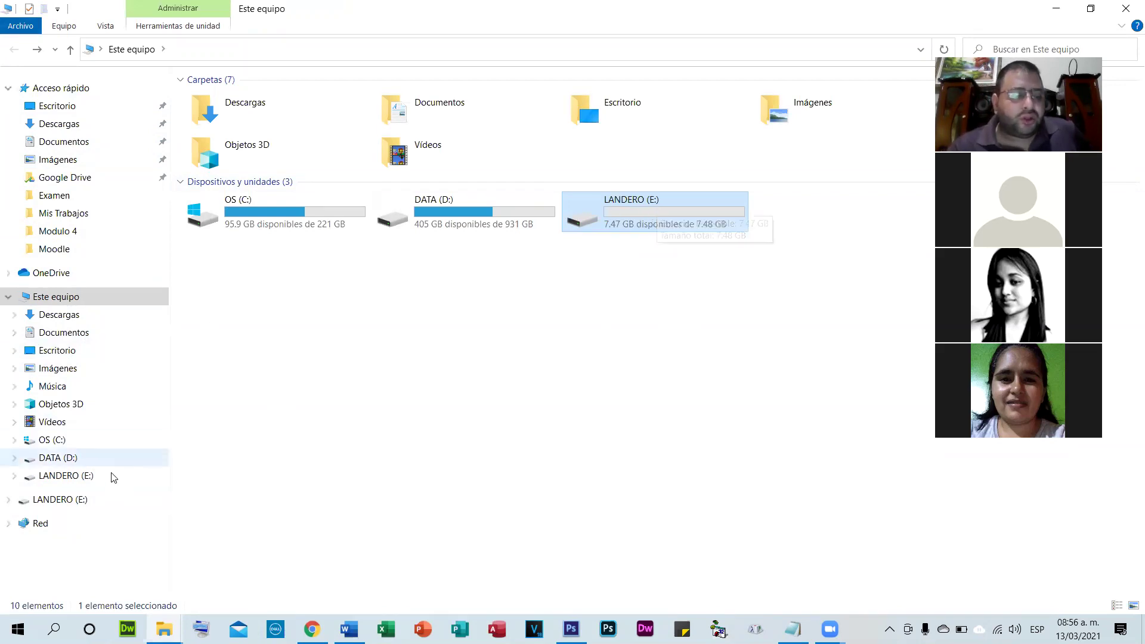
{"action": "left_click", "coordinate": [56, 499]}
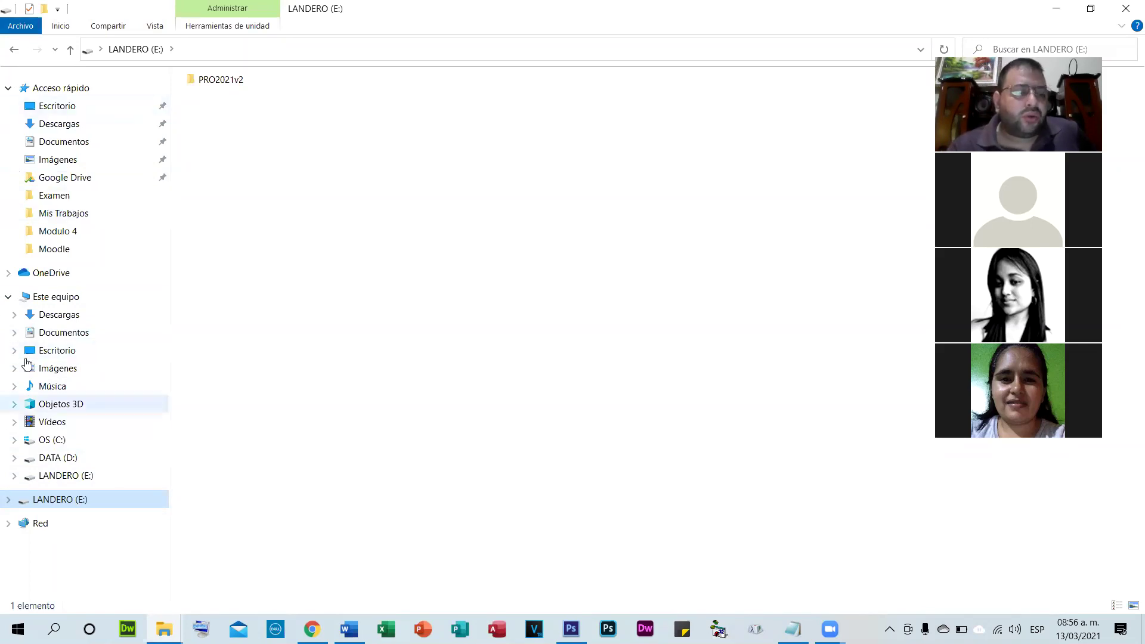
- Return to the drives overview, reopen drive E: through its standalone tree entry, and go back to the desktop
{"action": "left_click", "coordinate": [14, 49]}
{"action": "left_click", "coordinate": [655, 253]}
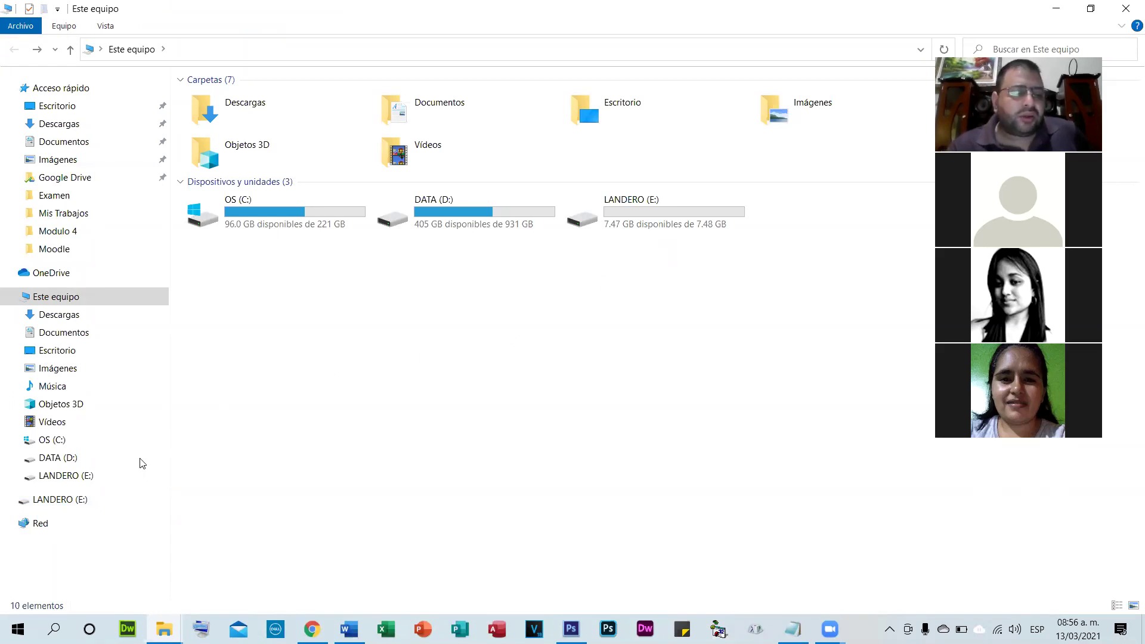
{"action": "left_click", "coordinate": [60, 498]}
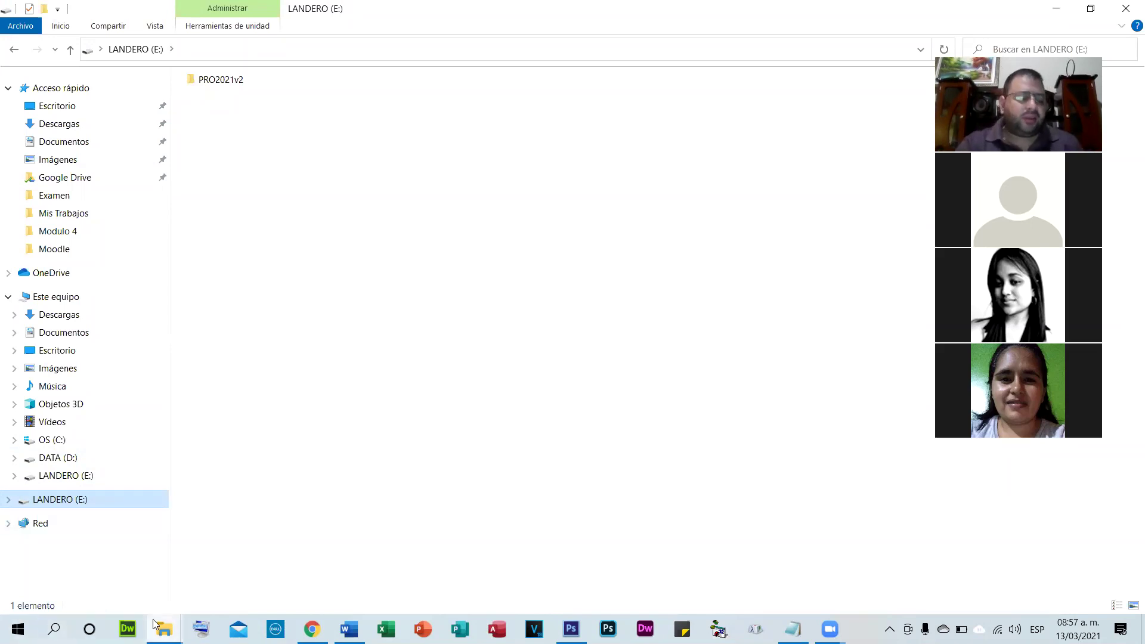
{"action": "key", "text": "super+d"}
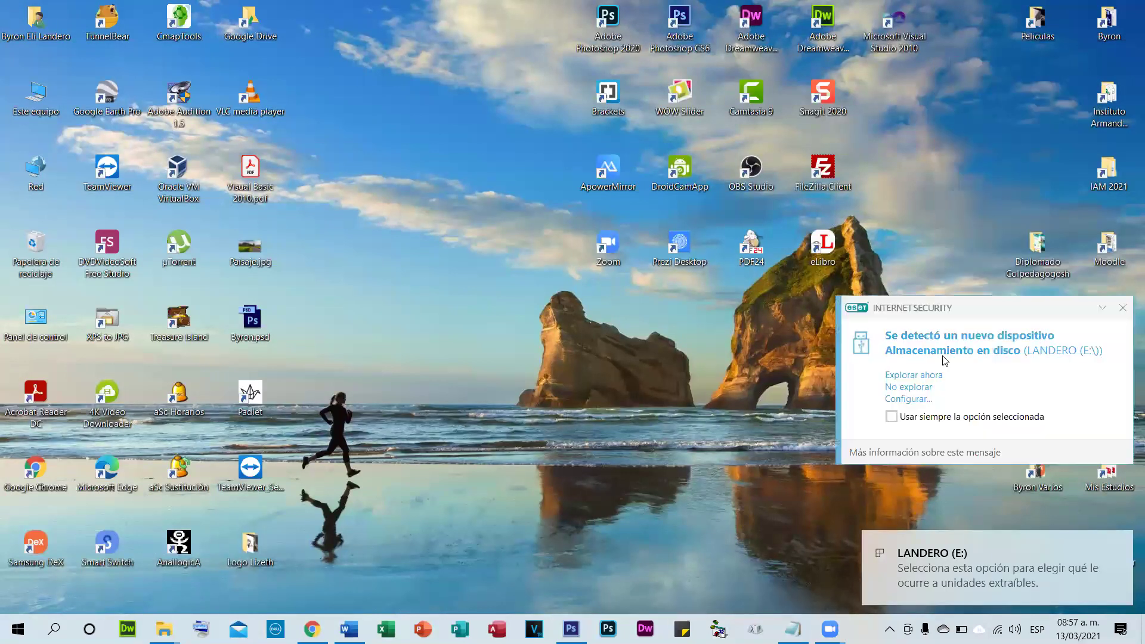
- Scan the newly detected drive E: with ESET Internet Security, view the scan log, and close the antivirus windows
{"action": "left_click", "coordinate": [909, 375]}
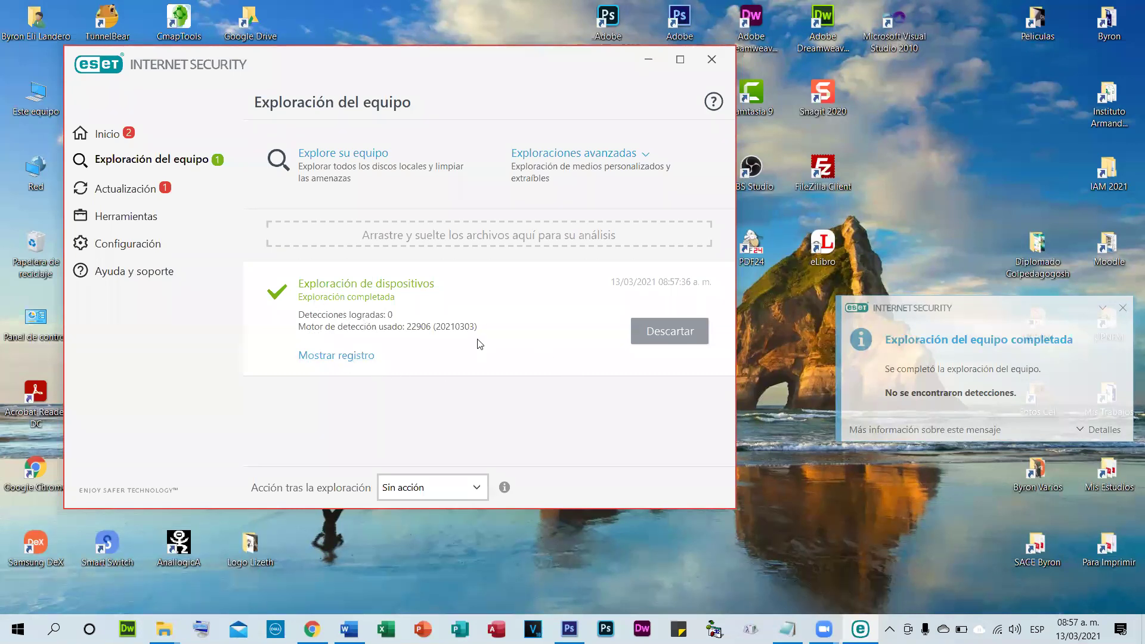
{"action": "left_click", "coordinate": [366, 356]}
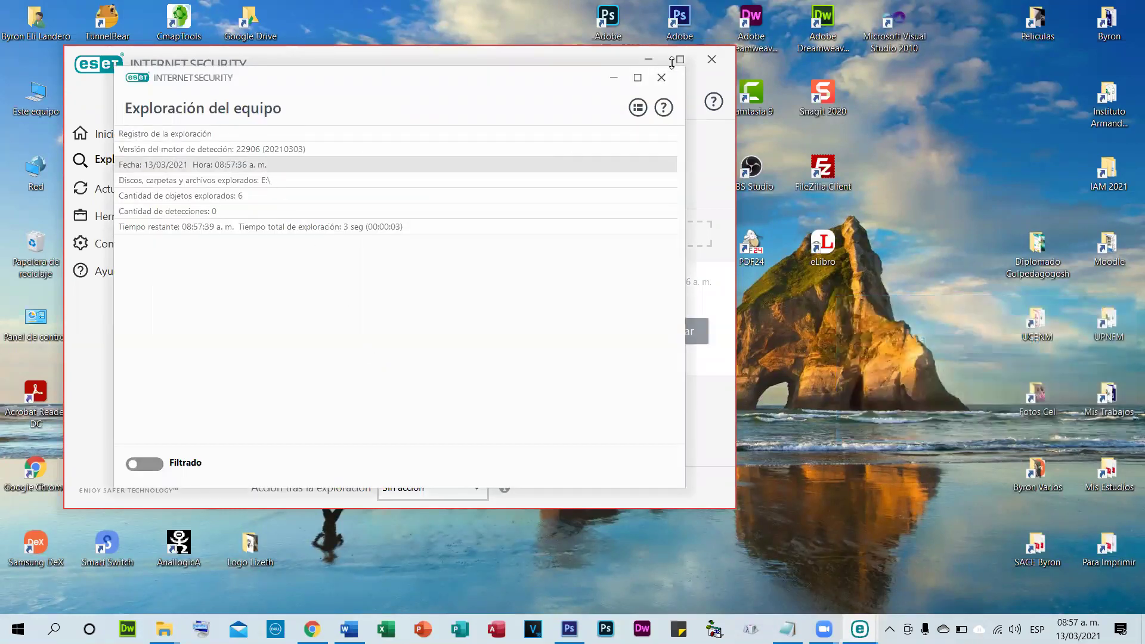
{"action": "left_click", "coordinate": [662, 88]}
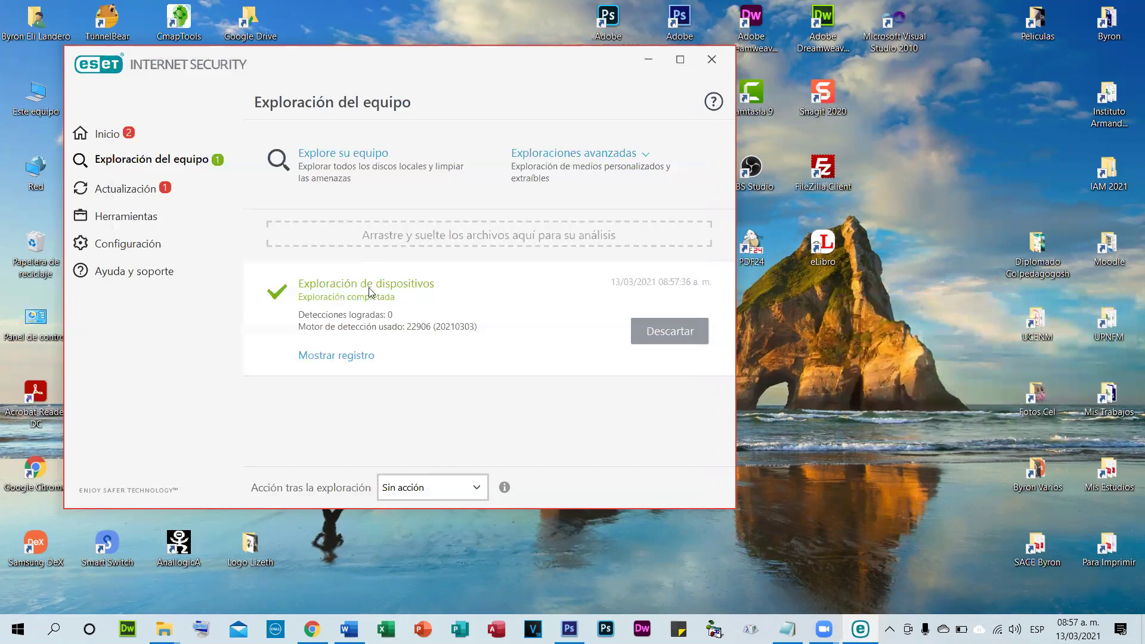
{"action": "left_click", "coordinate": [710, 61]}
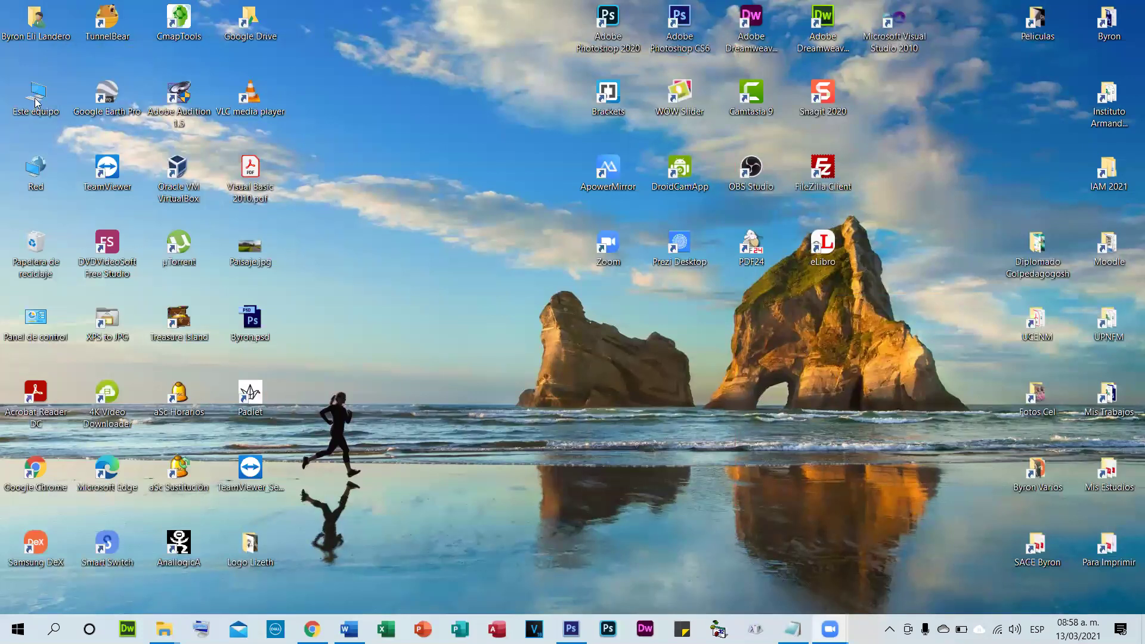
- Open drive E: in File Explorer, dismiss the ESET new-device alert, and restore the window to a smaller size
{"action": "key", "text": "super+e"}
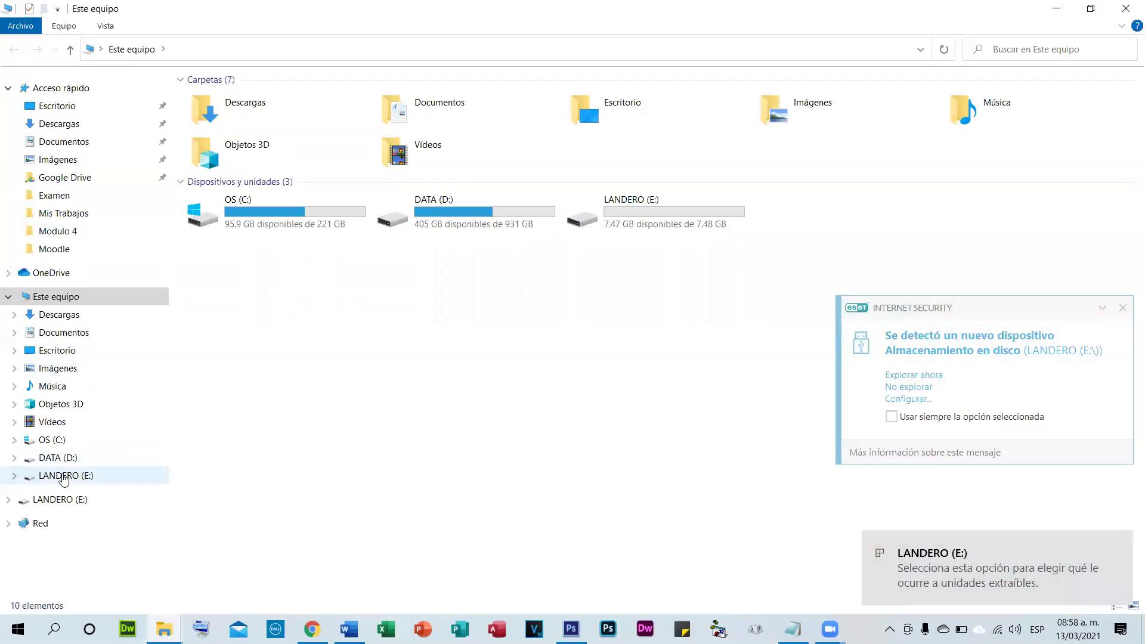
{"action": "left_click", "coordinate": [64, 477]}
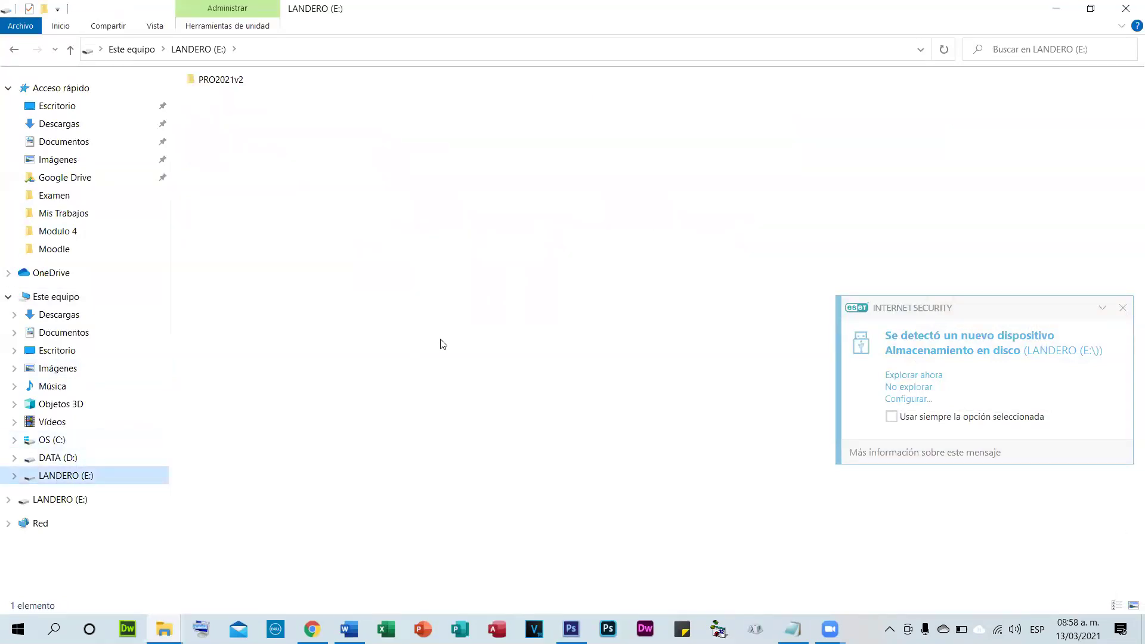
{"action": "left_click", "coordinate": [1124, 308]}
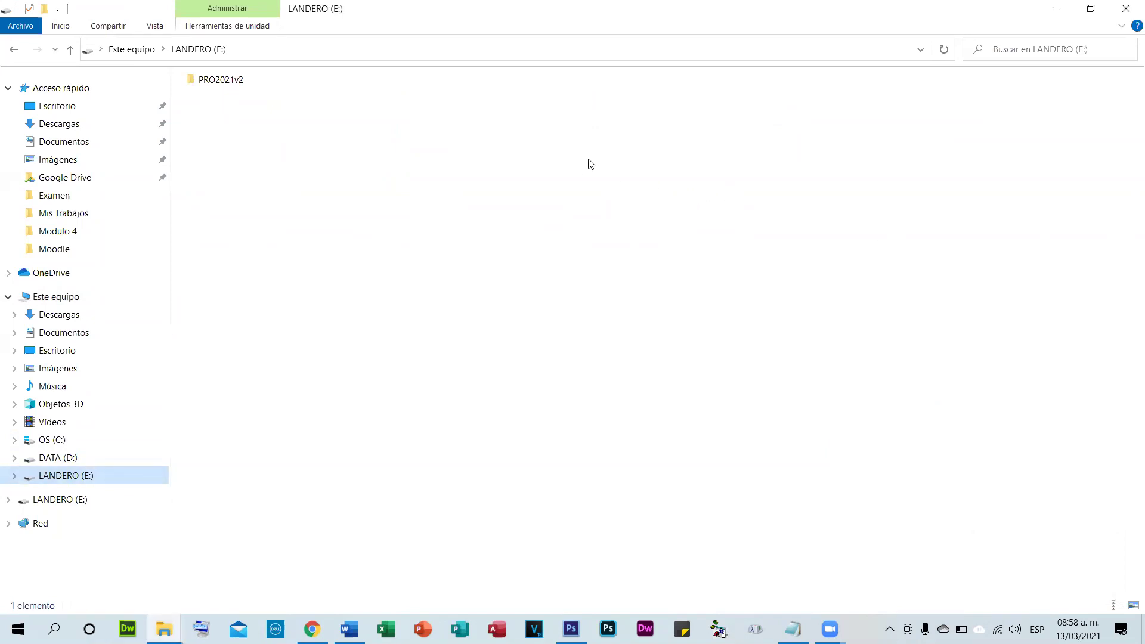
{"action": "double_click", "coordinate": [519, 13]}
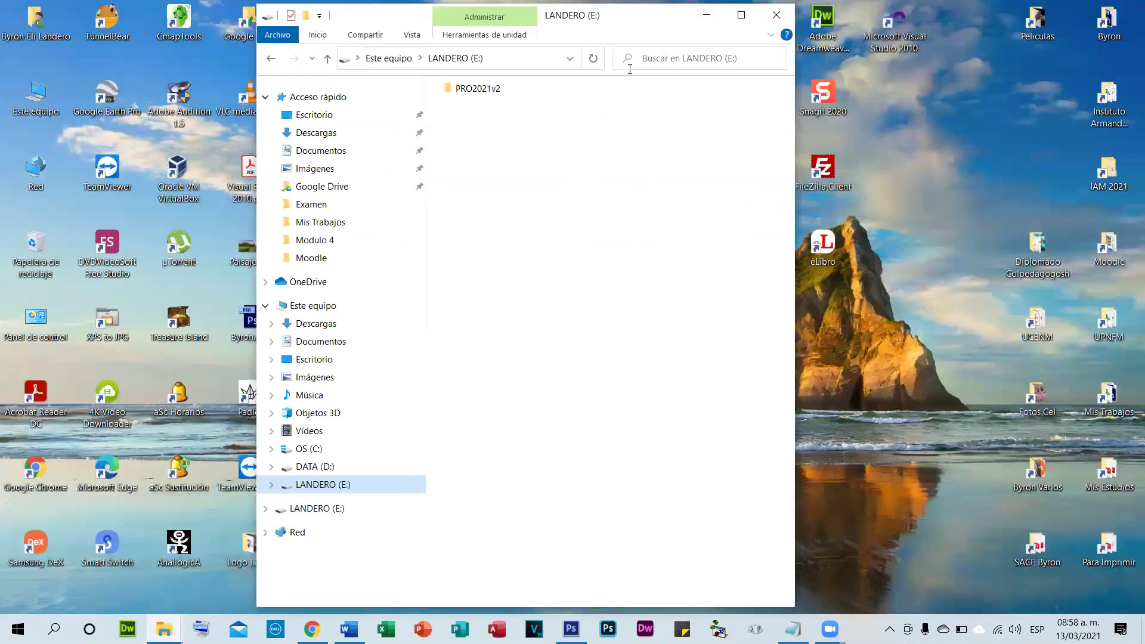
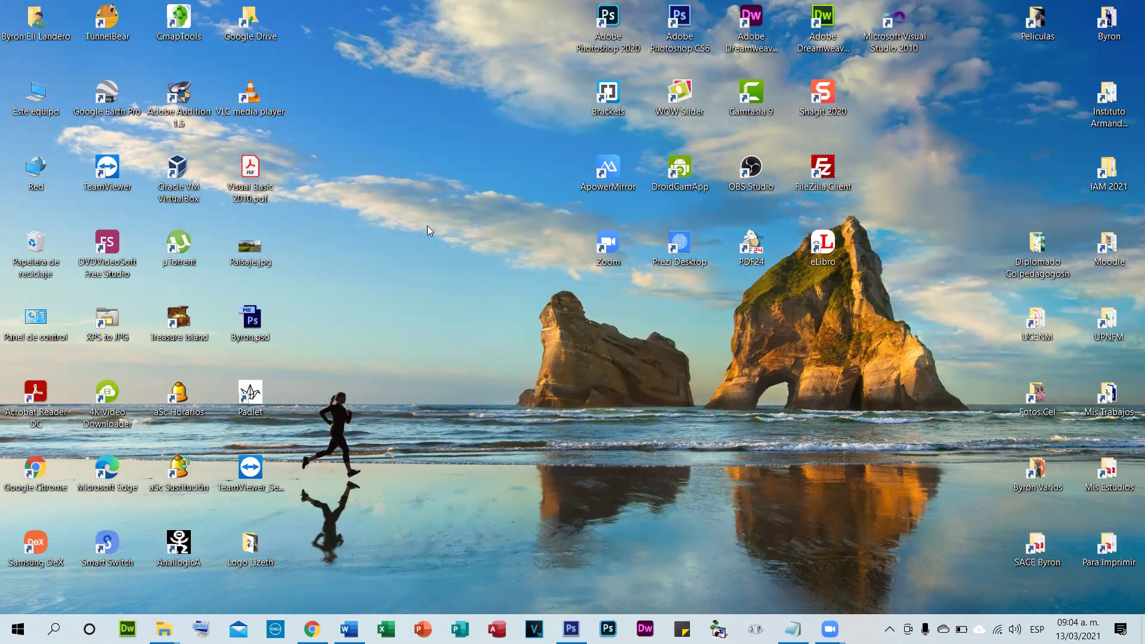
{"action": "key", "text": "XF86MonBrightnessUp"}
{"action": "key", "text": "XF86MonBrightnessUp"}
{"action": "right_click", "coordinate": [416, 145]}
{"action": "left_click", "coordinate": [507, 190]}
{"action": "right_click", "coordinate": [413, 174]}
{"action": "left_click", "coordinate": [445, 219]}
{"action": "mouse_move", "coordinate": [830, 628]}
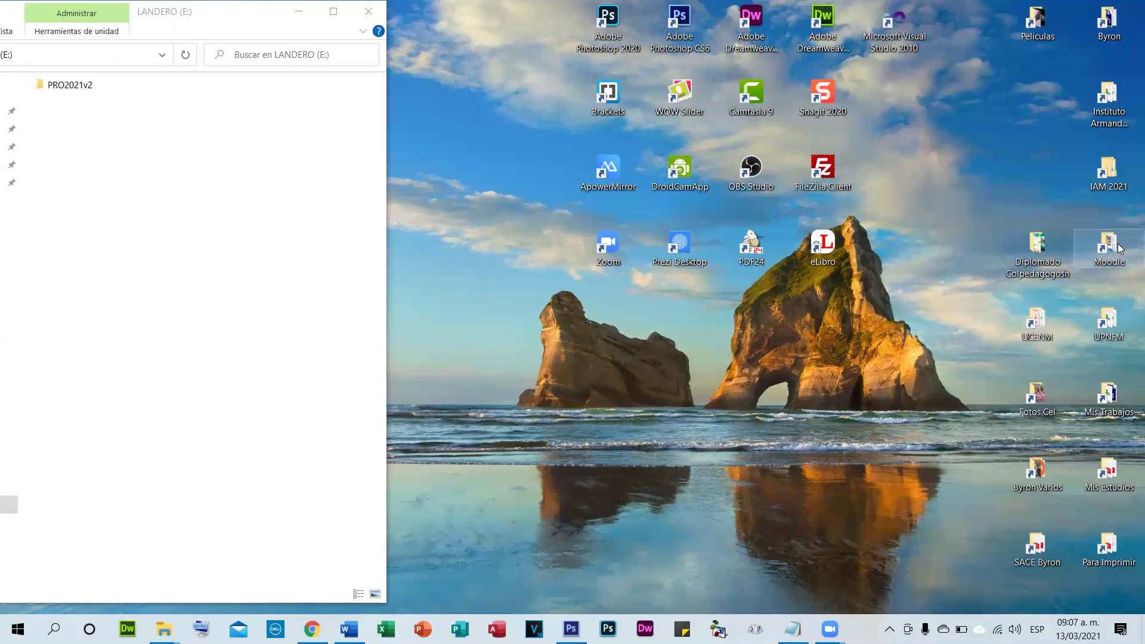
- Copy Actividad 2 Excel.docx from the desktop's Moodle folder to drive E:, and close both folder windows
{"action": "double_click", "coordinate": [1119, 248]}
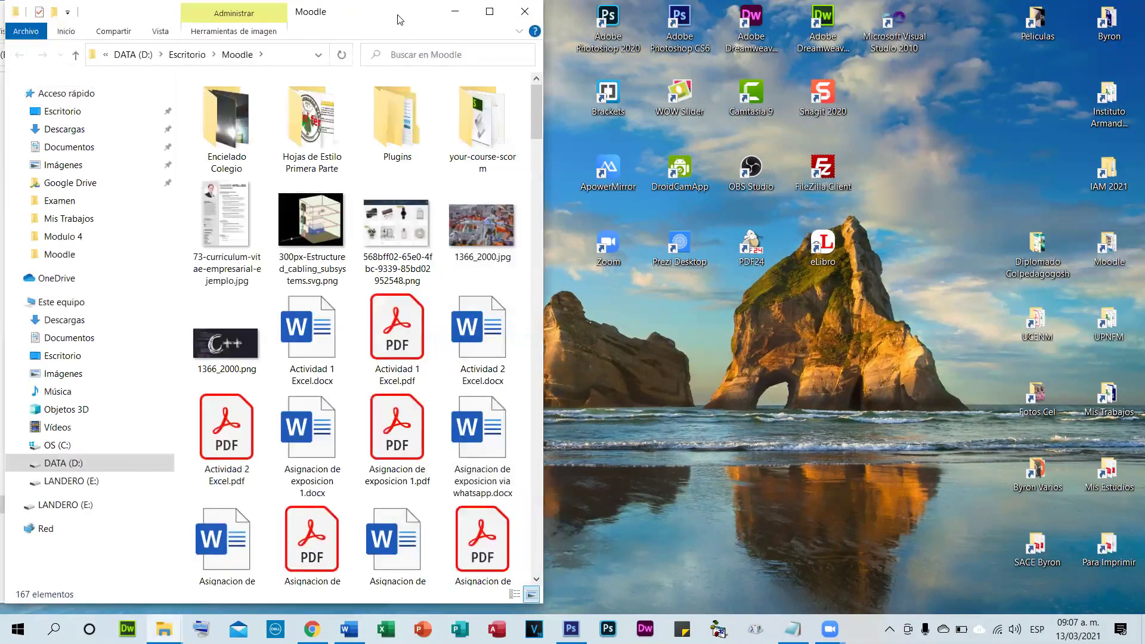
{"action": "left_click_drag", "start_coordinate": [400, 19], "coordinate": [883, 51]}
{"action": "left_click", "coordinate": [972, 385]}
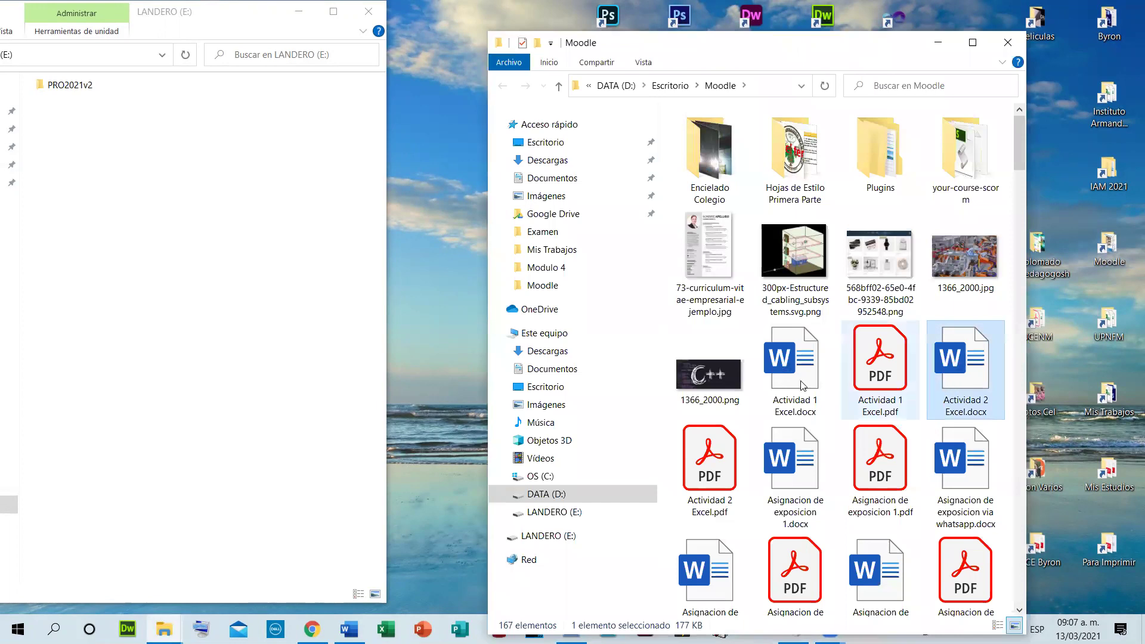
{"action": "left_click", "coordinate": [146, 299]}
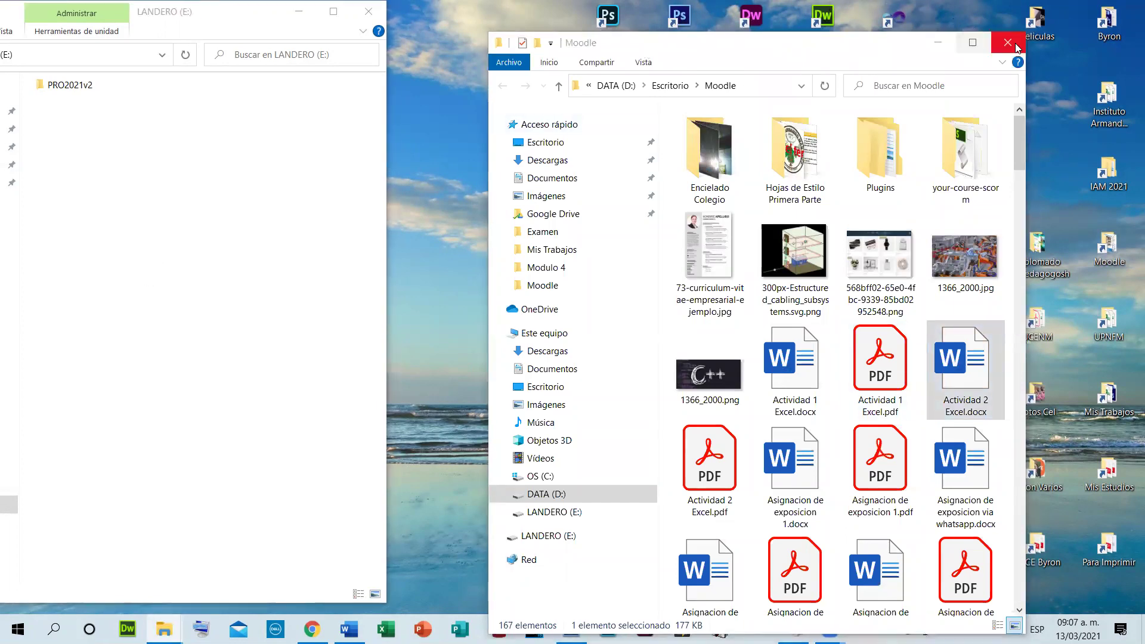
{"action": "key", "text": "ctrl+v"}
{"action": "left_click", "coordinate": [1008, 43]}
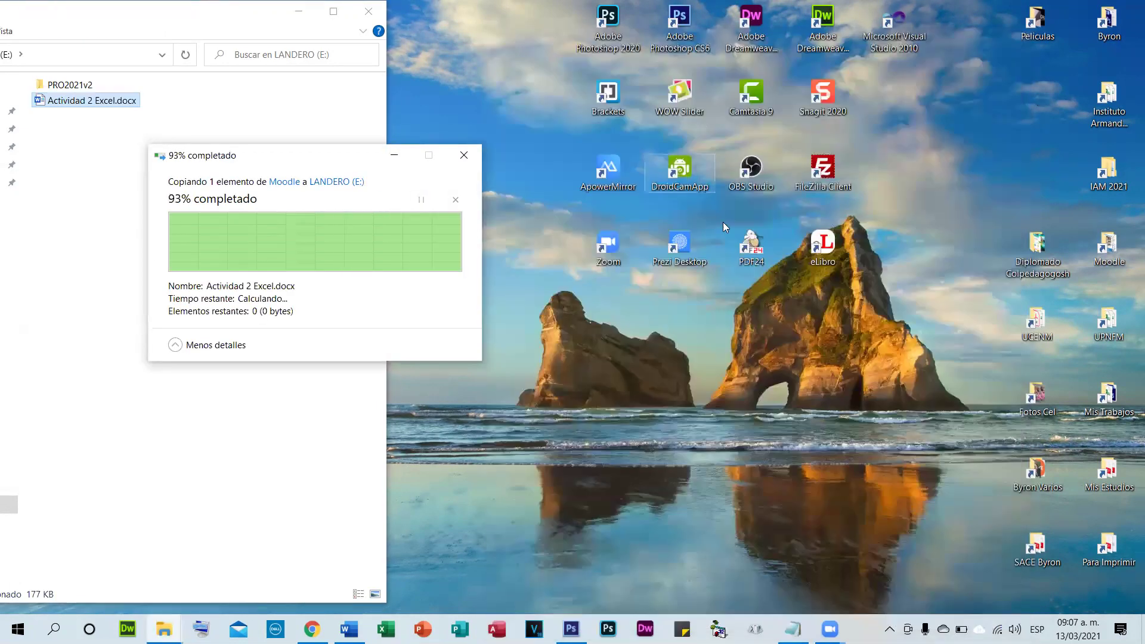
{"action": "left_click", "coordinate": [368, 12]}
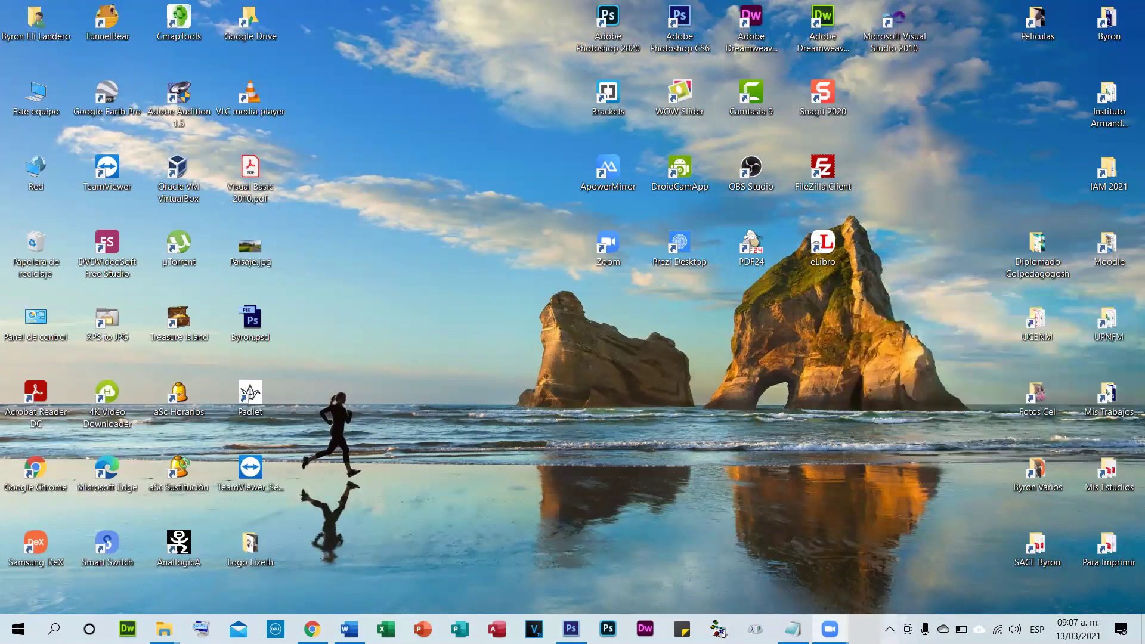
- Safely eject the Silicon-Power USB drive E: from the computer
{"action": "left_click", "coordinate": [890, 629]}
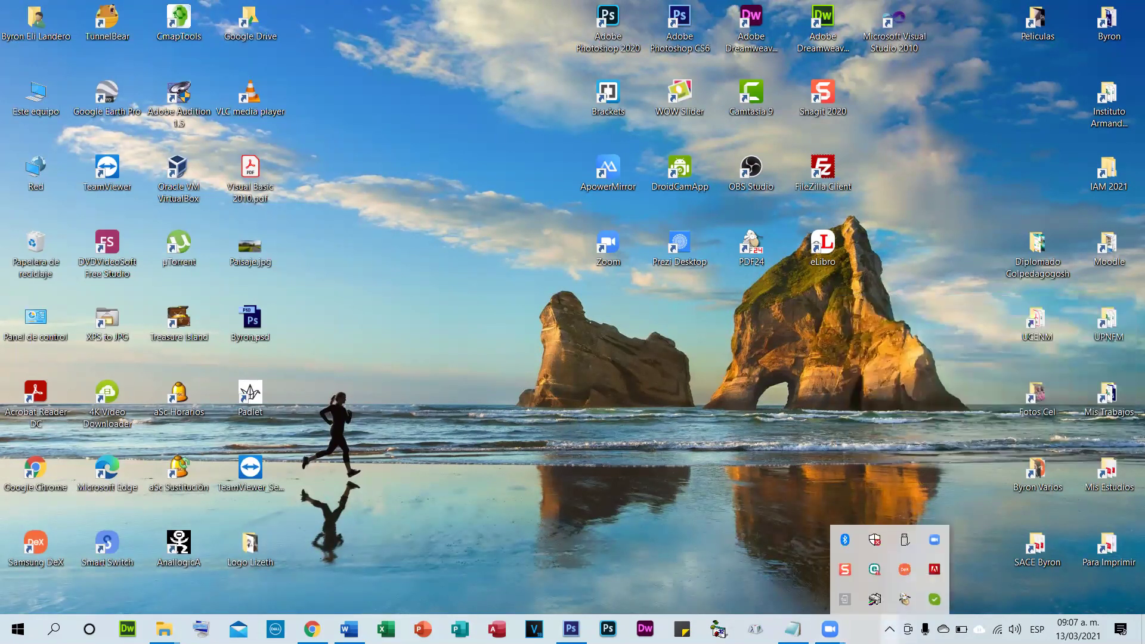
{"action": "right_click", "coordinate": [904, 541]}
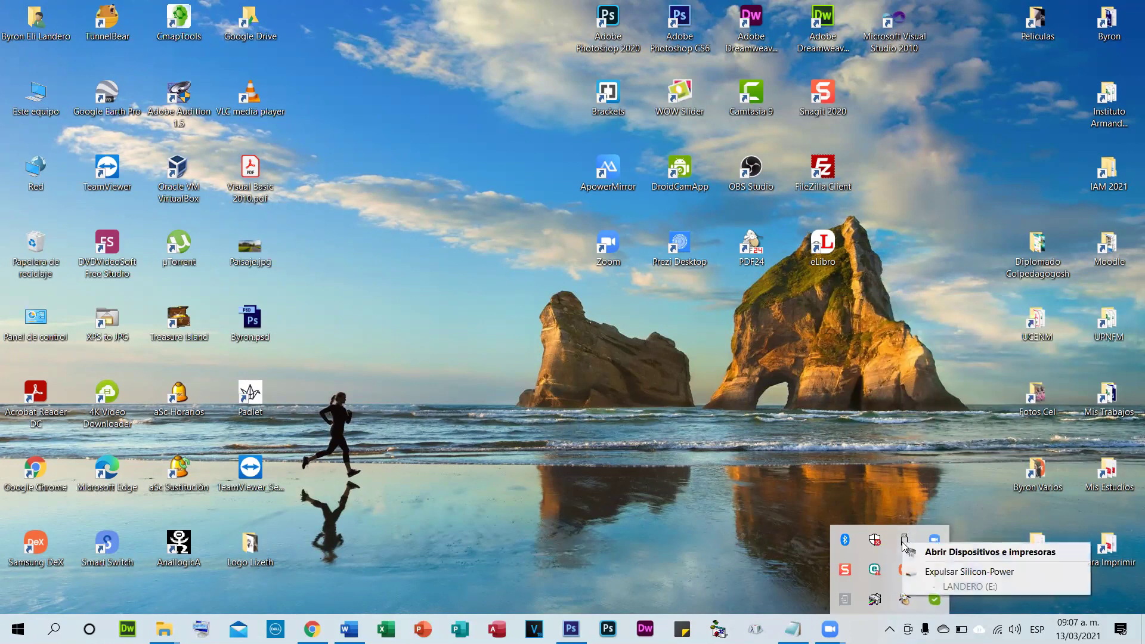
{"action": "left_click", "coordinate": [975, 572]}
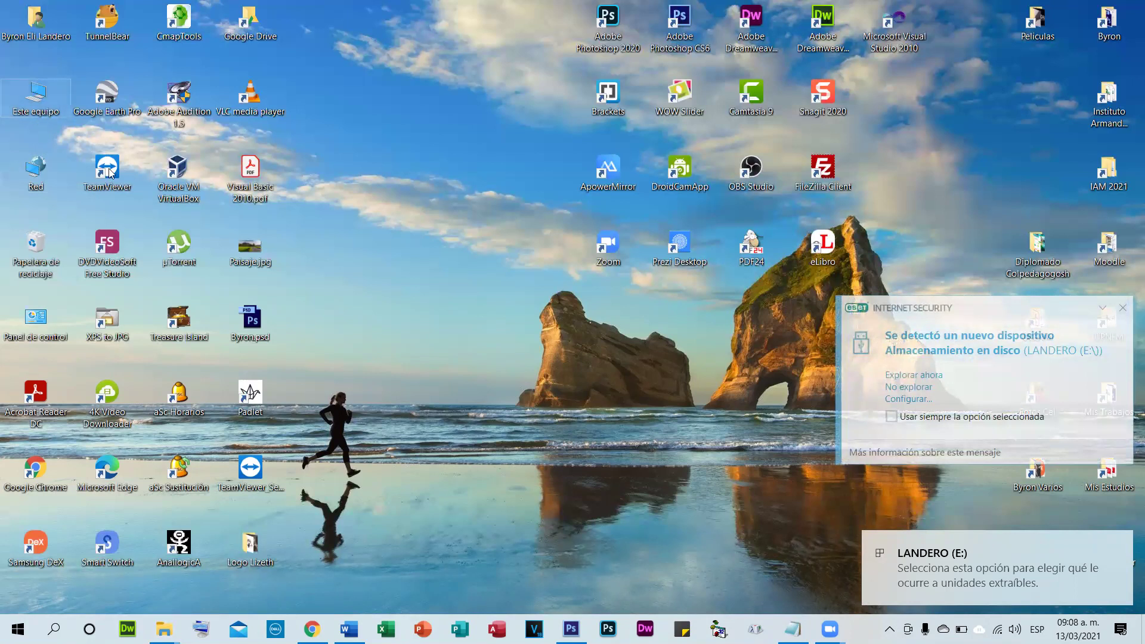
- Open Actividad 2 Excel.docx from drive E: and view its first page at 100% zoom
{"action": "key", "text": "super+e"}
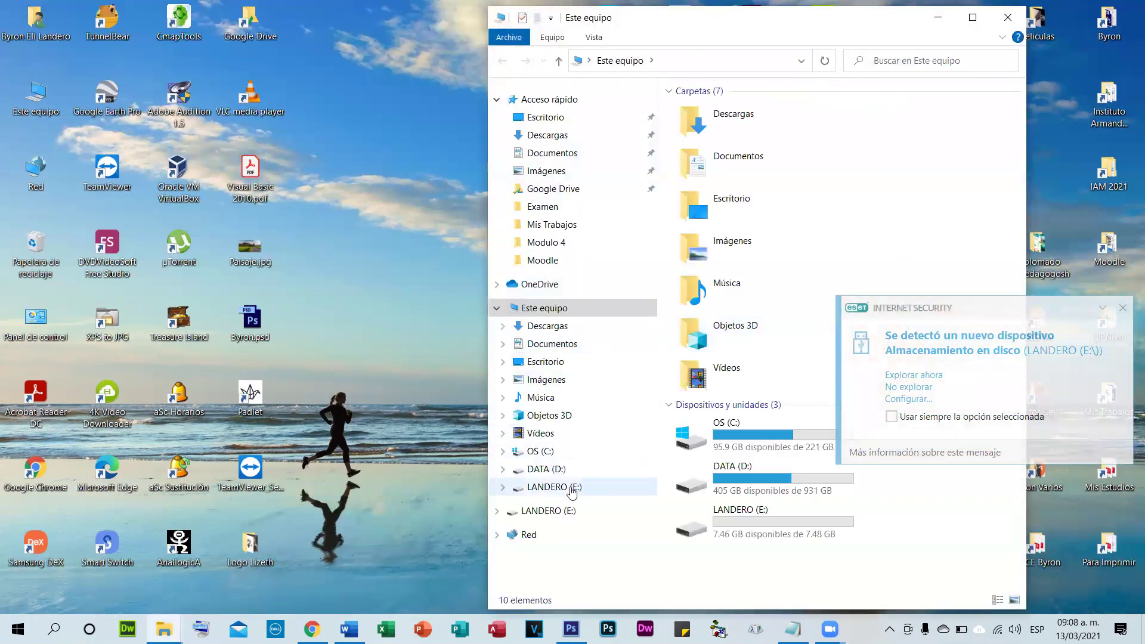
{"action": "left_click", "coordinate": [569, 486]}
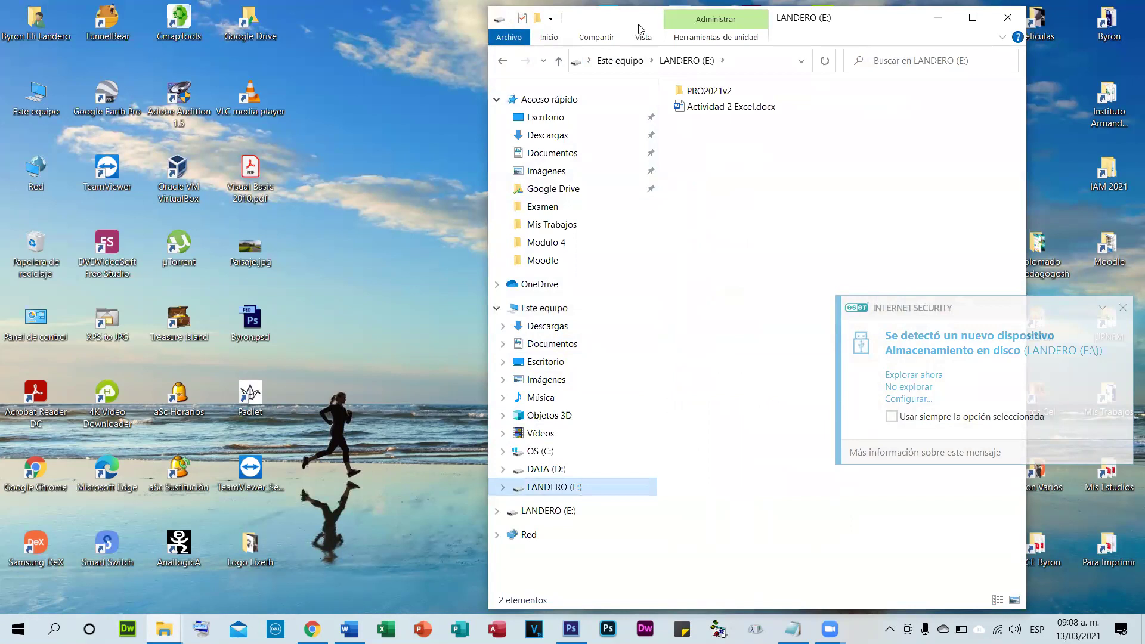
{"action": "left_click_drag", "start_coordinate": [639, 24], "coordinate": [249, 29]}
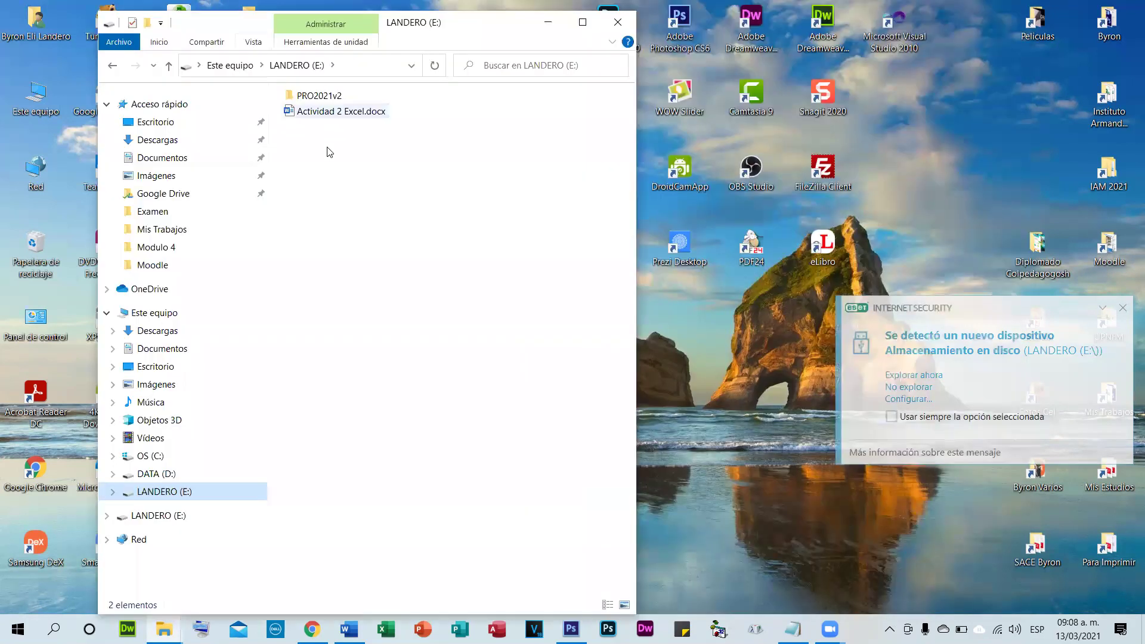
{"action": "double_click", "coordinate": [318, 112]}
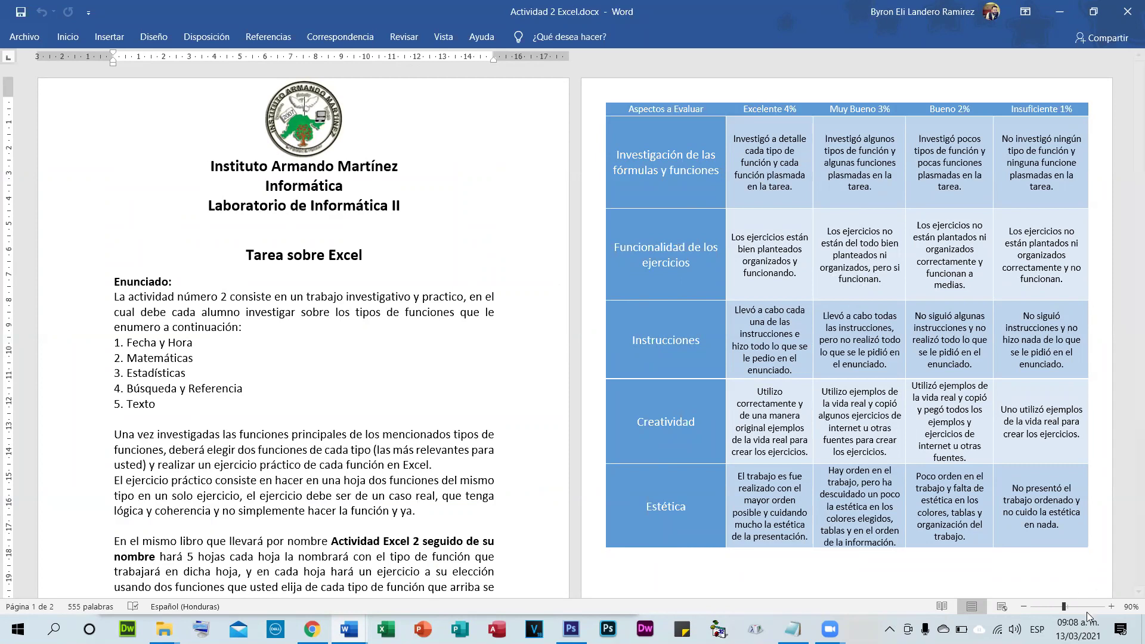
{"action": "left_click", "coordinate": [1109, 608]}
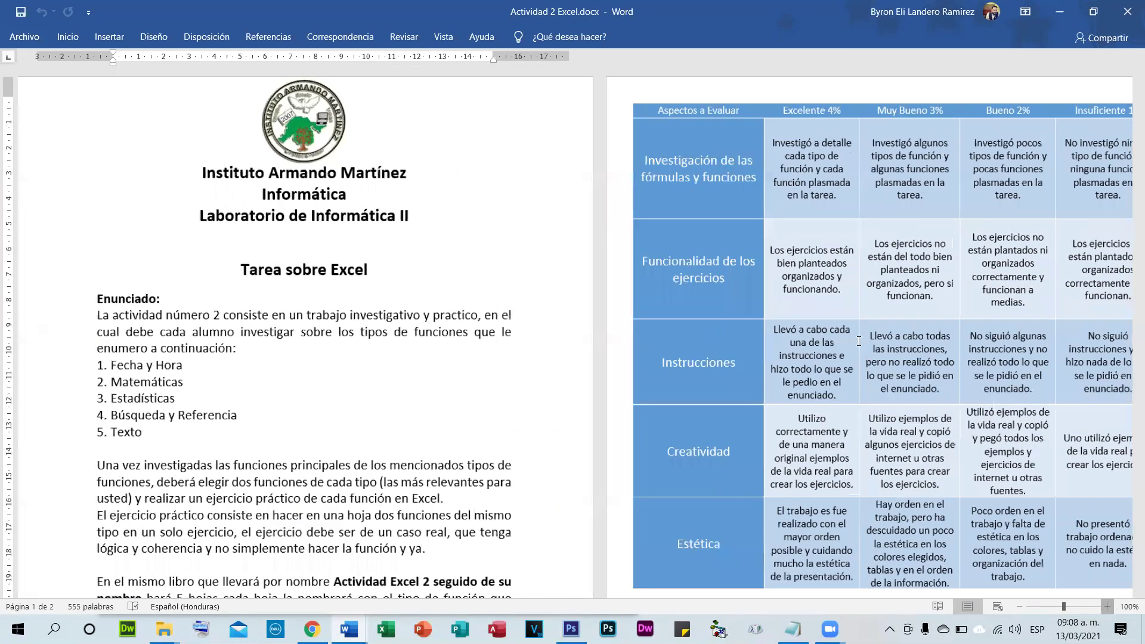
{"action": "scroll", "coordinate": [739, 339], "scroll_direction": "up", "scroll_amount": 10}
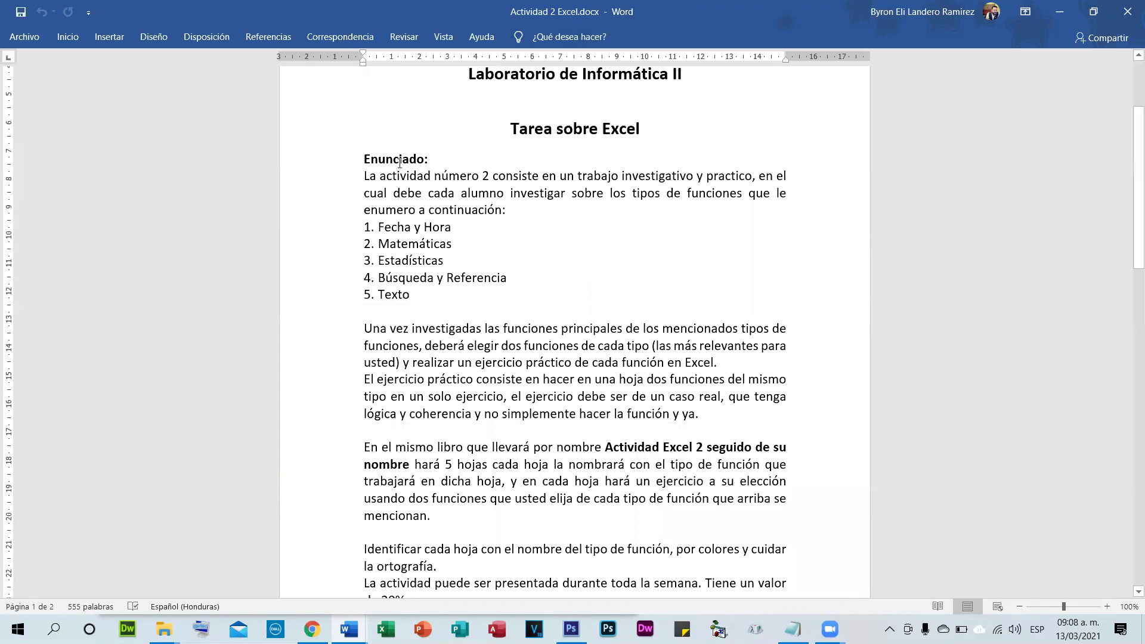
{"action": "scroll", "coordinate": [399, 161], "scroll_direction": "up", "scroll_amount": 3}
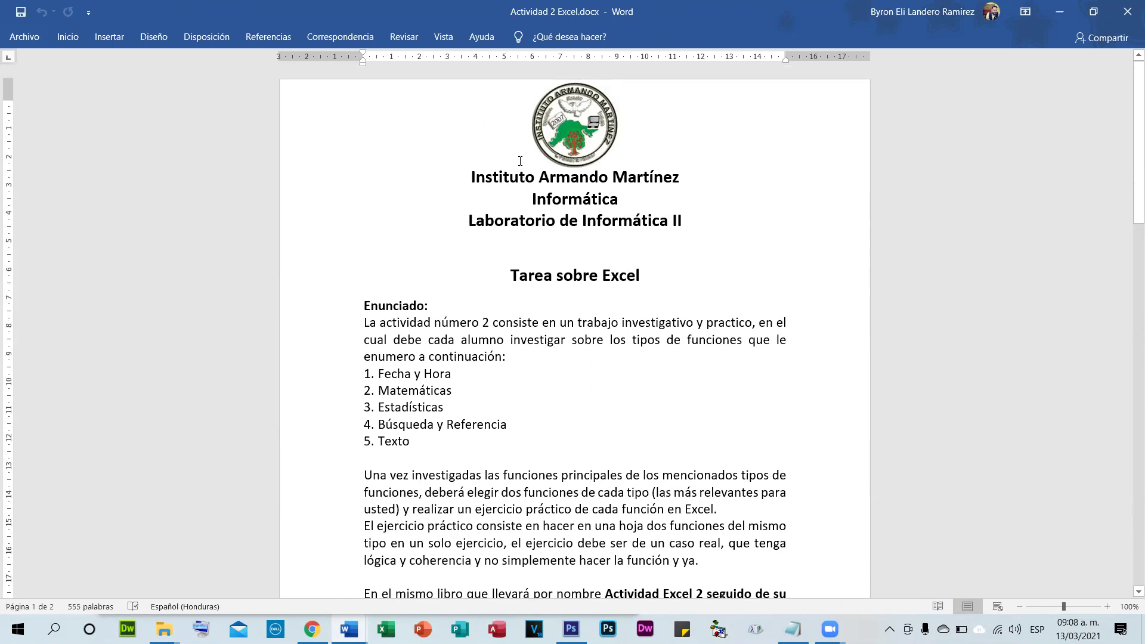
- Minimize both Word documents, deselect the file on drive E:, and close the drive's window
{"action": "left_click", "coordinate": [1051, 16]}
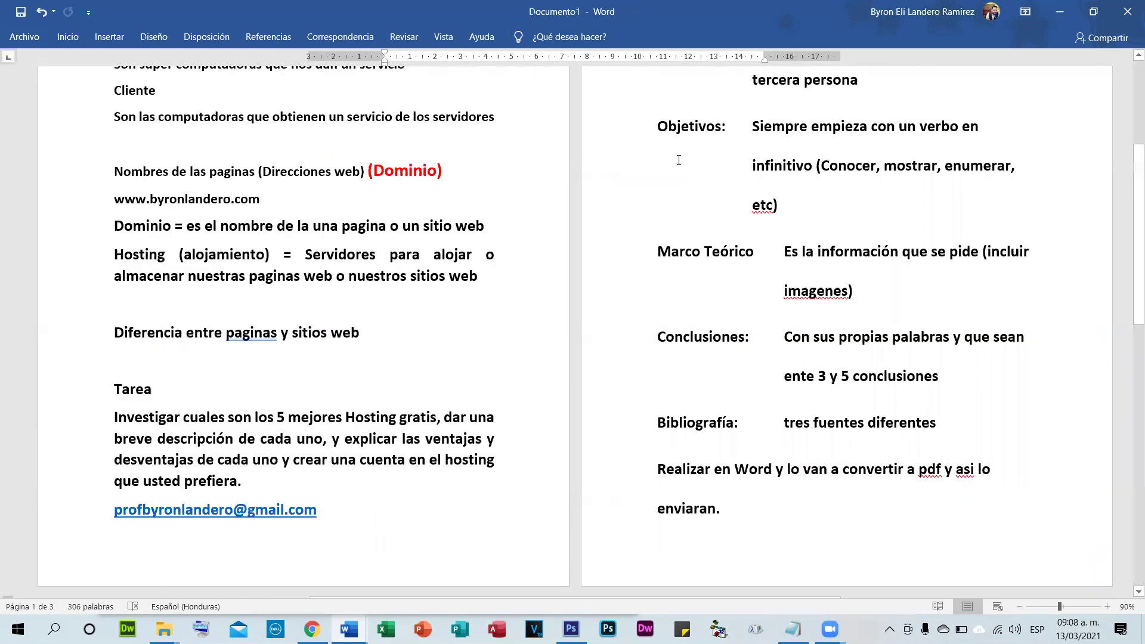
{"action": "left_click", "coordinate": [1068, 12]}
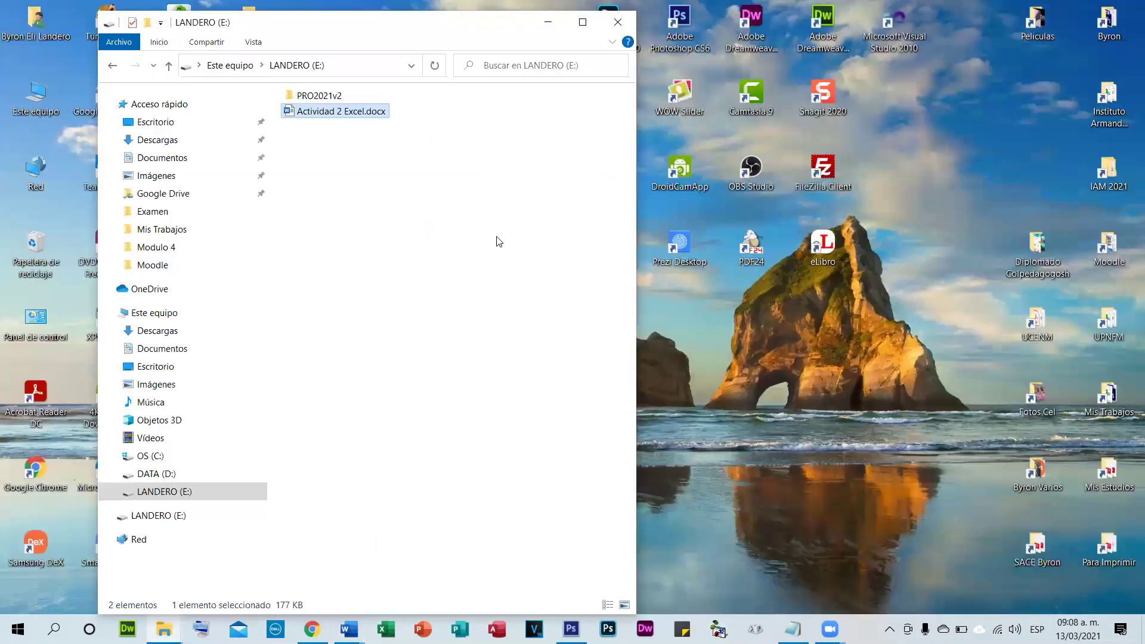
{"action": "left_click", "coordinate": [480, 239]}
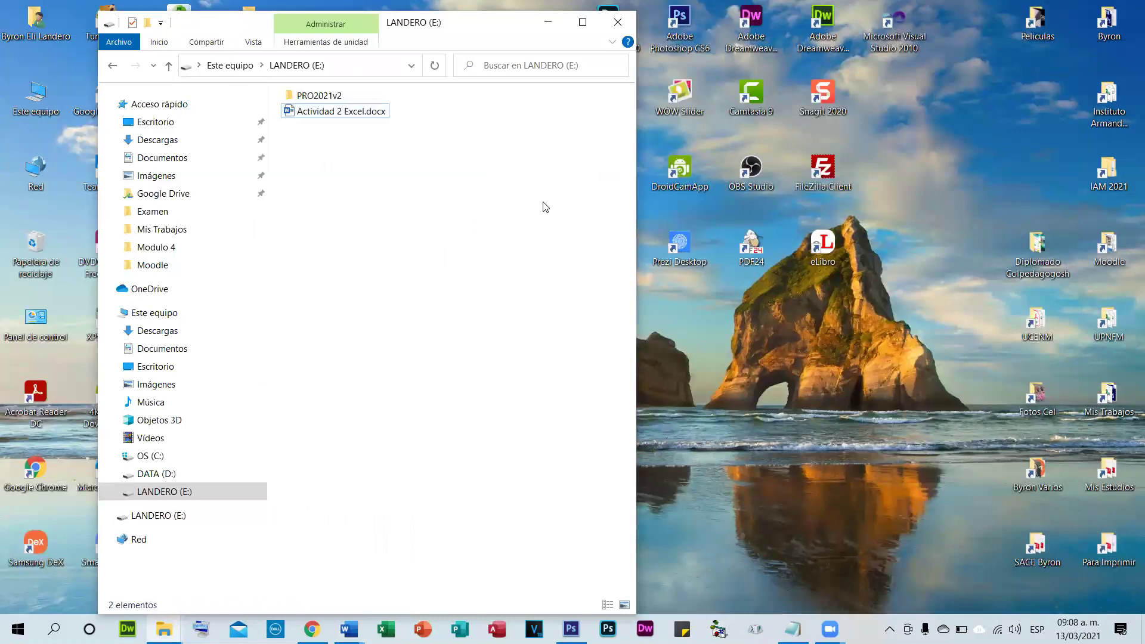
{"action": "left_click", "coordinate": [618, 23]}
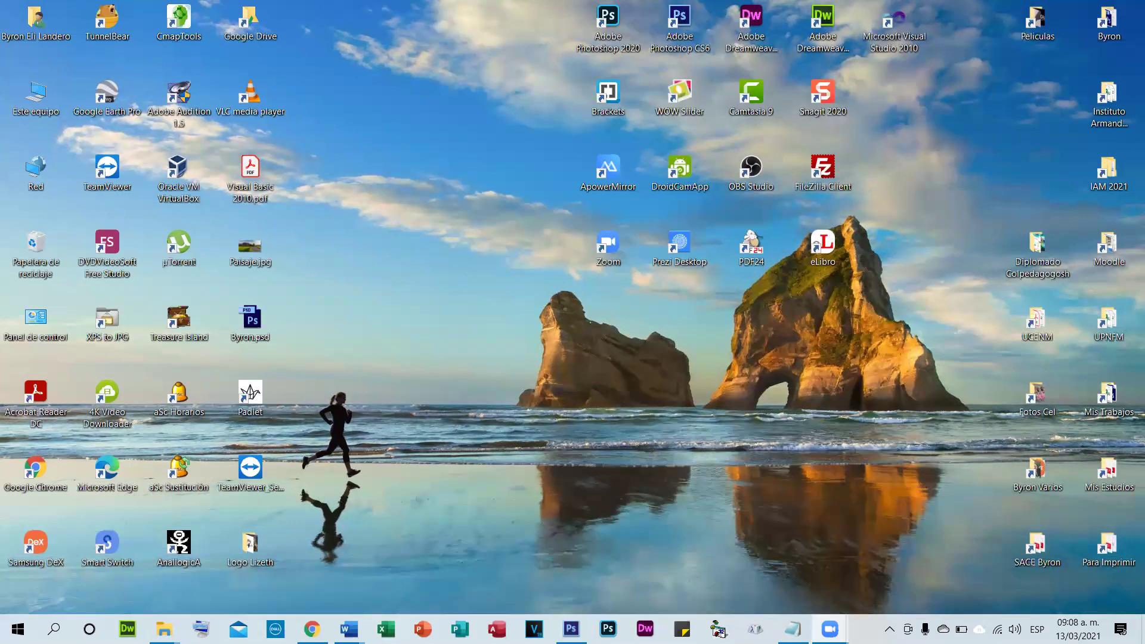
{"action": "mouse_move", "coordinate": [349, 630]}
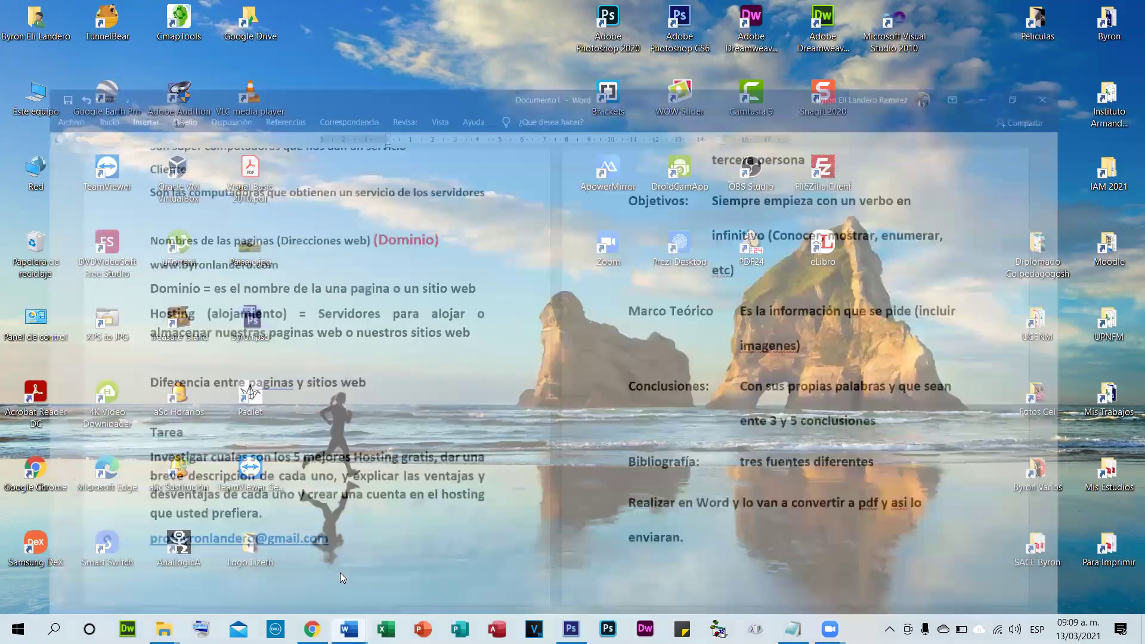
{"action": "left_click", "coordinate": [341, 573]}
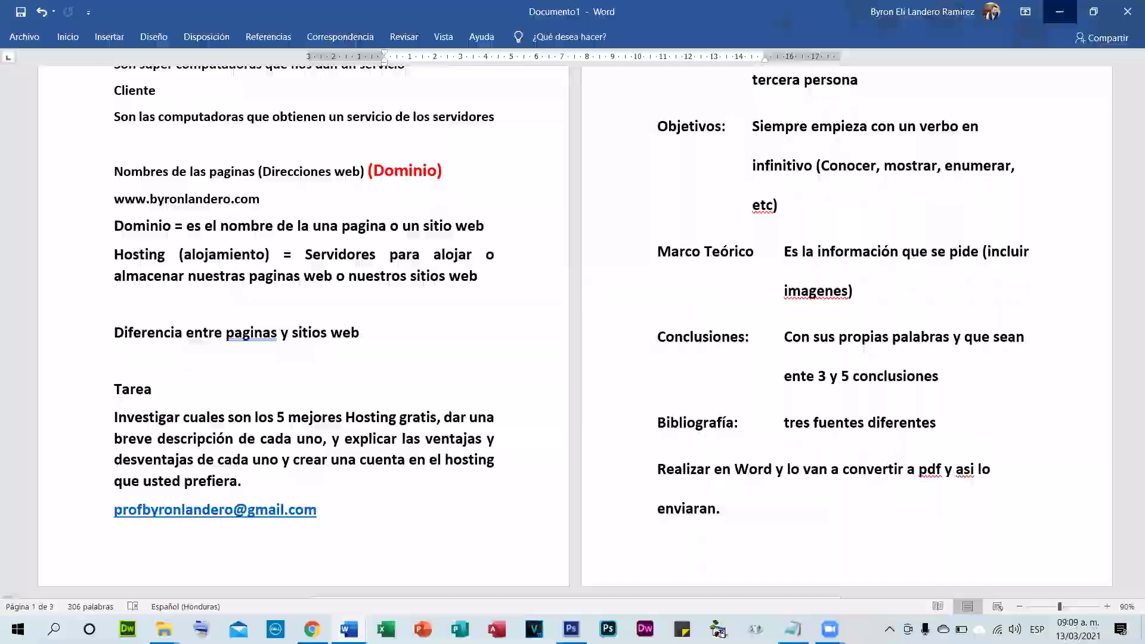
{"action": "left_click", "coordinate": [1060, 12]}
- Safely eject the USB drive again and close the hidden tray icons
{"action": "left_click", "coordinate": [890, 629]}
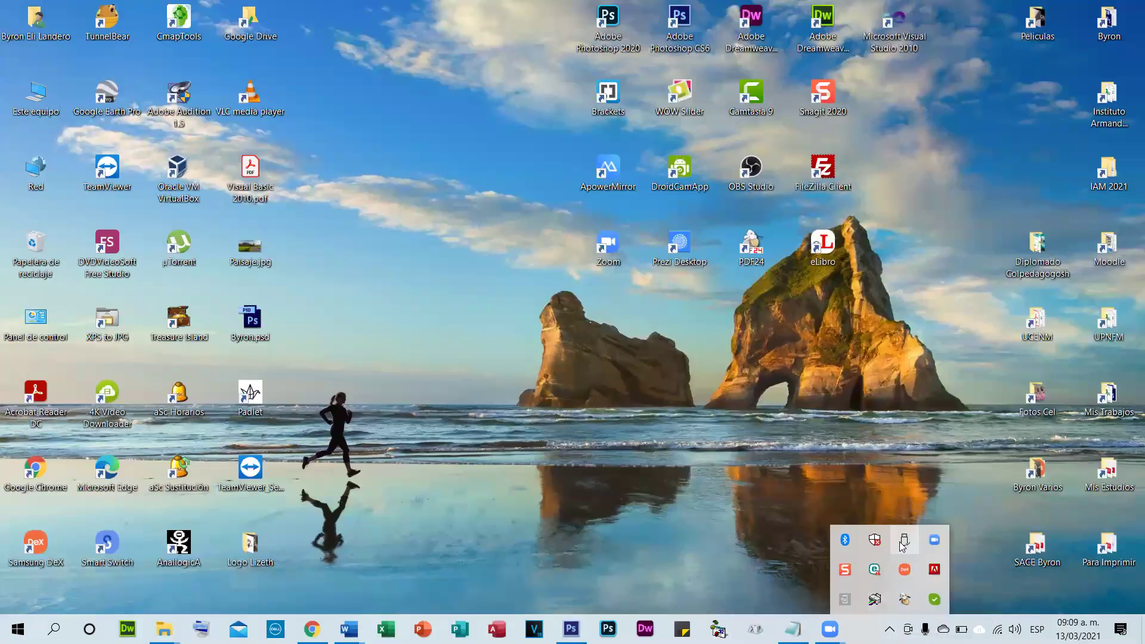
{"action": "left_click", "coordinate": [903, 545]}
{"action": "left_click", "coordinate": [898, 571]}
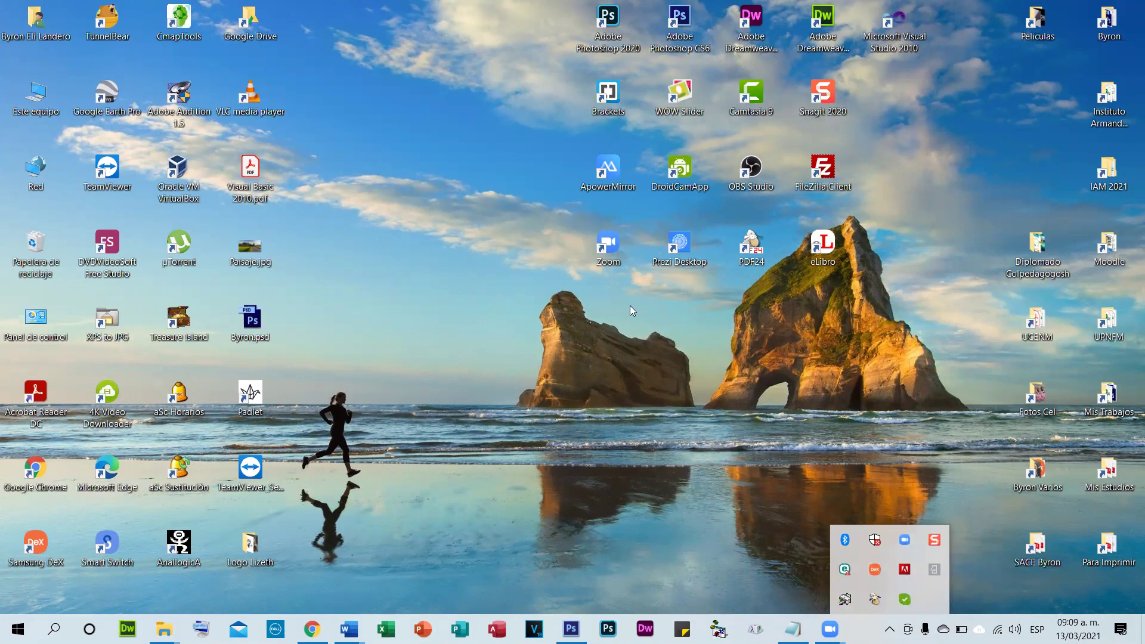
{"action": "left_click", "coordinate": [493, 558]}
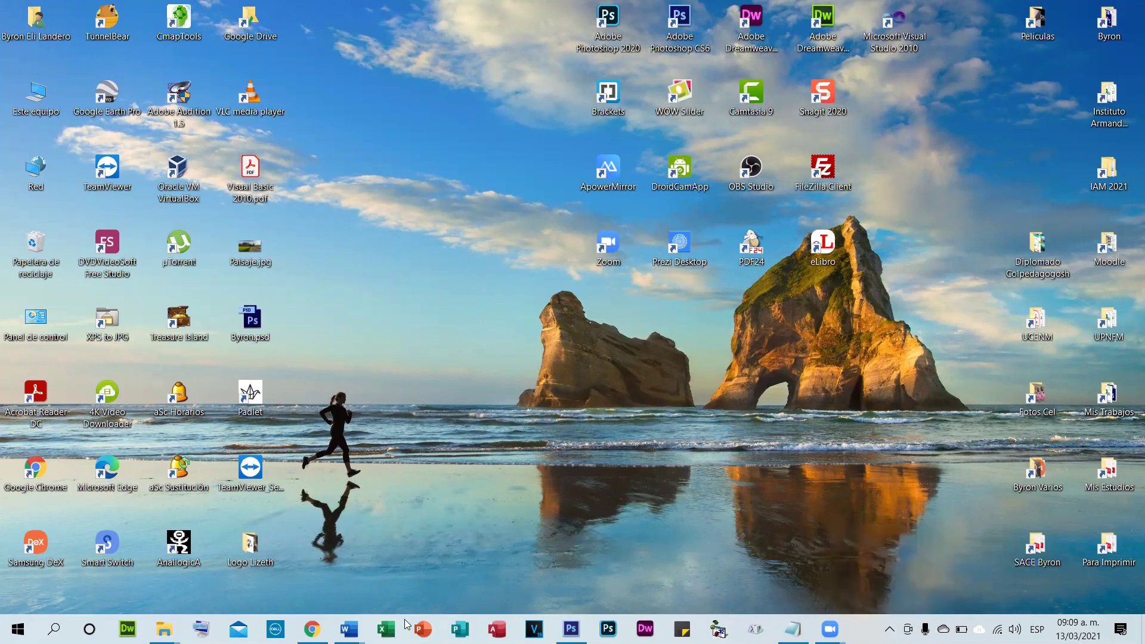
- Bring Actividad 2 Excel.docx back up in Word, look through its first page, and close it
{"action": "mouse_move", "coordinate": [349, 630]}
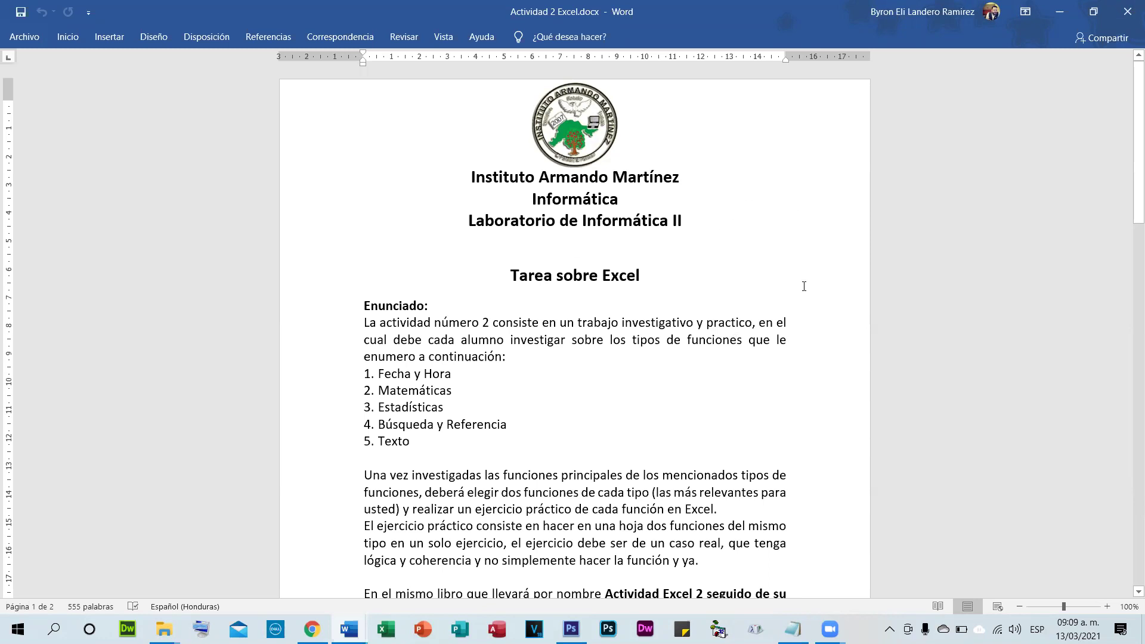
{"action": "scroll", "coordinate": [721, 243], "scroll_direction": "down", "scroll_amount": 3}
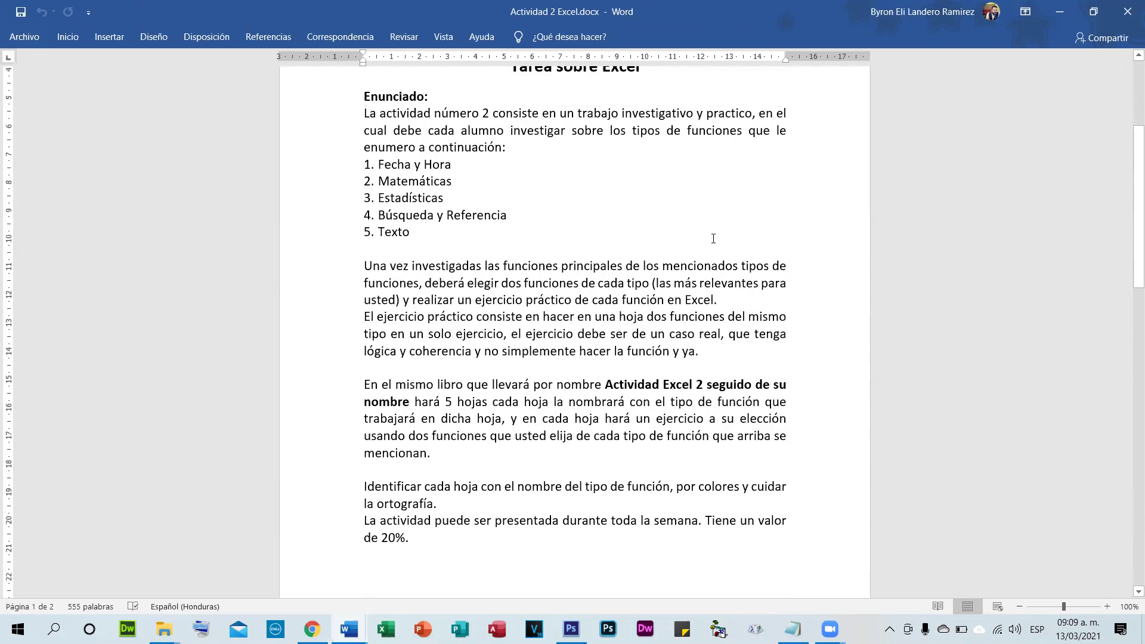
{"action": "scroll", "coordinate": [597, 150], "scroll_direction": "up", "scroll_amount": 3}
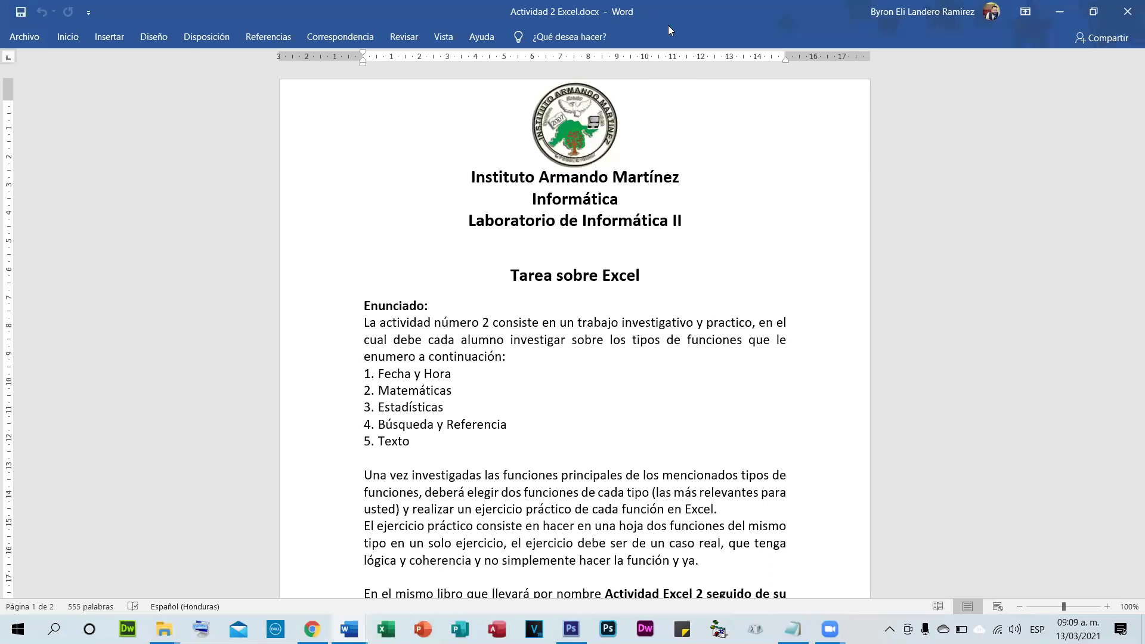
{"action": "left_click", "coordinate": [1128, 14]}
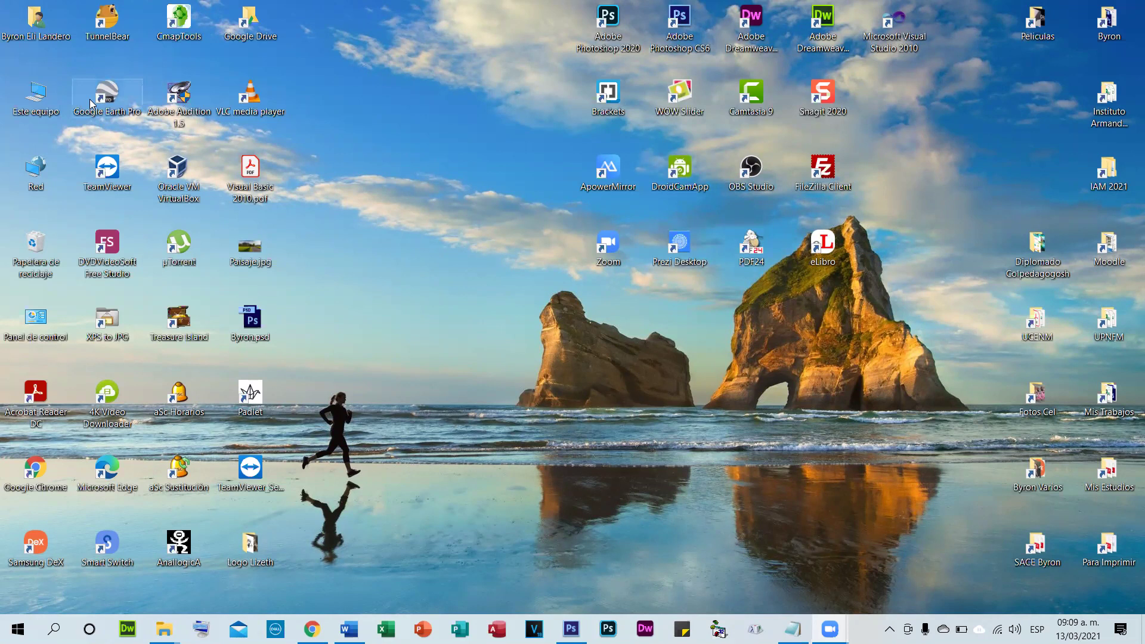
- Reopen drive E: through Este equipo, open Actividad 2 Excel.docx to check its content, and close the document
{"action": "double_click", "coordinate": [47, 94]}
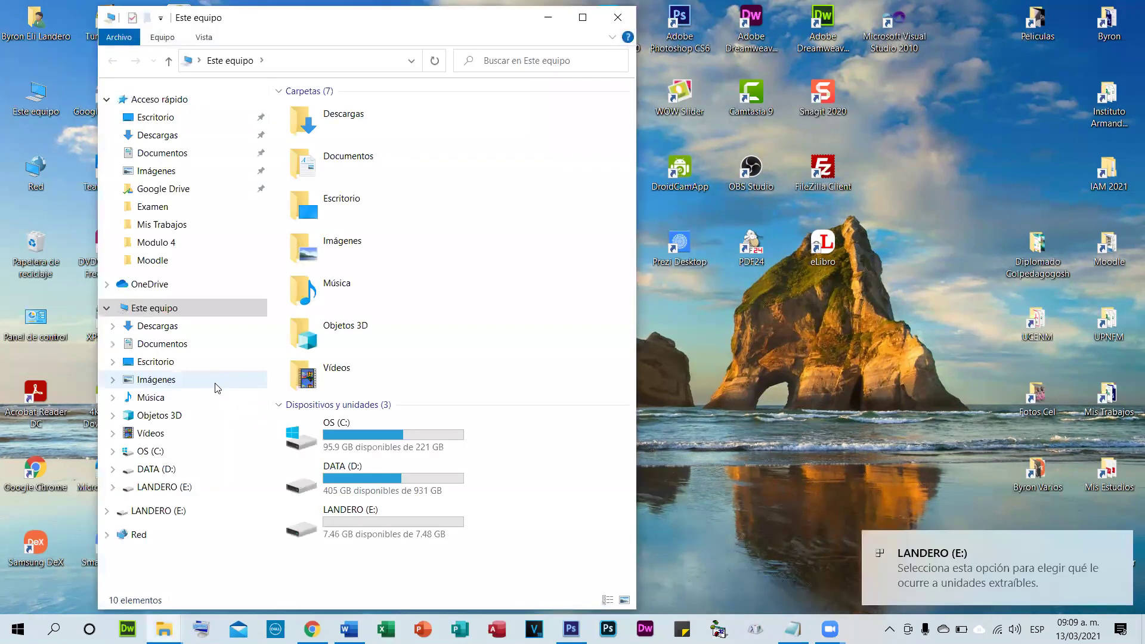
{"action": "left_click", "coordinate": [181, 508]}
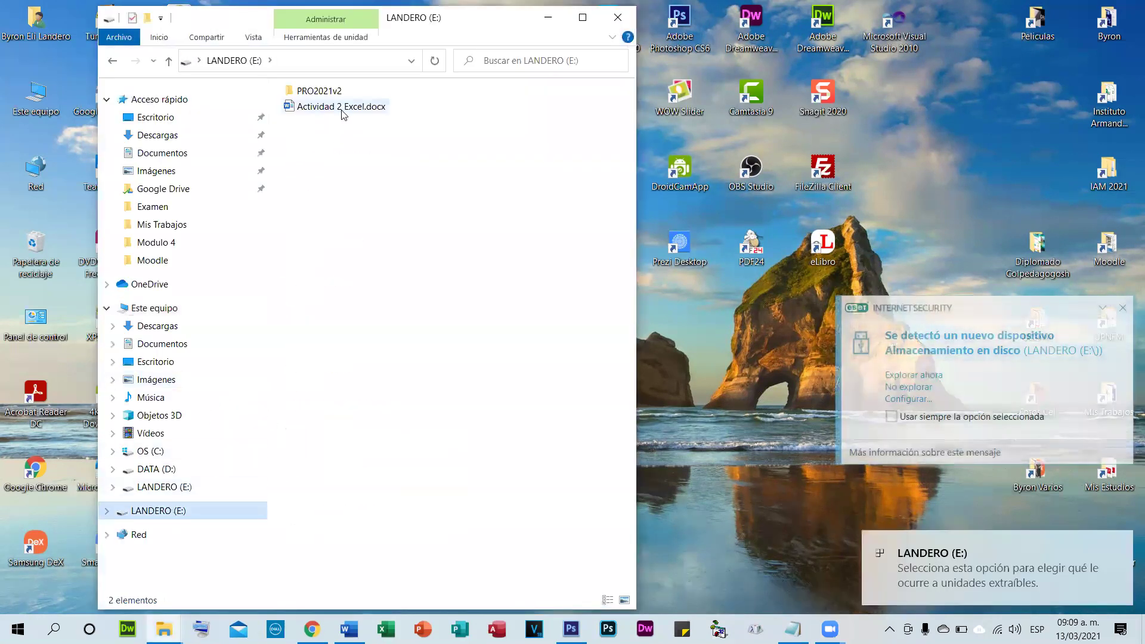
{"action": "double_click", "coordinate": [343, 108]}
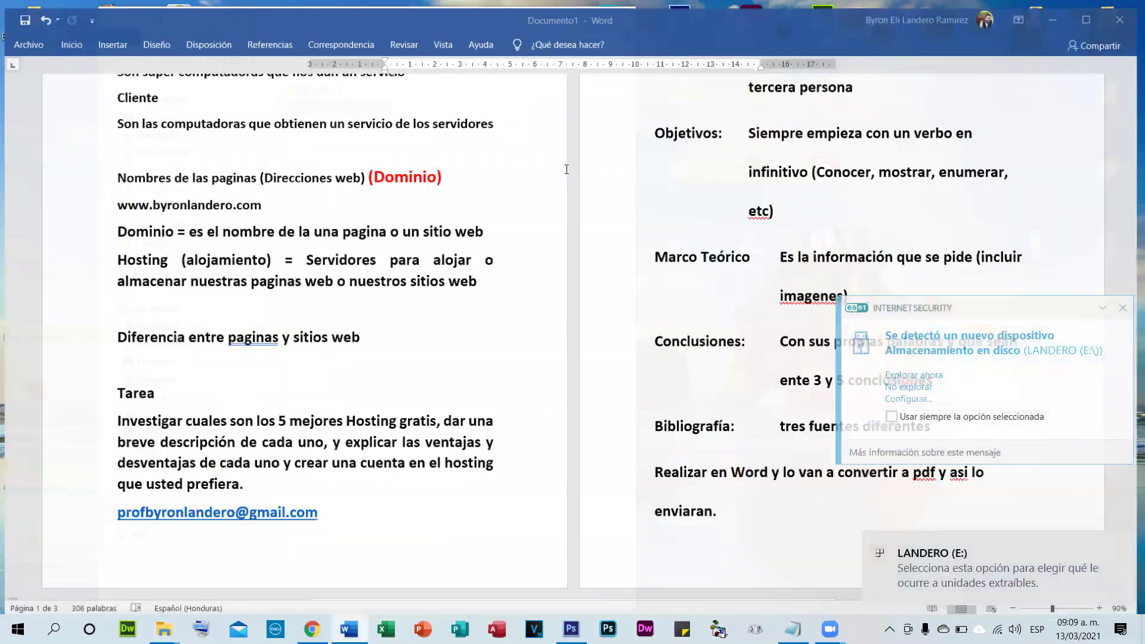
{"action": "scroll", "coordinate": [673, 395], "scroll_direction": "down", "scroll_amount": 5}
{"action": "scroll", "coordinate": [673, 395], "scroll_direction": "up", "scroll_amount": 5}
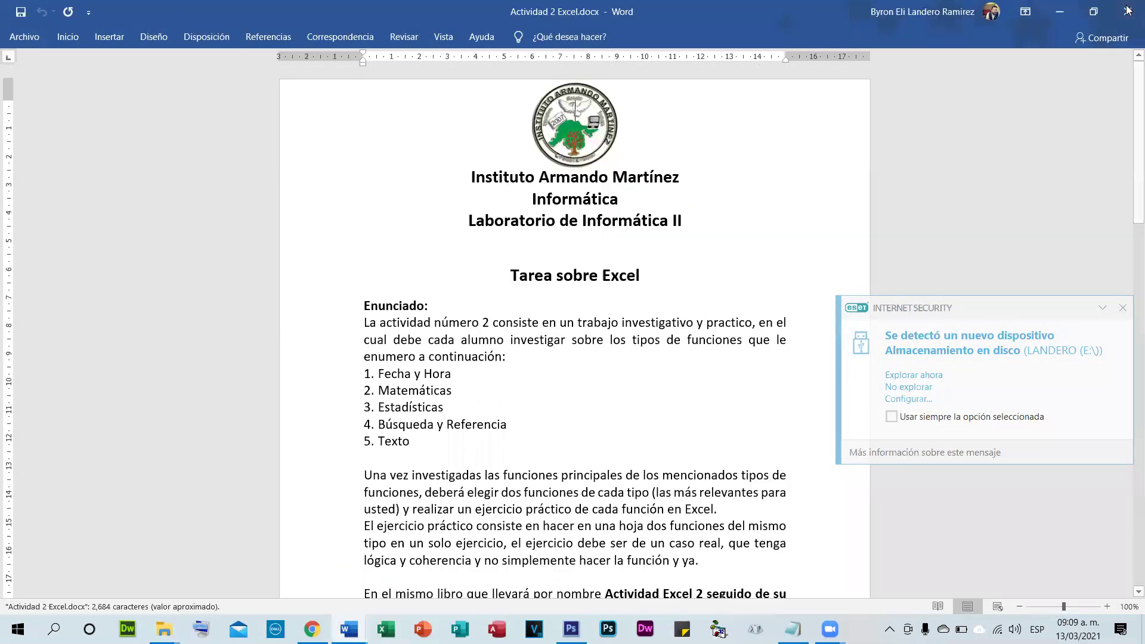
{"action": "left_click", "coordinate": [1128, 11]}
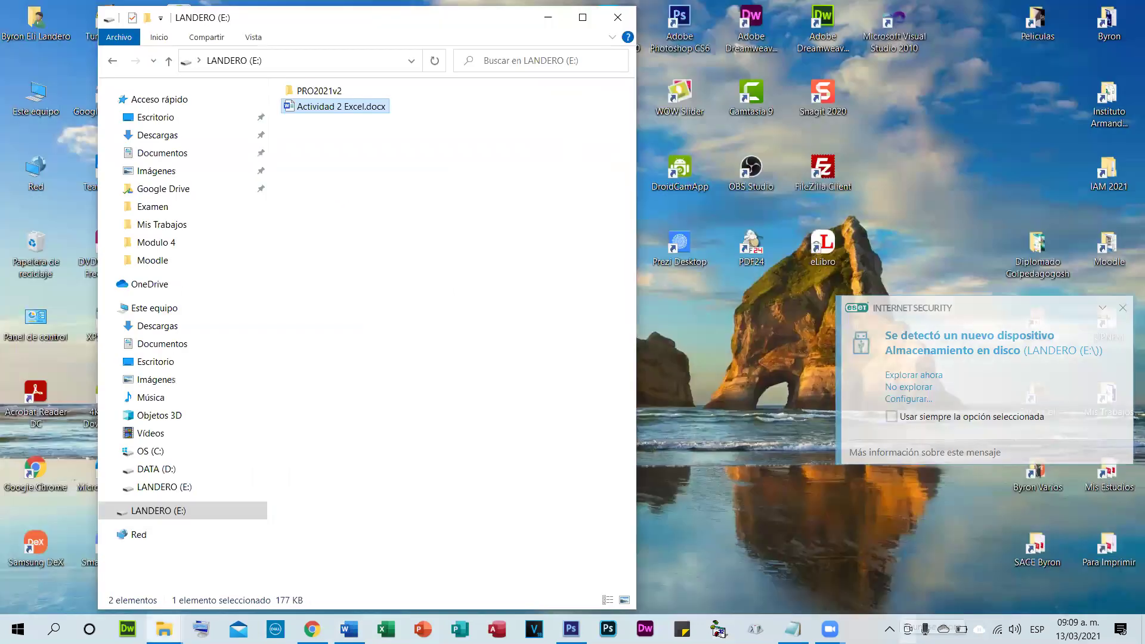
- Reveal the hidden system tray icons and return to the desktop
{"action": "left_click", "coordinate": [889, 629]}
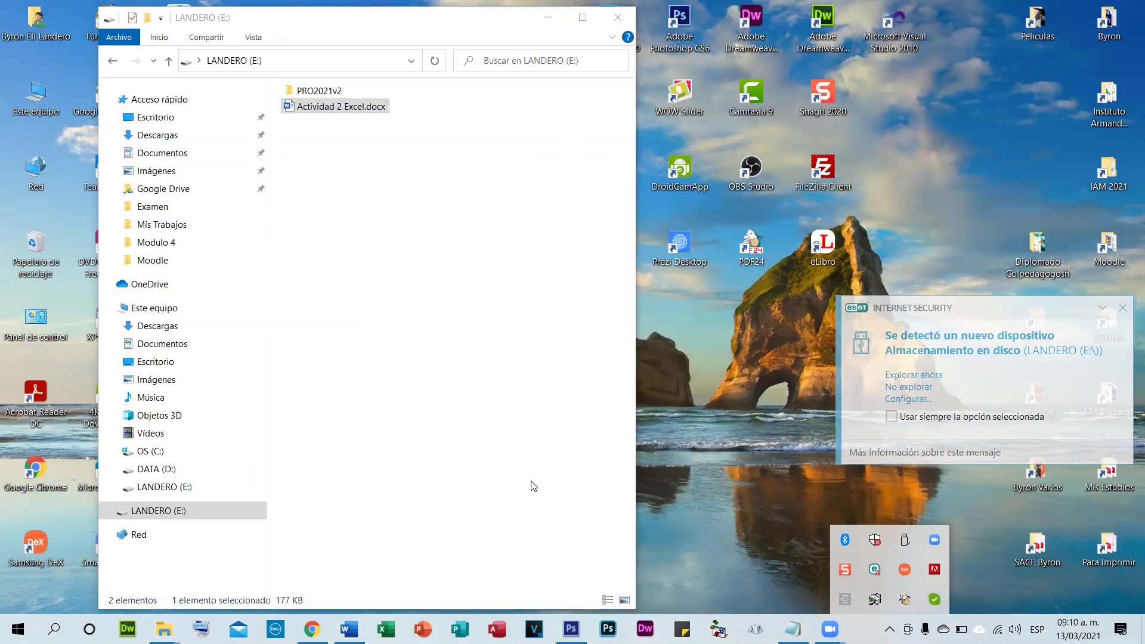
{"action": "key", "text": "super+d"}
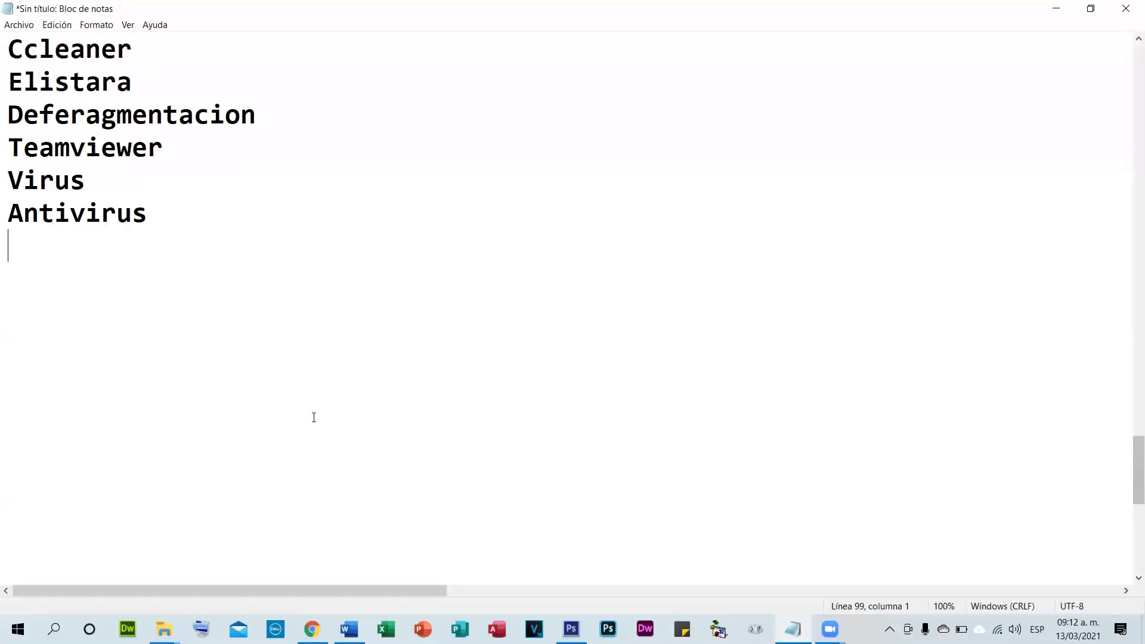
- Add the heading Cookies to the untitled Notepad notes, a few blank lines below the list ending in Antivirus
{"action": "scroll", "coordinate": [162, 190], "scroll_direction": "down", "scroll_amount": 2}
{"action": "left_click", "coordinate": [49, 64]}
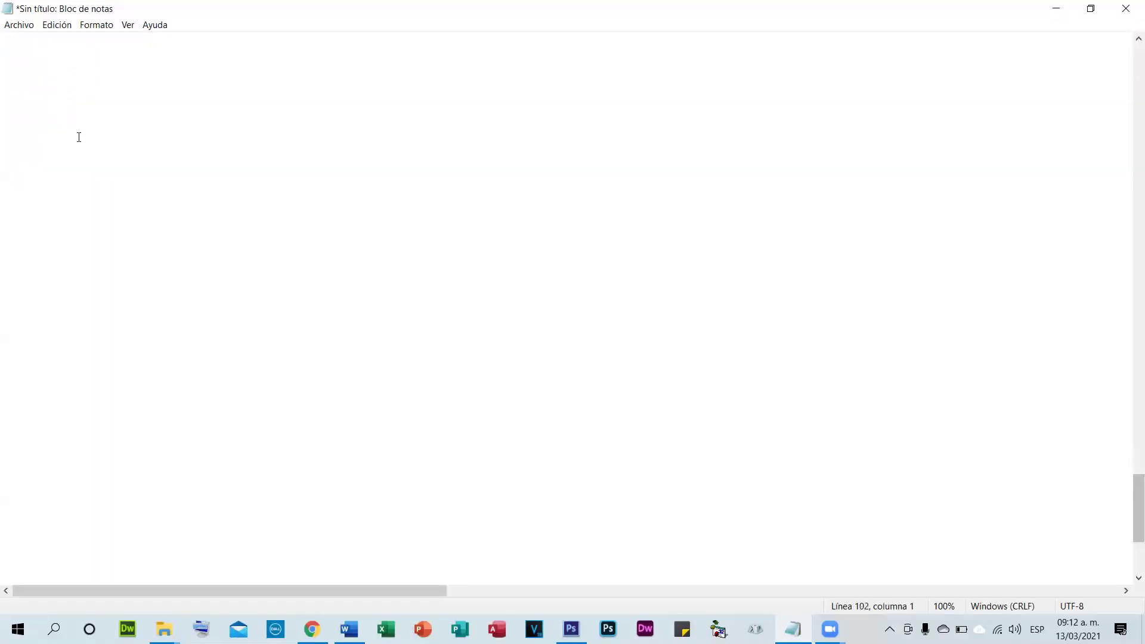
{"action": "key", "text": "Return"}
{"action": "key", "text": "Return"}
{"action": "type", "text": "Cookies"}
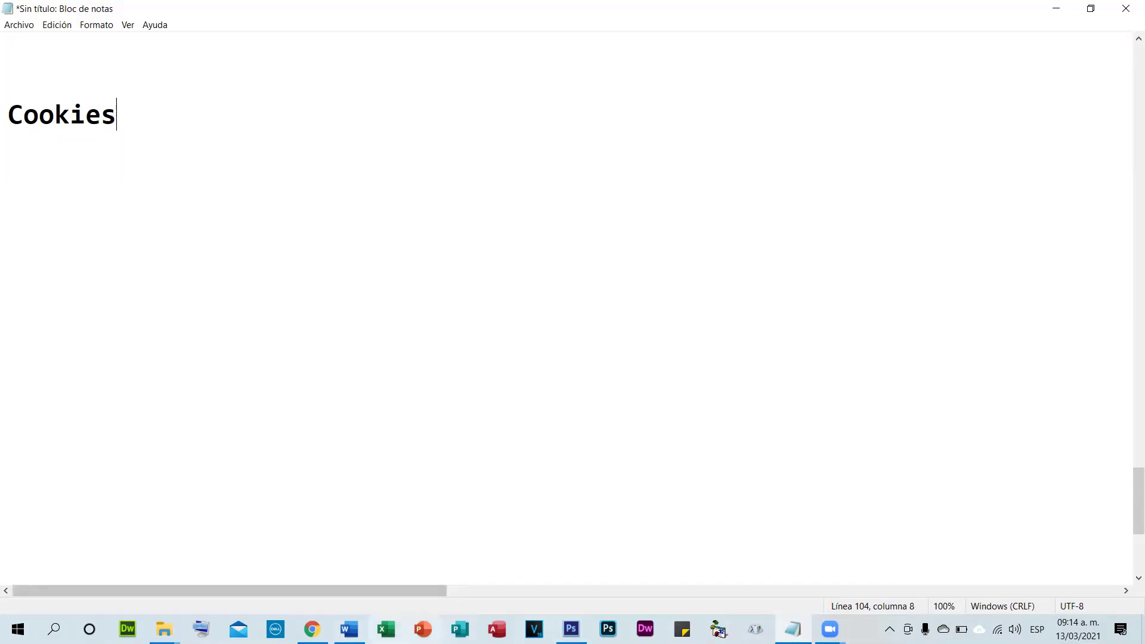
{"action": "mouse_move", "coordinate": [312, 629]}
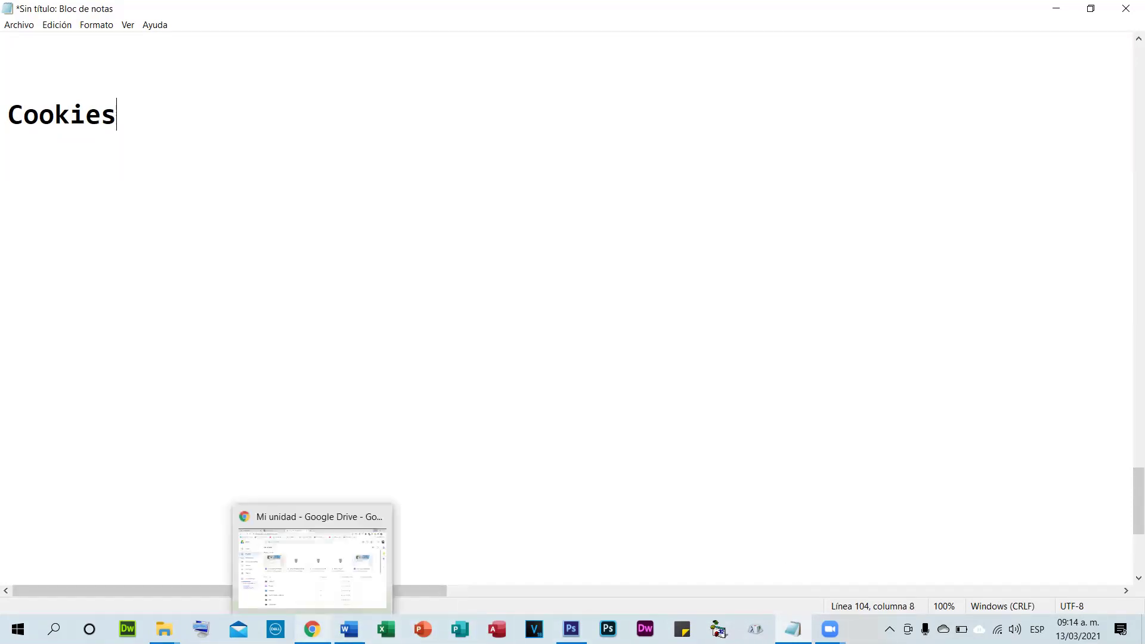
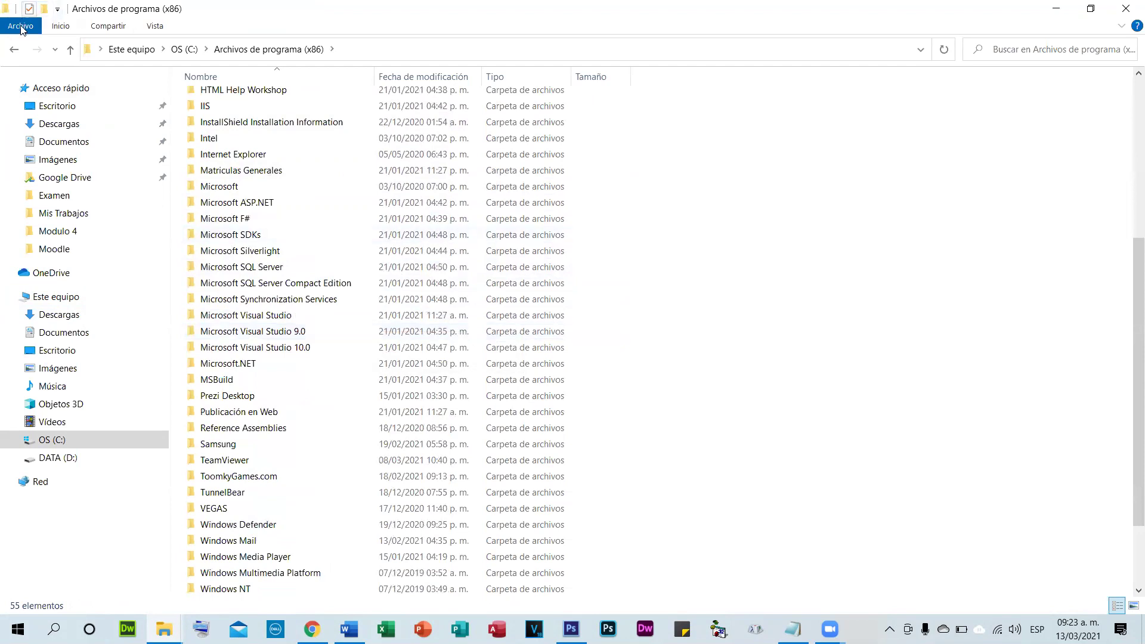
- Return to drive C: and open the Application folder under Archivos de programa, Google, Chrome
{"action": "left_click", "coordinate": [21, 47]}
{"action": "left_click", "coordinate": [253, 163]}
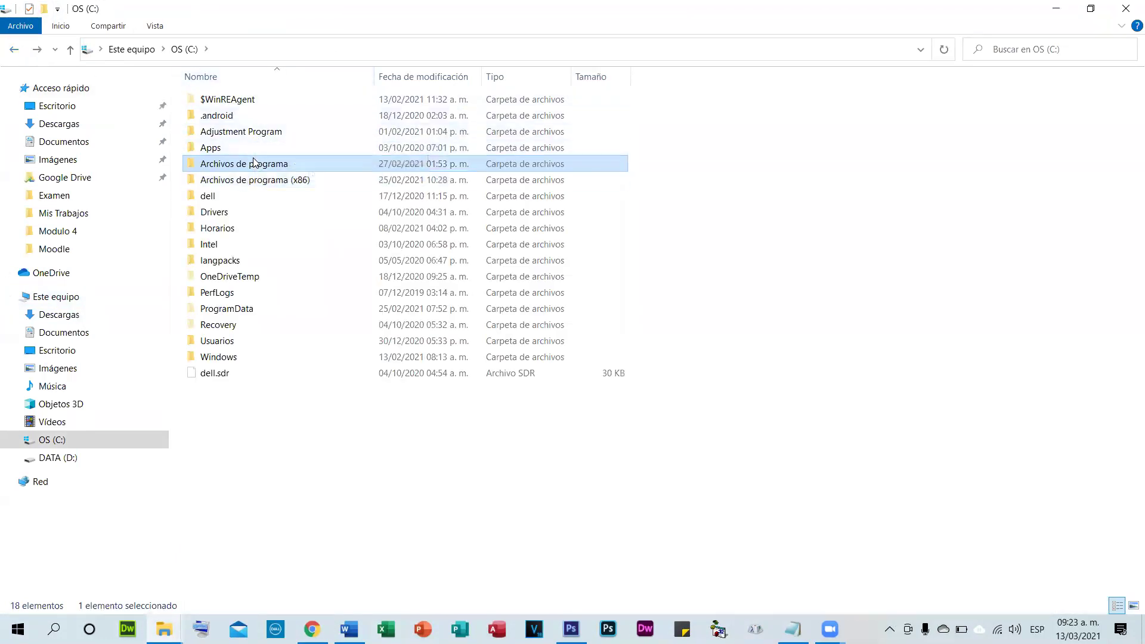
{"action": "double_click", "coordinate": [254, 162]}
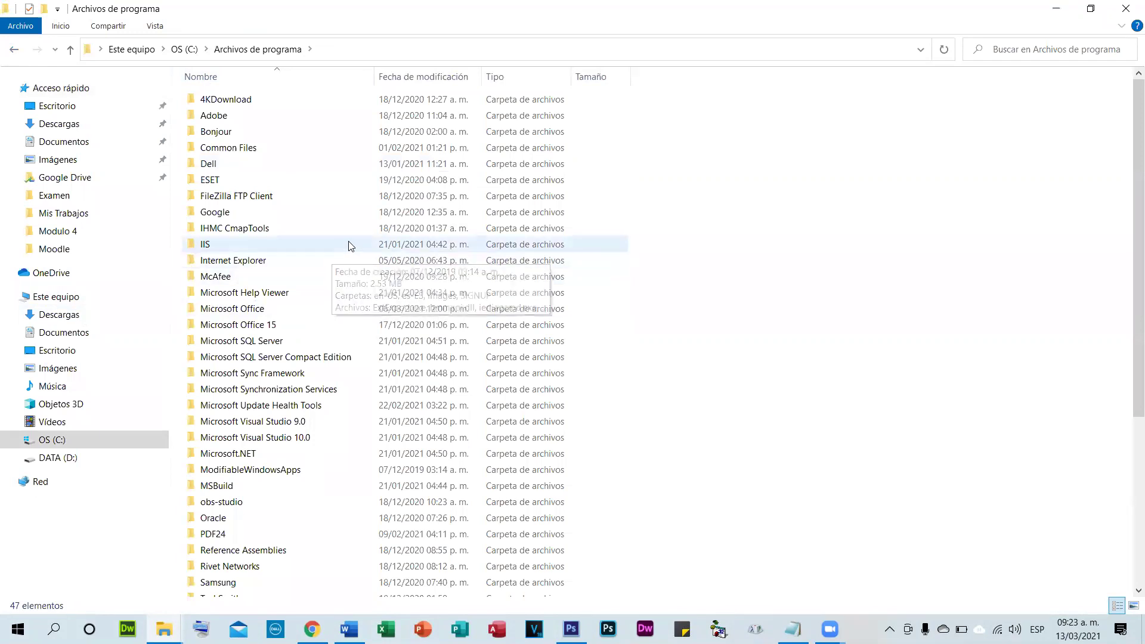
{"action": "double_click", "coordinate": [224, 214]}
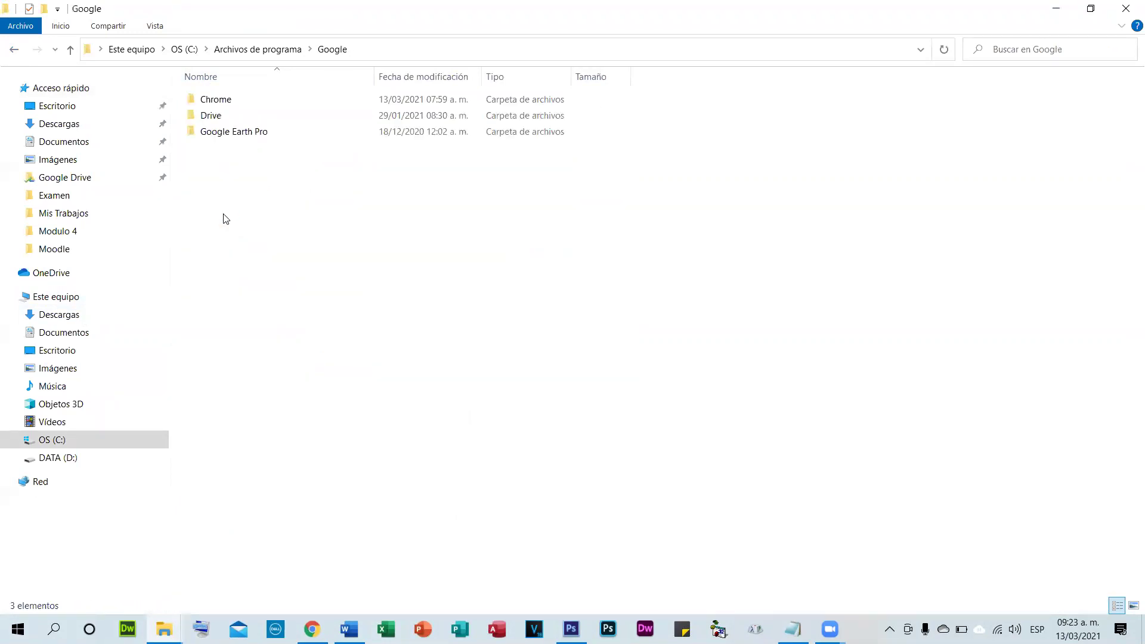
{"action": "double_click", "coordinate": [216, 102]}
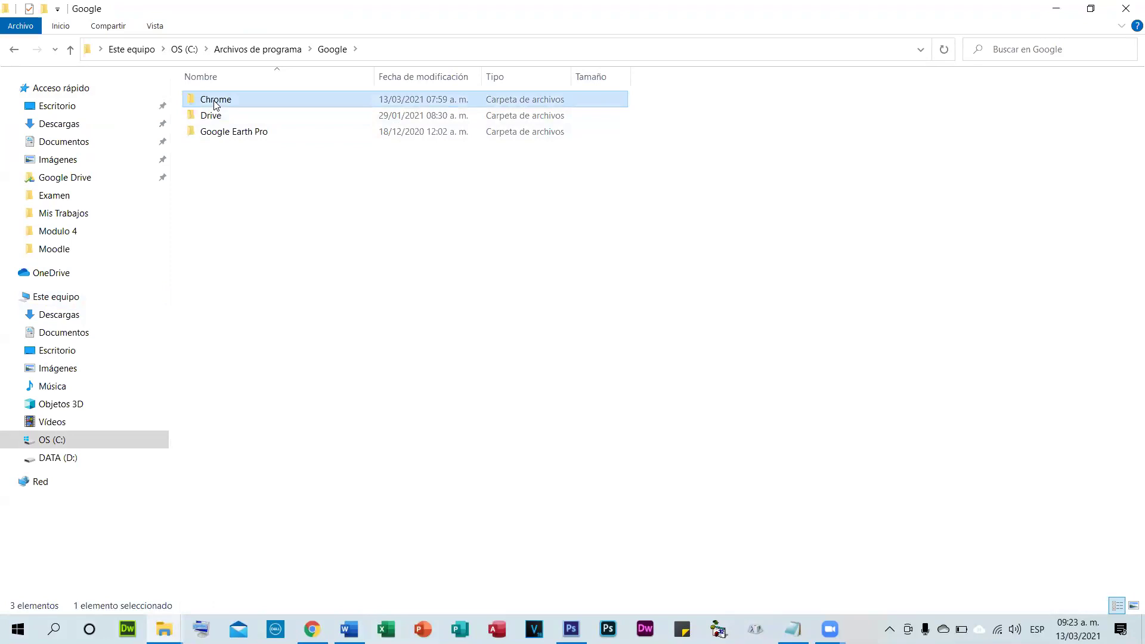
{"action": "double_click", "coordinate": [216, 102]}
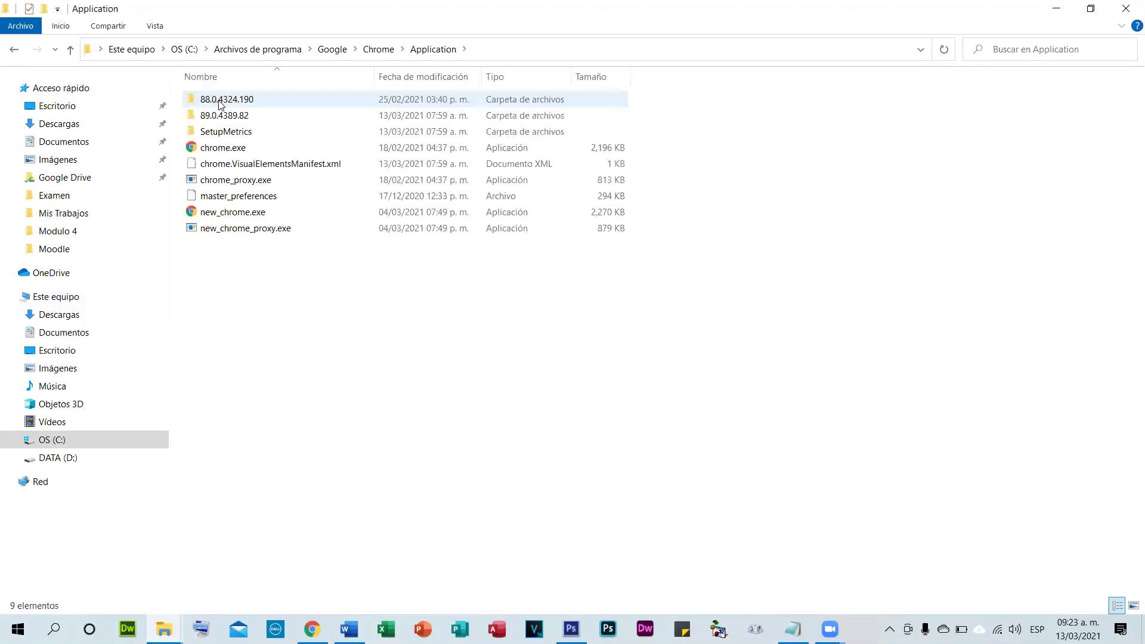
- Look through the 88.0.4324.190, 89.0.4389.82 and SetupMetrics folders in turn, returning to the Application folder
{"action": "double_click", "coordinate": [249, 99]}
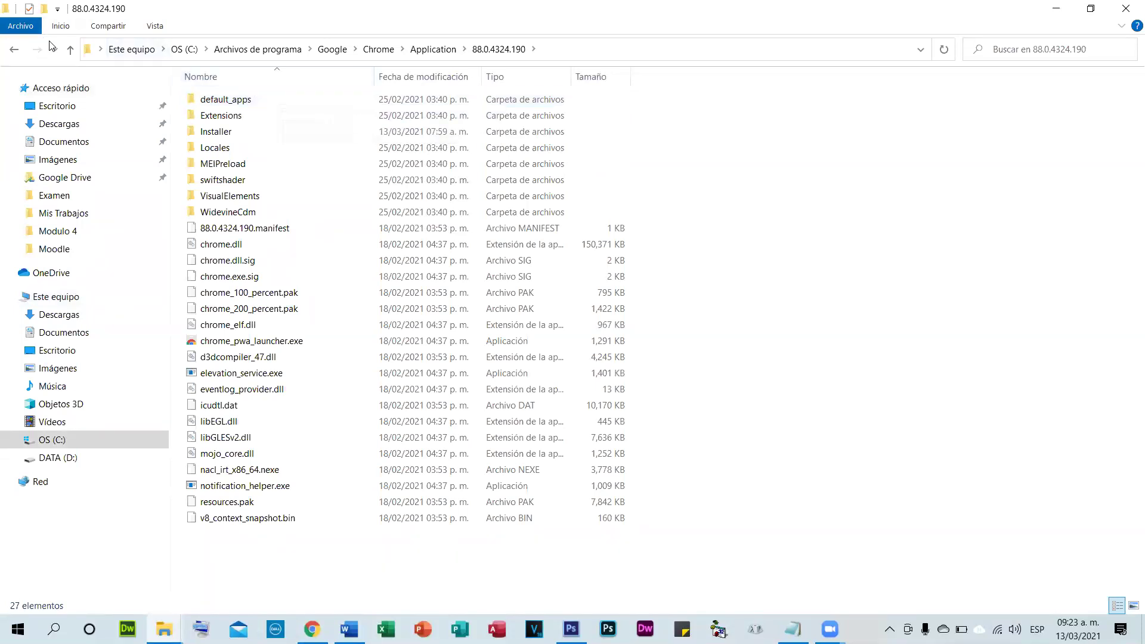
{"action": "left_click", "coordinate": [15, 50]}
{"action": "double_click", "coordinate": [207, 113]}
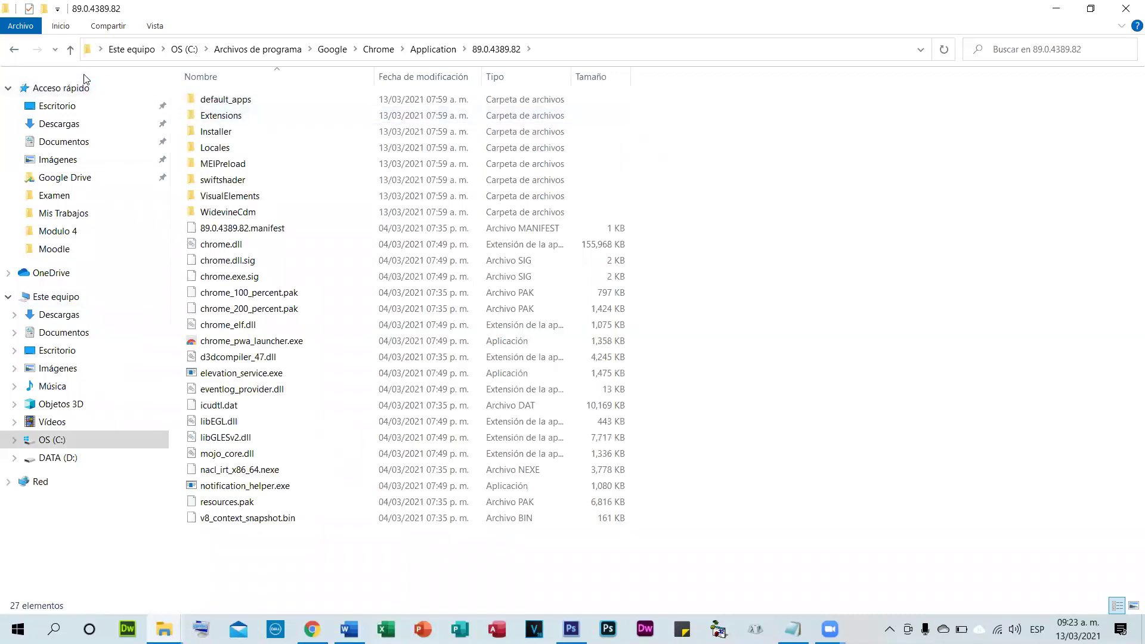
{"action": "left_click", "coordinate": [15, 49]}
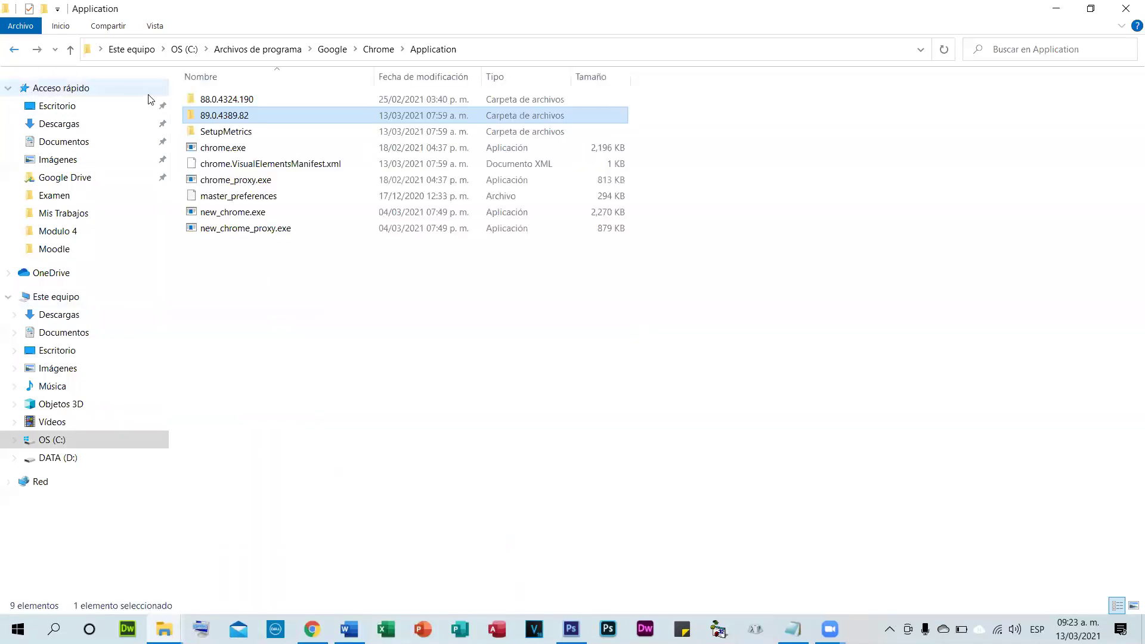
{"action": "left_click", "coordinate": [224, 132]}
{"action": "double_click", "coordinate": [224, 132]}
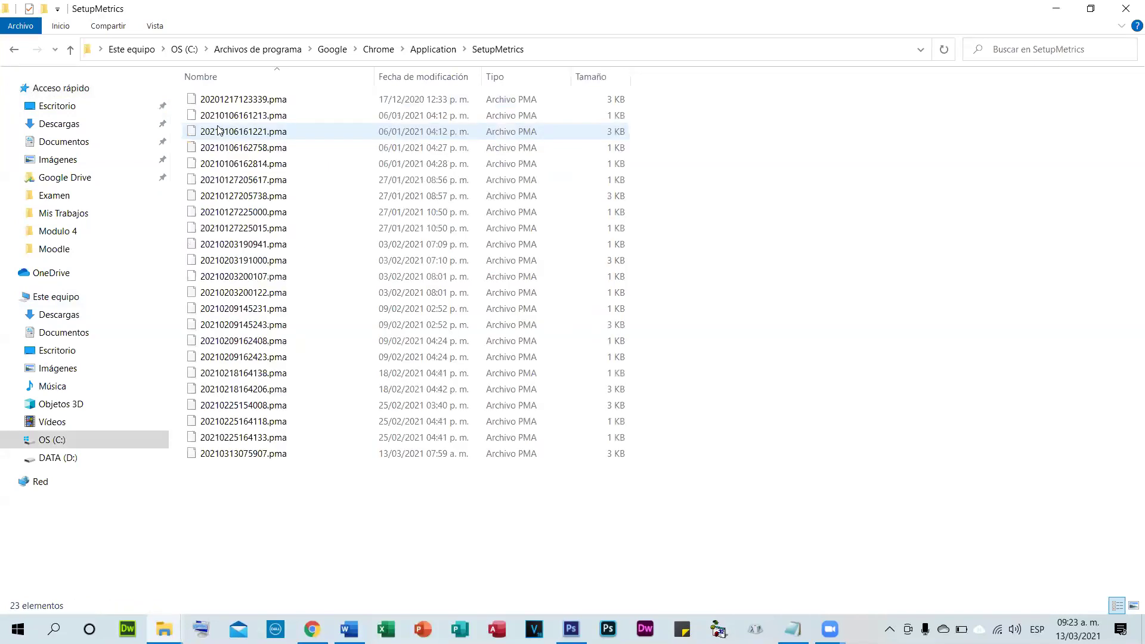
{"action": "left_click", "coordinate": [14, 49]}
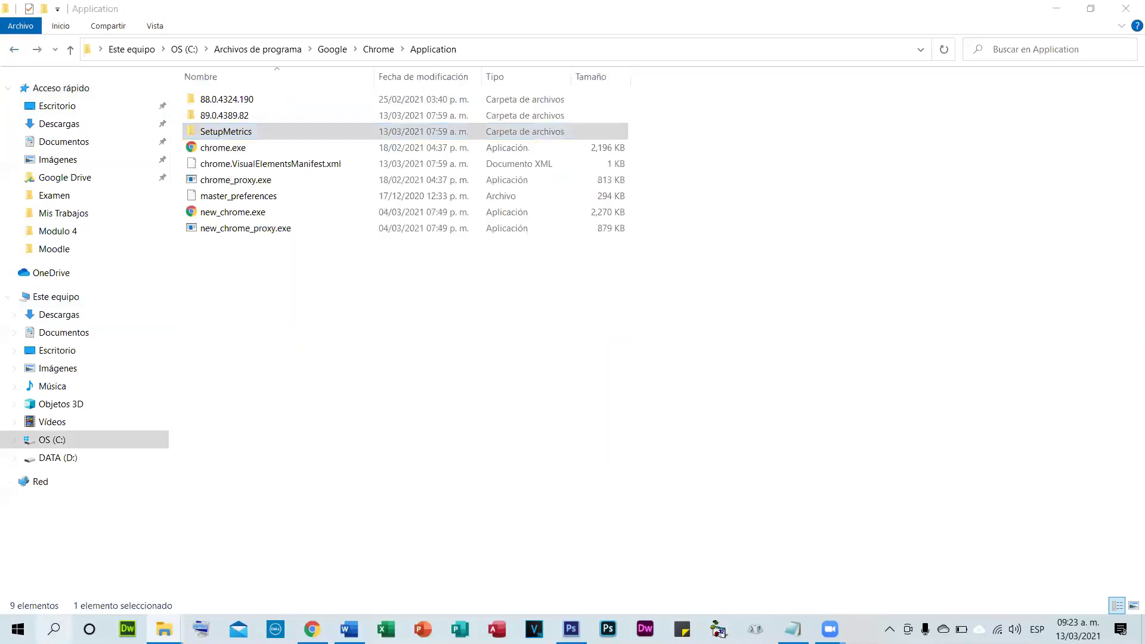
- Search Windows for cookies and open the Control Panel result Eliminar cookies o archivos temporales
{"action": "left_click", "coordinate": [55, 629]}
{"action": "type", "text": "coo"}
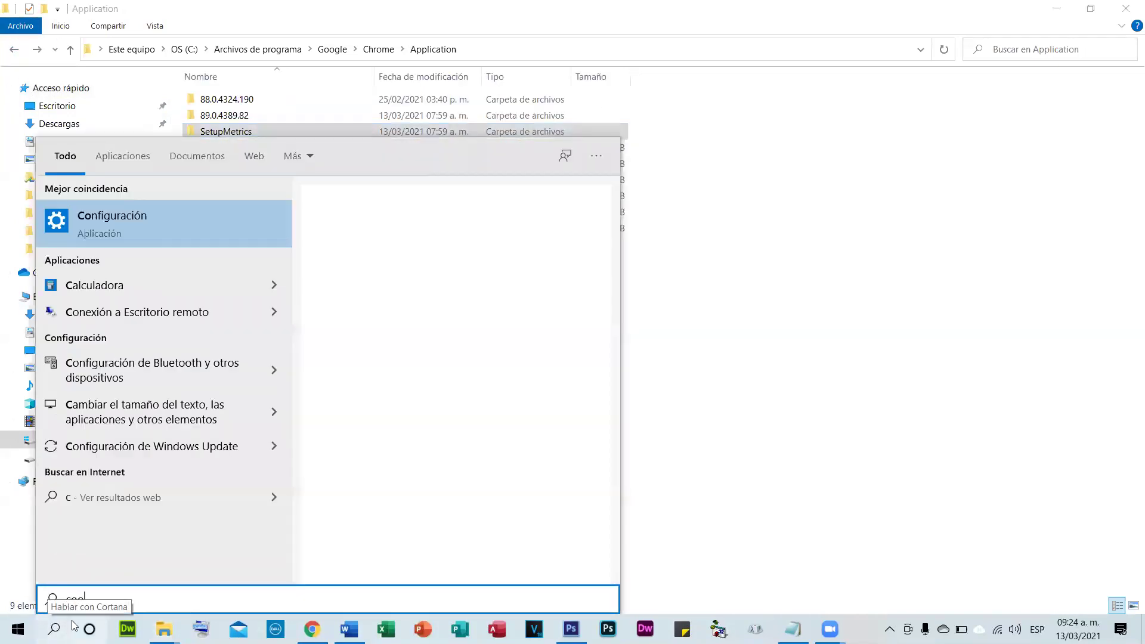
{"action": "type", "text": "kies"}
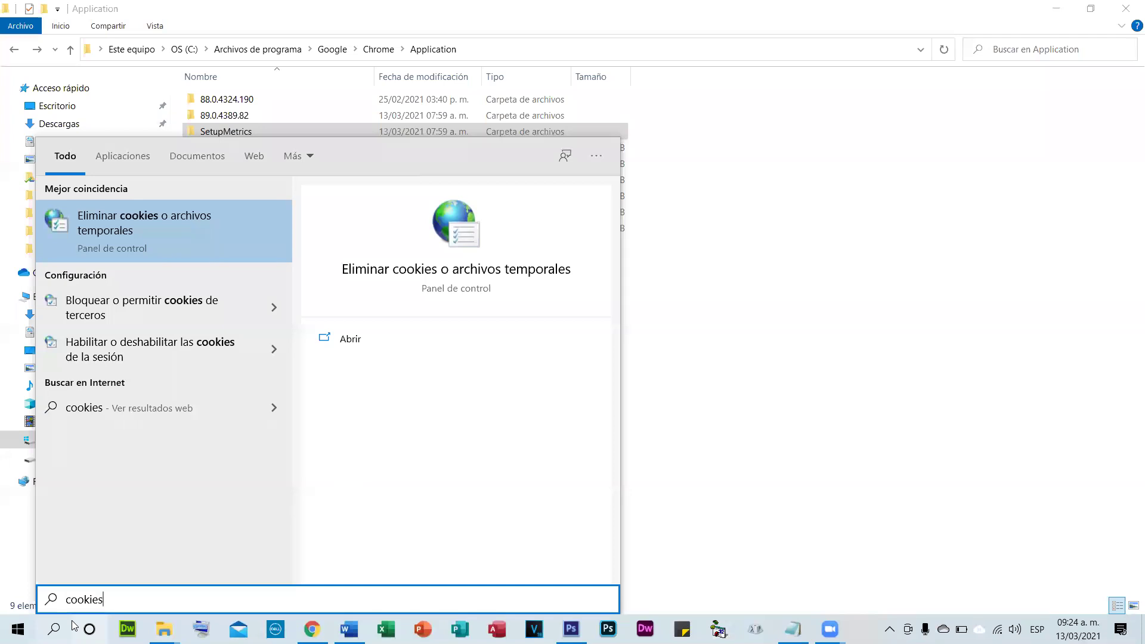
{"action": "left_click", "coordinate": [156, 233]}
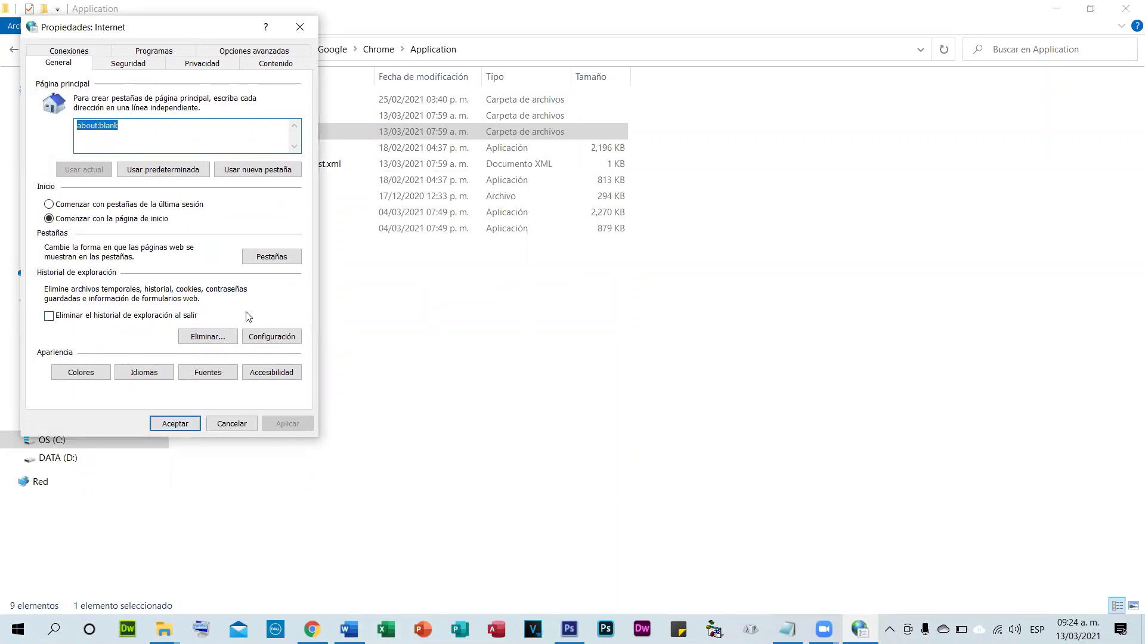
- View the website data settings for the browsing history, and close the Internet properties without changes
{"action": "left_click", "coordinate": [276, 342]}
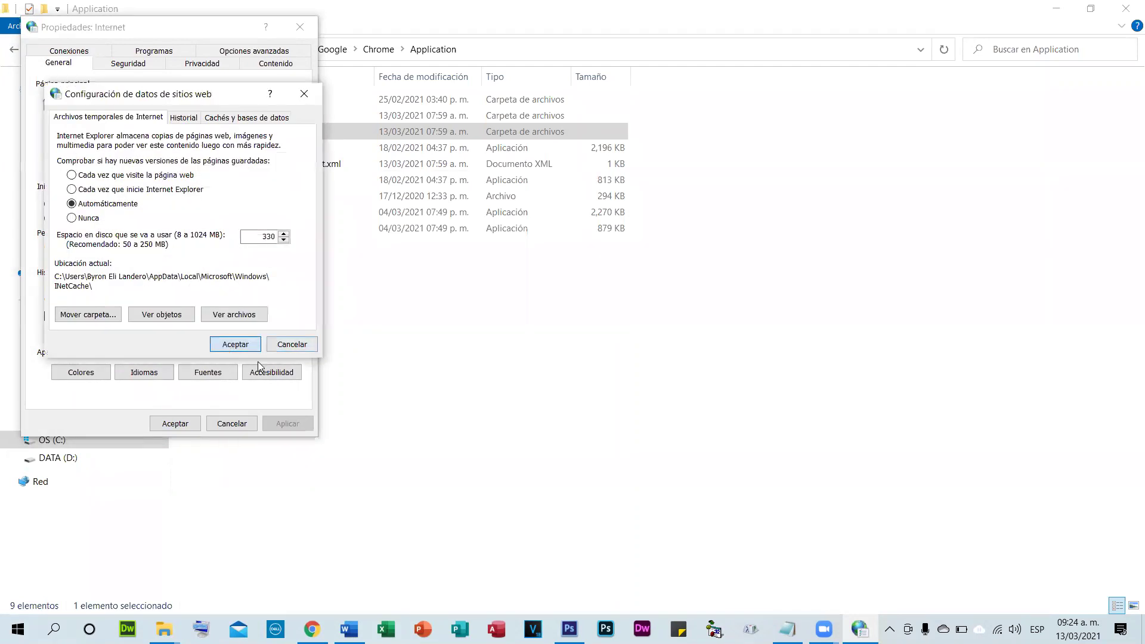
{"action": "left_click", "coordinate": [235, 345]}
{"action": "left_click", "coordinate": [236, 425]}
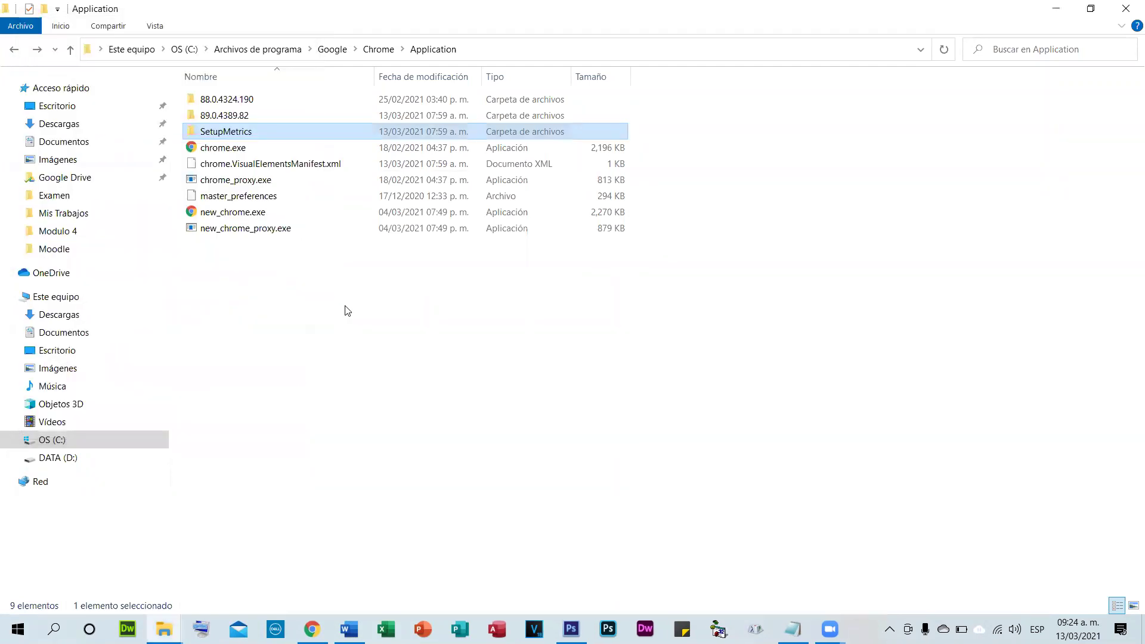
- Reopen the 89.0.4389.82 folder and look through the files in its Locales subfolder
{"action": "left_click", "coordinate": [345, 308]}
{"action": "left_click", "coordinate": [223, 119]}
{"action": "double_click", "coordinate": [223, 120]}
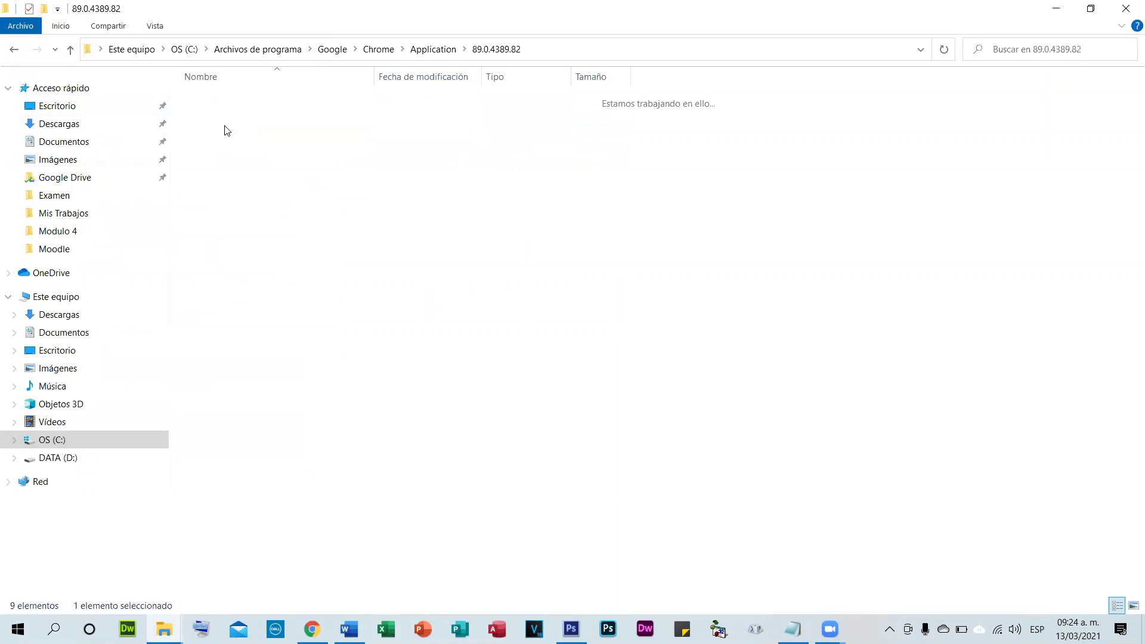
{"action": "double_click", "coordinate": [276, 153]}
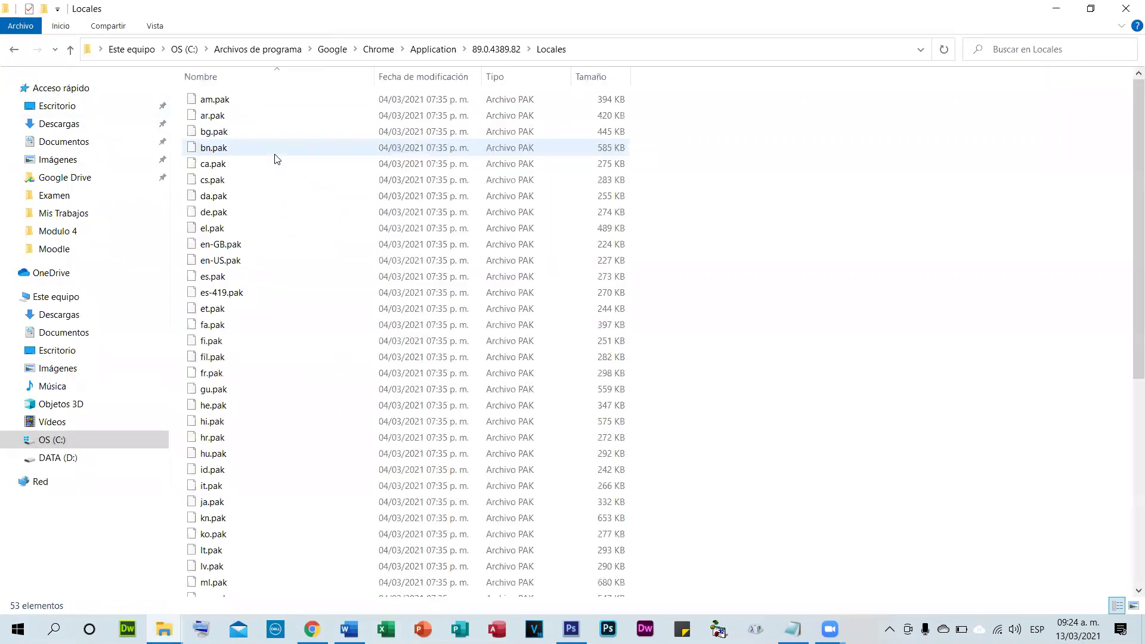
{"action": "left_click", "coordinate": [14, 50]}
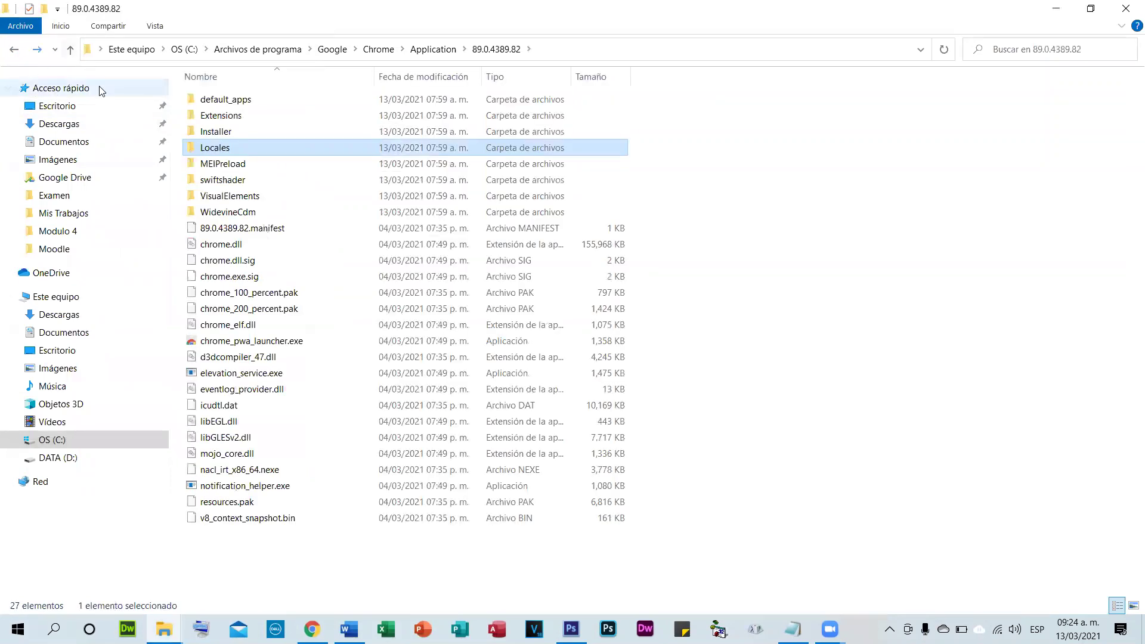
{"action": "double_click", "coordinate": [227, 147]}
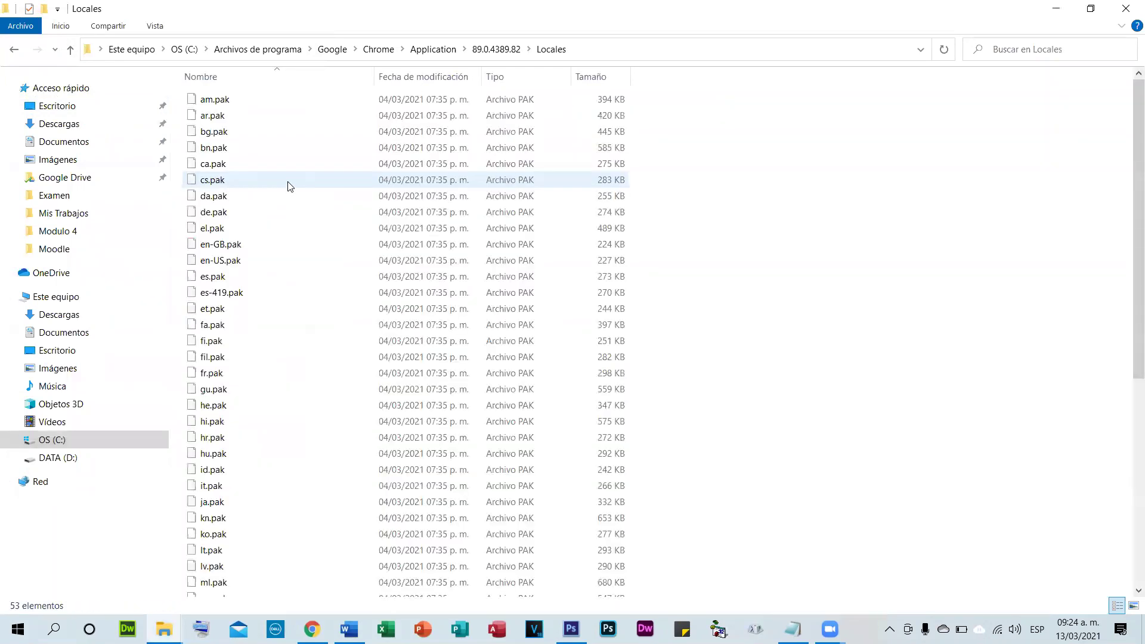
{"action": "scroll", "coordinate": [315, 240], "scroll_direction": "down", "scroll_amount": 7}
{"action": "scroll", "coordinate": [316, 242], "scroll_direction": "up", "scroll_amount": 7}
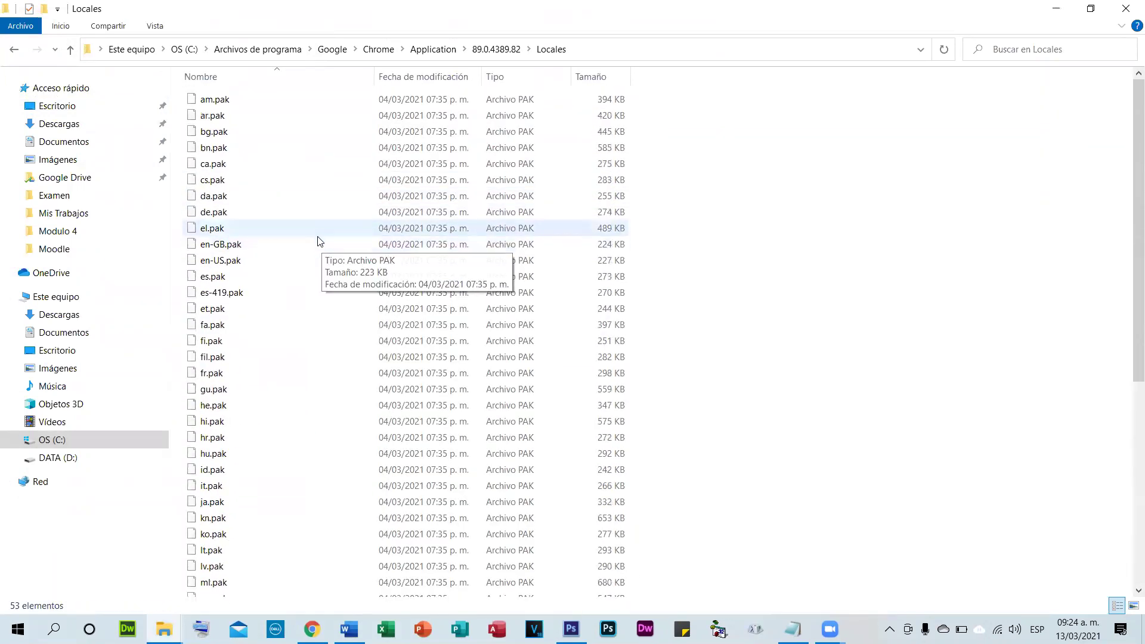
{"action": "left_click", "coordinate": [14, 51]}
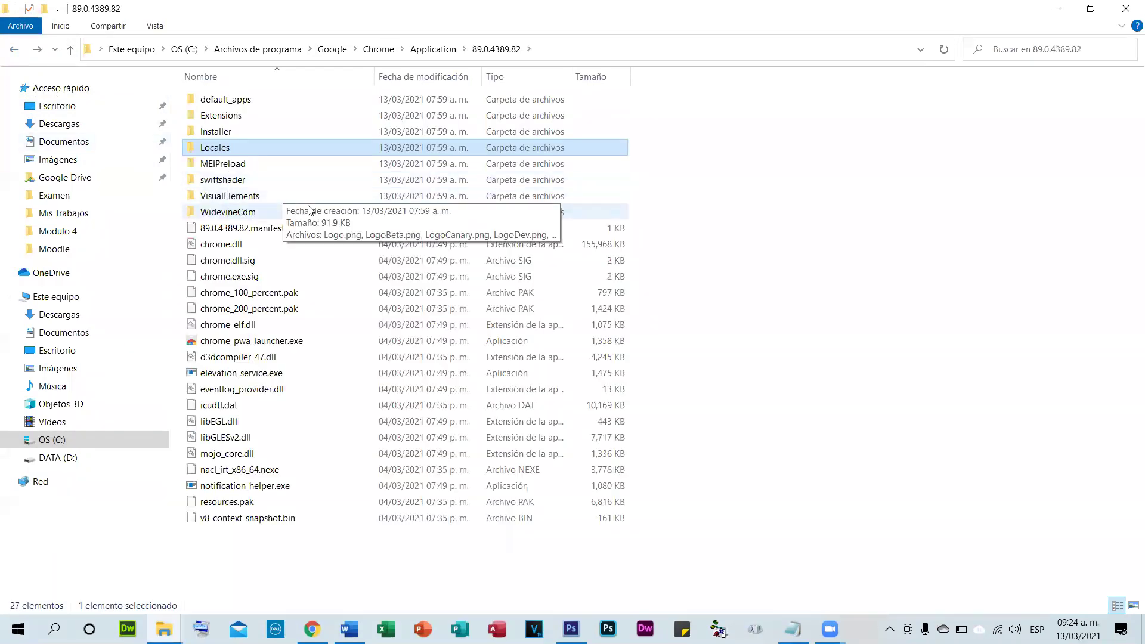
- Check the VisualElements and WidevineCdm subfolders of 89.0.4389.82, and return to the Application folder
{"action": "double_click", "coordinate": [255, 197]}
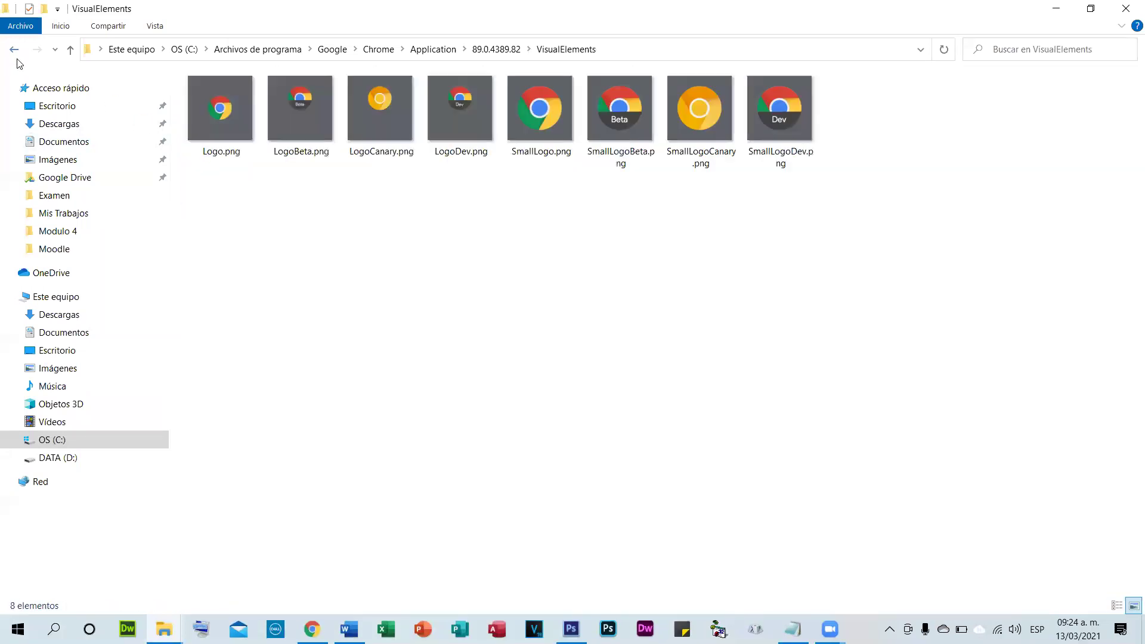
{"action": "left_click", "coordinate": [16, 59]}
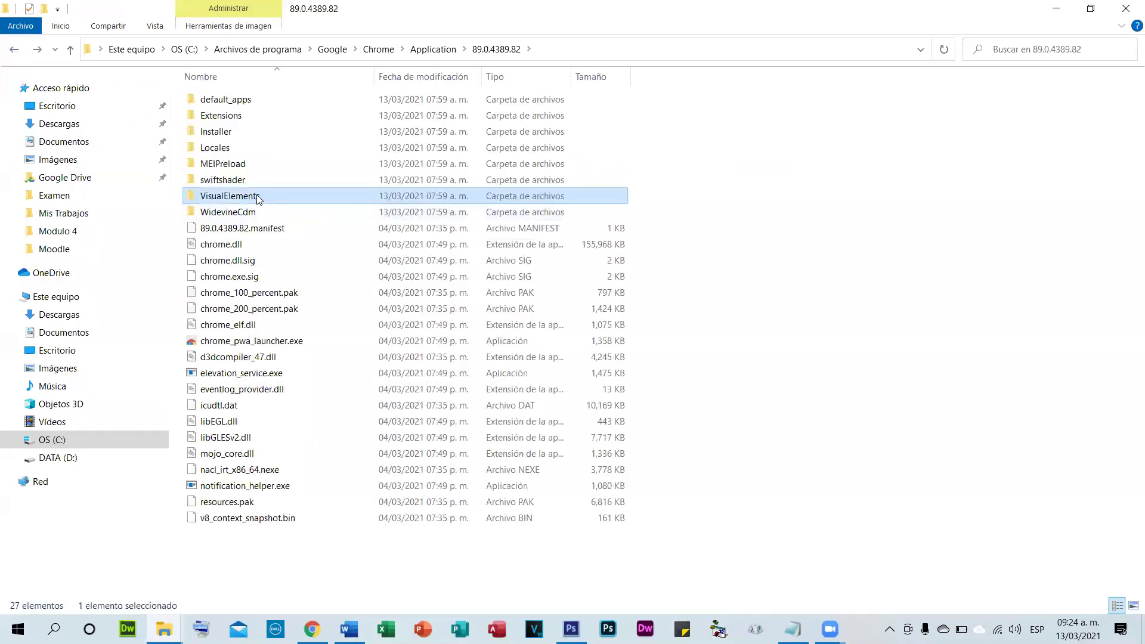
{"action": "left_click", "coordinate": [240, 213]}
{"action": "double_click", "coordinate": [238, 213]}
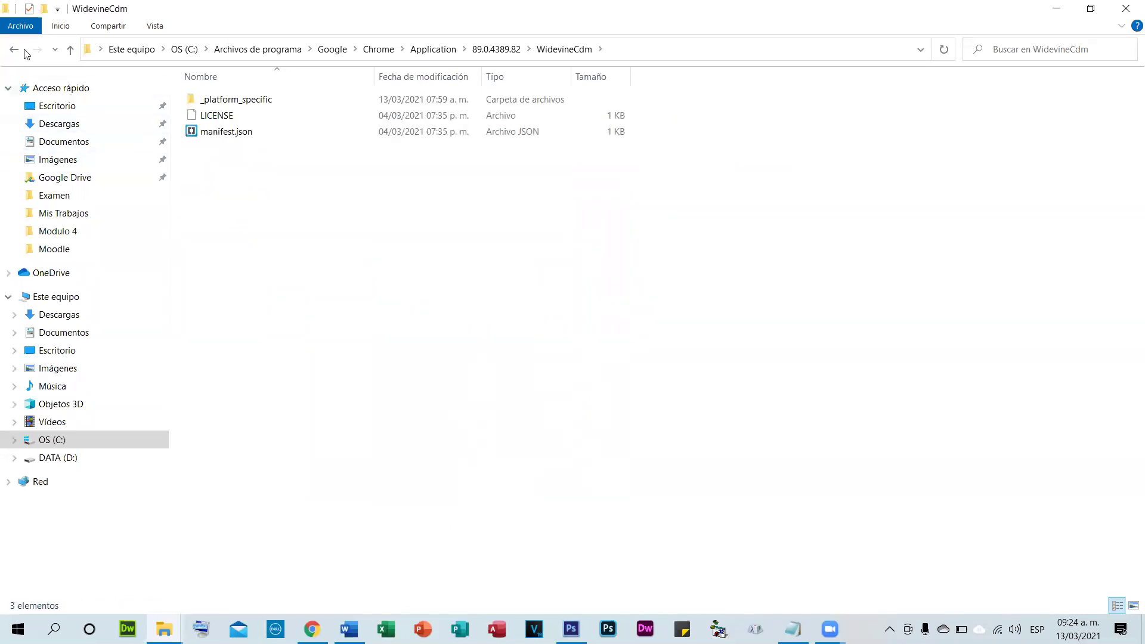
{"action": "left_click", "coordinate": [12, 51]}
{"action": "left_click", "coordinate": [12, 52]}
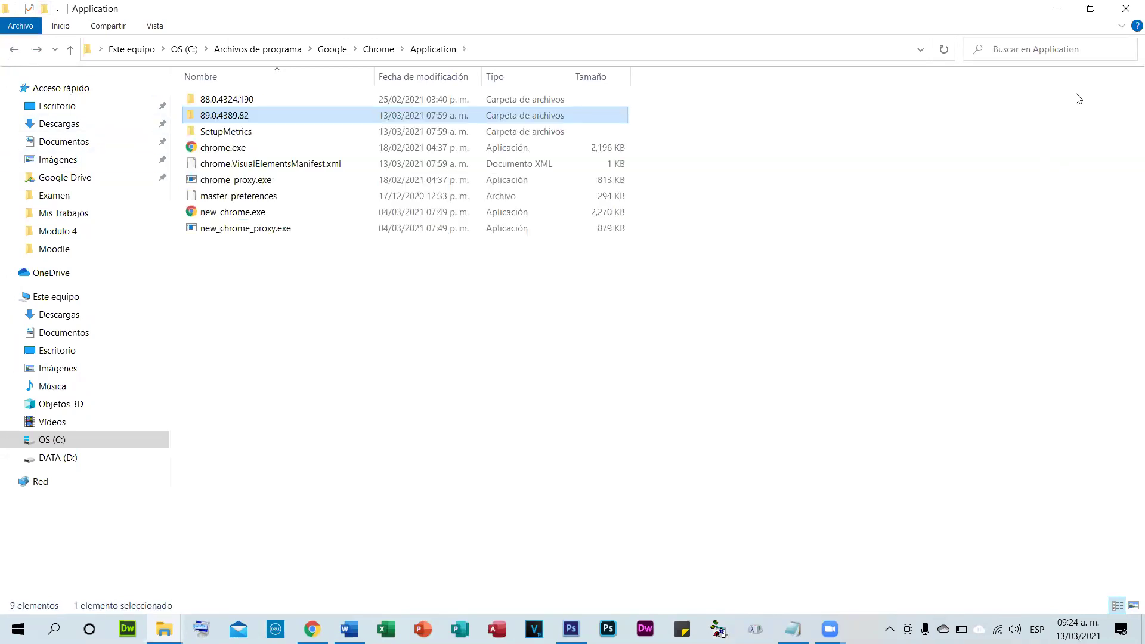
- Search the Chrome Application folder for cookies, and return to the folder's normal listing
{"action": "left_click", "coordinate": [978, 49]}
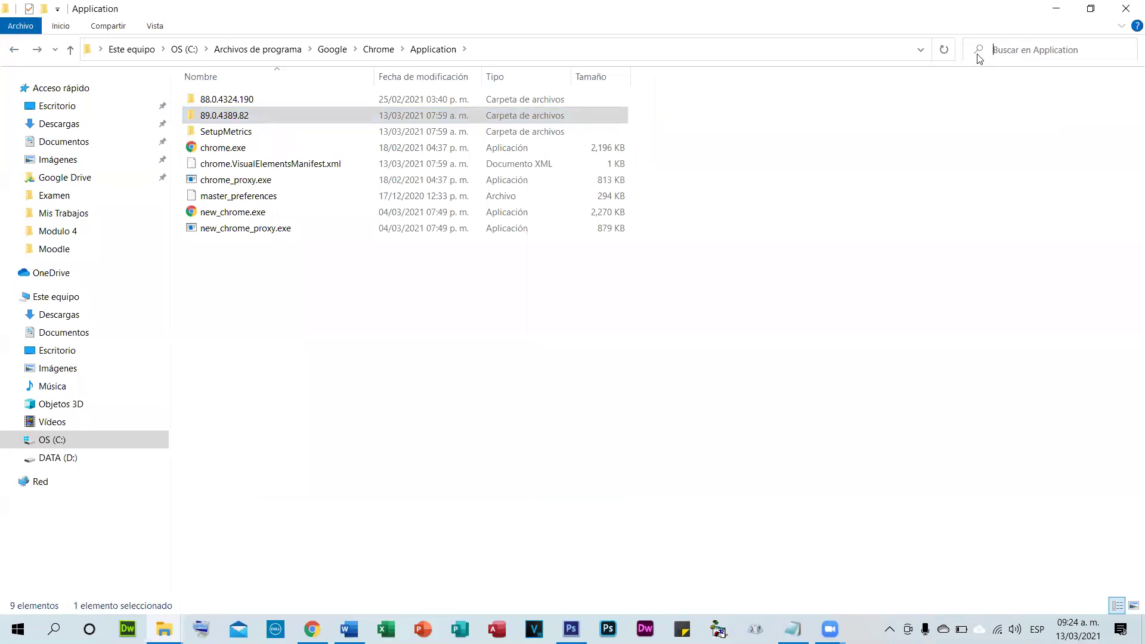
{"action": "type", "text": "coc"}
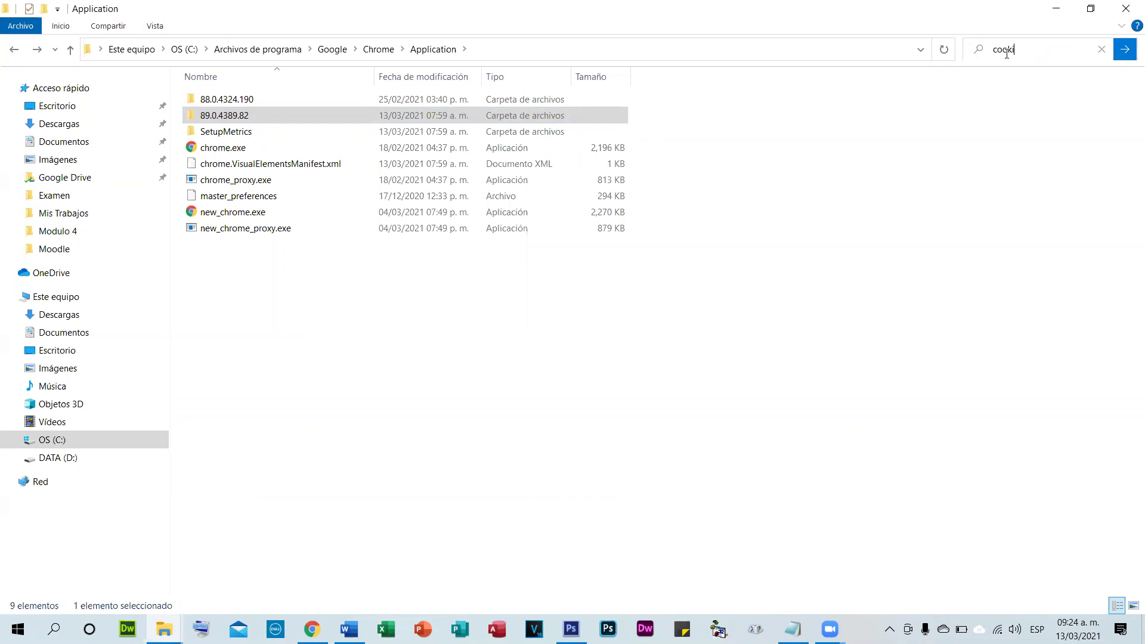
{"action": "left_click", "coordinate": [1126, 52]}
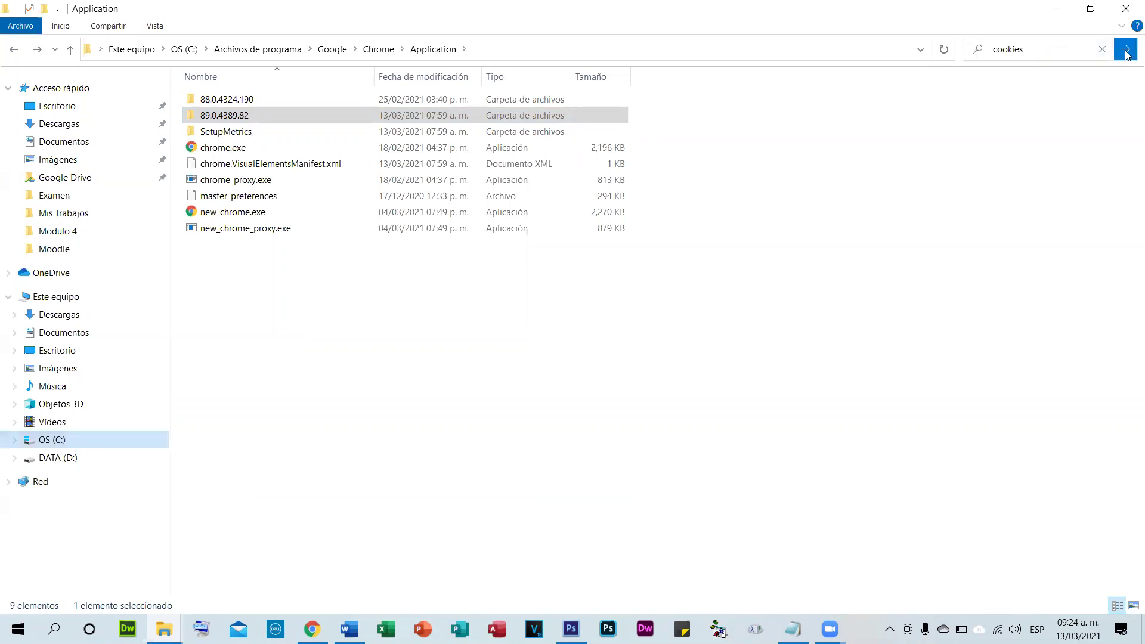
{"action": "left_click", "coordinate": [14, 51]}
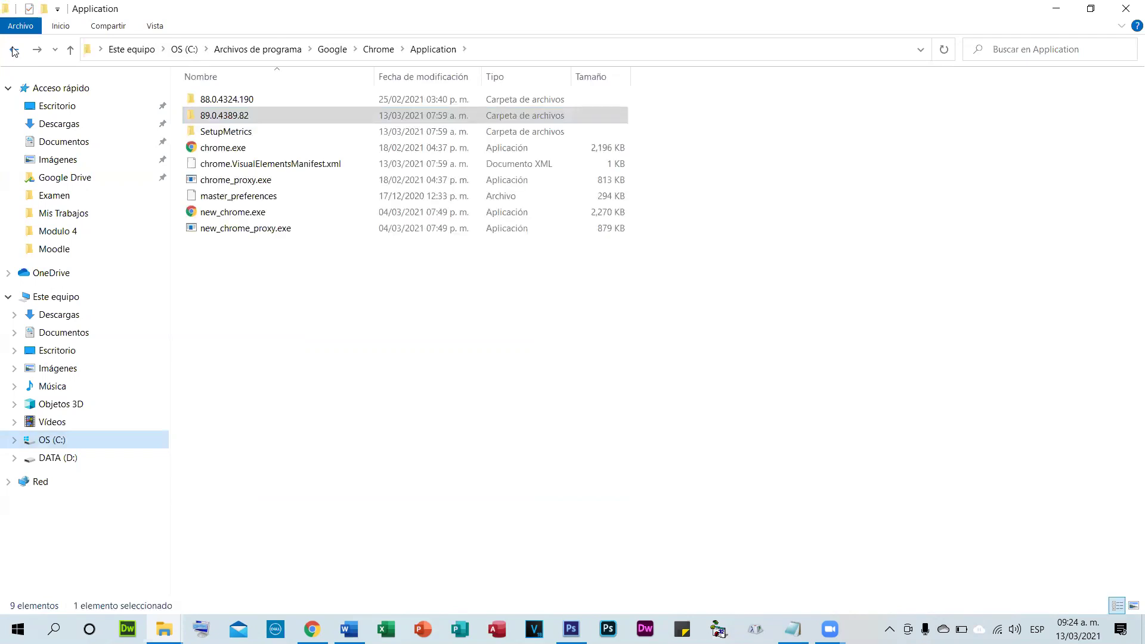
- Go back to drive C: and open the AppData folder of the personal profile under Usuarios
{"action": "left_click", "coordinate": [14, 51]}
{"action": "left_click", "coordinate": [14, 52]}
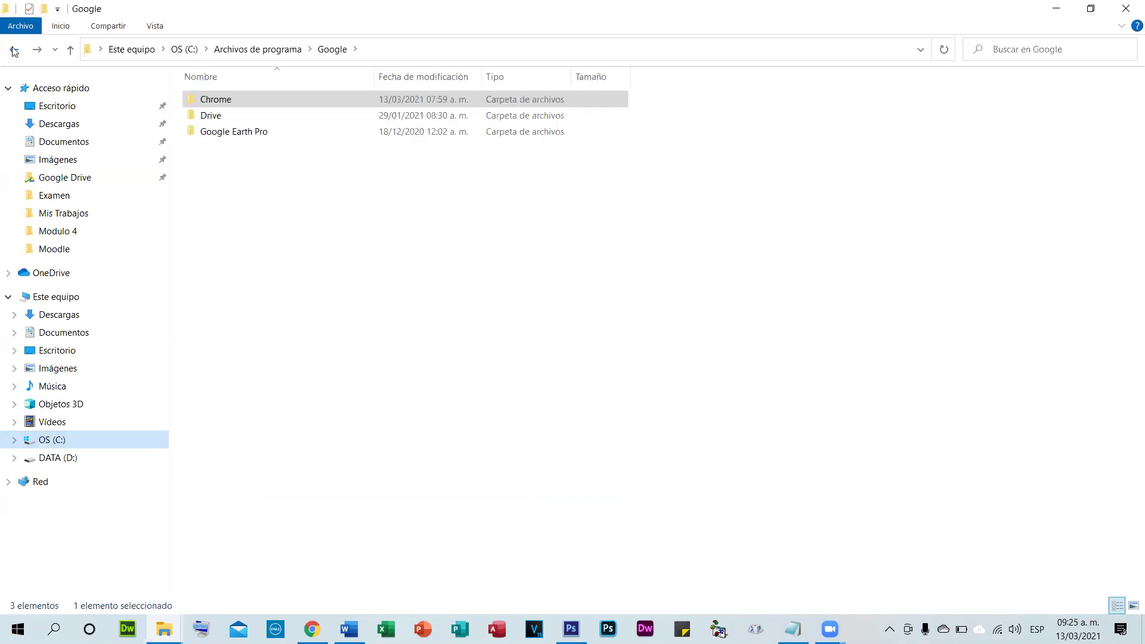
{"action": "left_click", "coordinate": [14, 52]}
{"action": "left_click", "coordinate": [14, 51]}
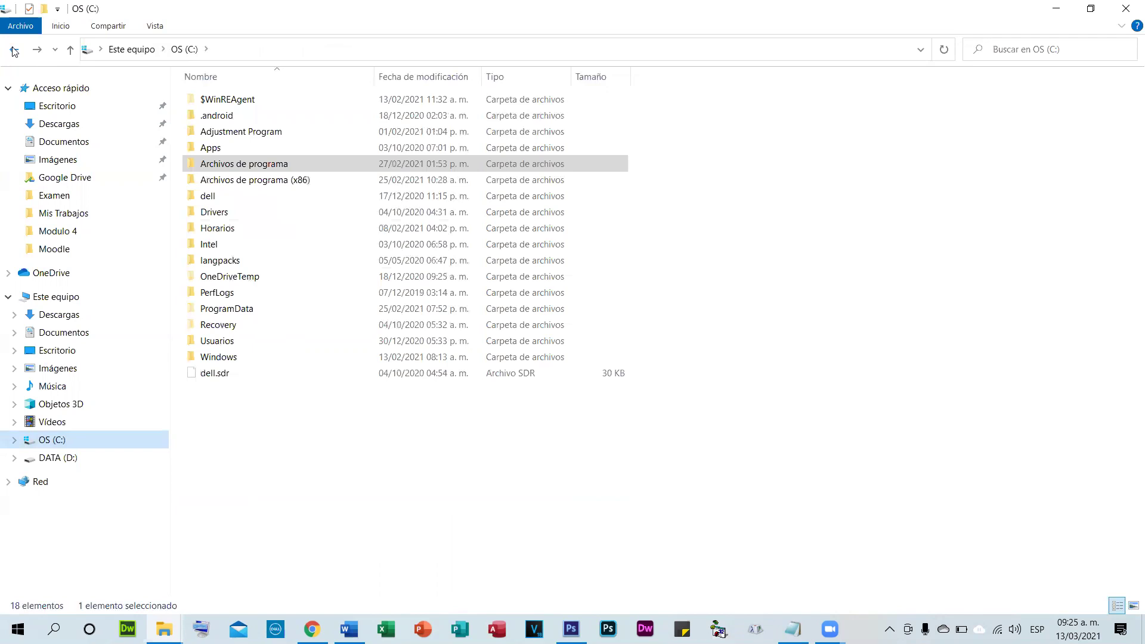
{"action": "double_click", "coordinate": [233, 342]}
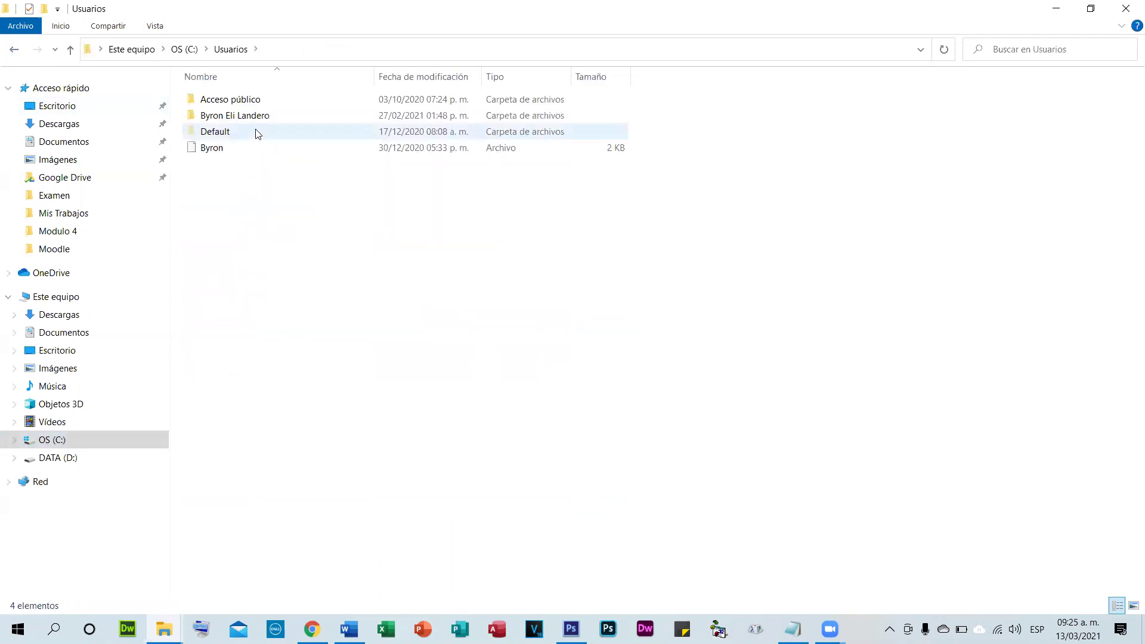
{"action": "double_click", "coordinate": [241, 115]}
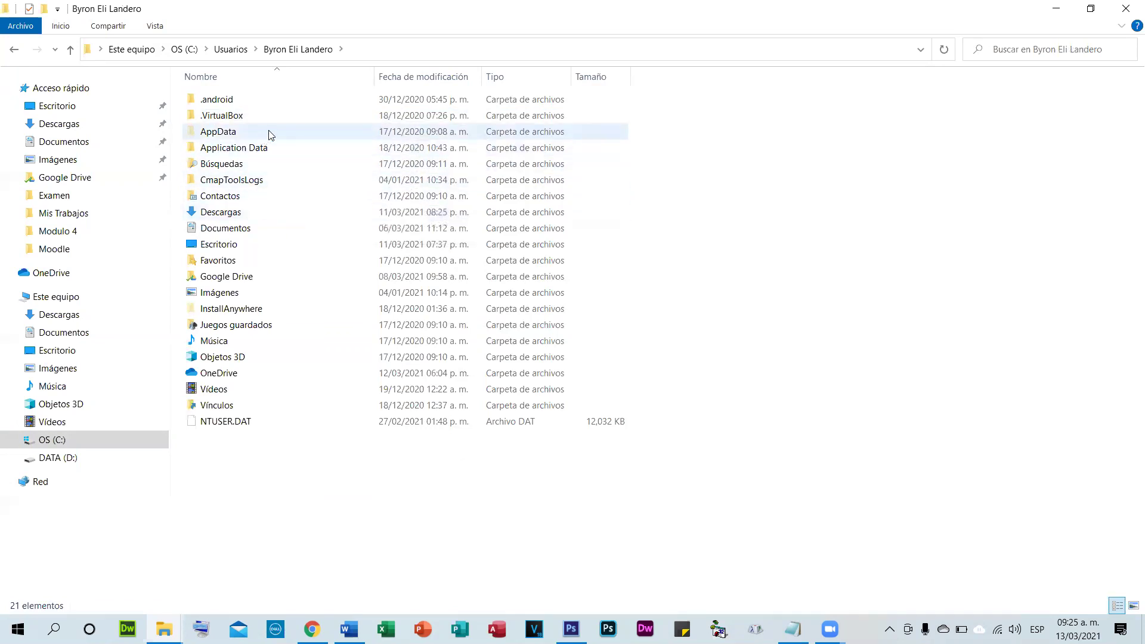
{"action": "double_click", "coordinate": [270, 132]}
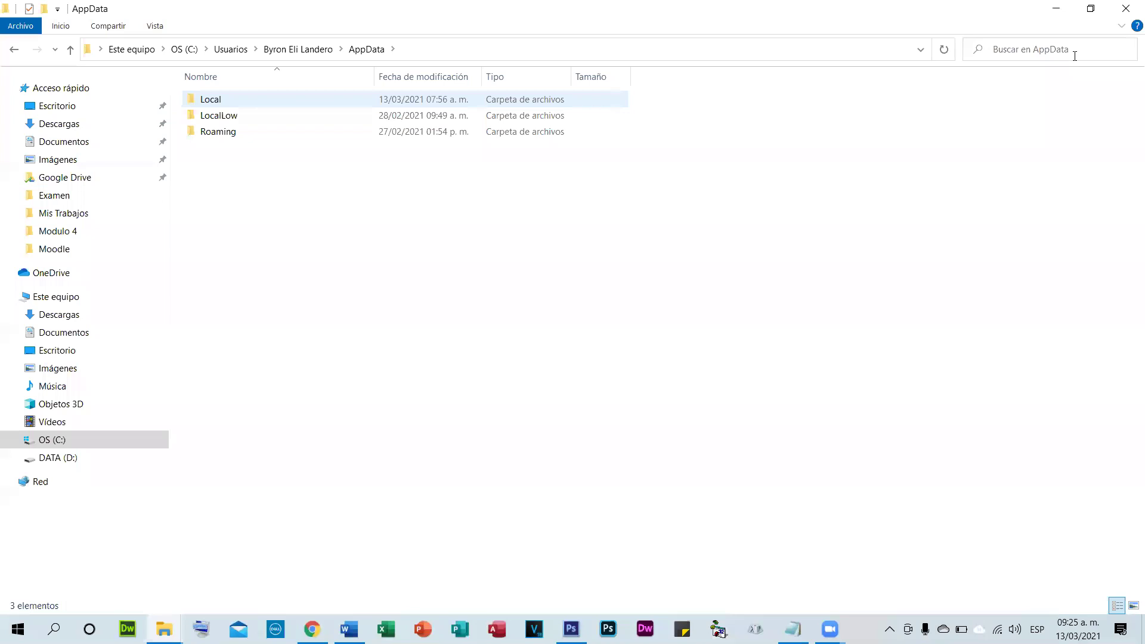
- Search the AppData folder for cookies
{"action": "left_click", "coordinate": [1049, 49]}
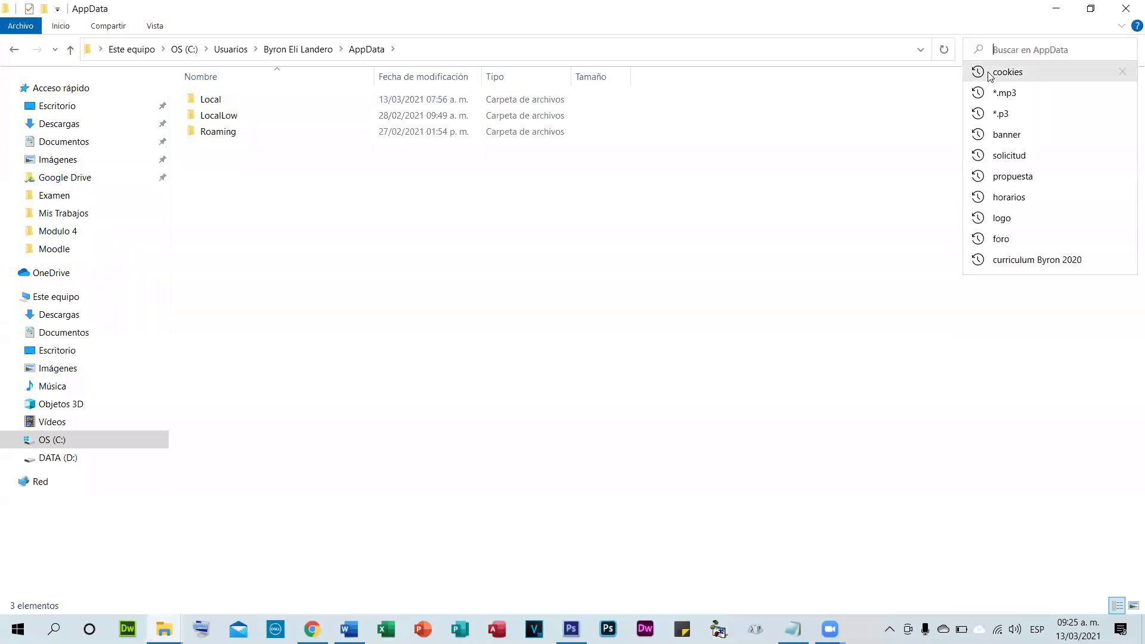
{"action": "left_click", "coordinate": [1008, 70]}
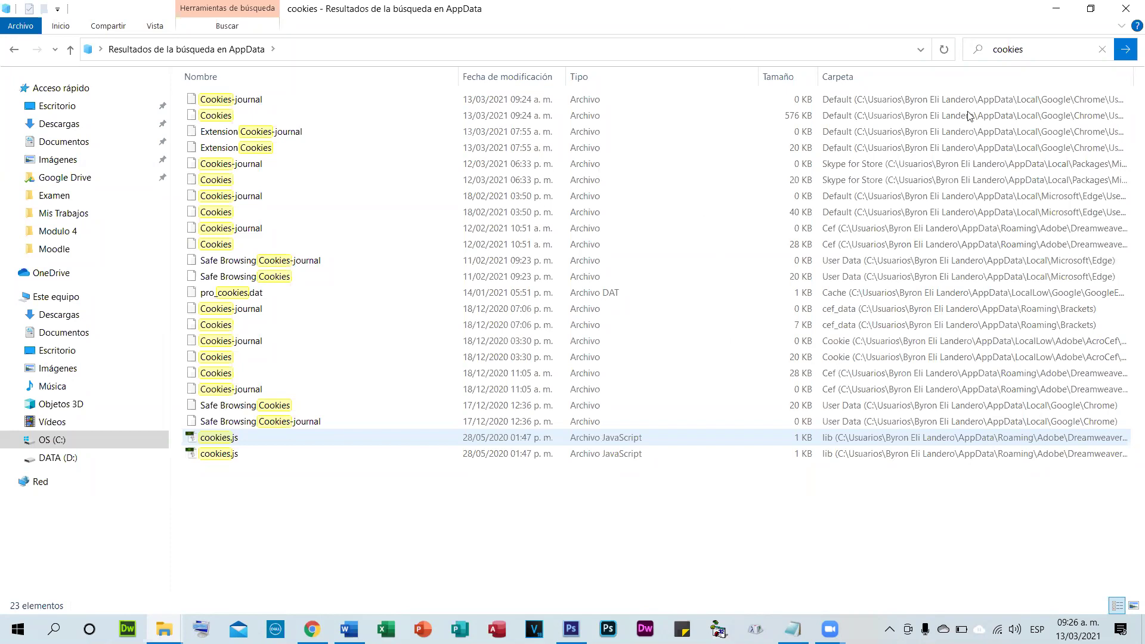
- Switch to Chrome and open the Cookies y otros datos de sitios page in the Privacidad y seguridad settings
{"action": "key", "text": "alt+Tab"}
{"action": "left_click", "coordinate": [1128, 39]}
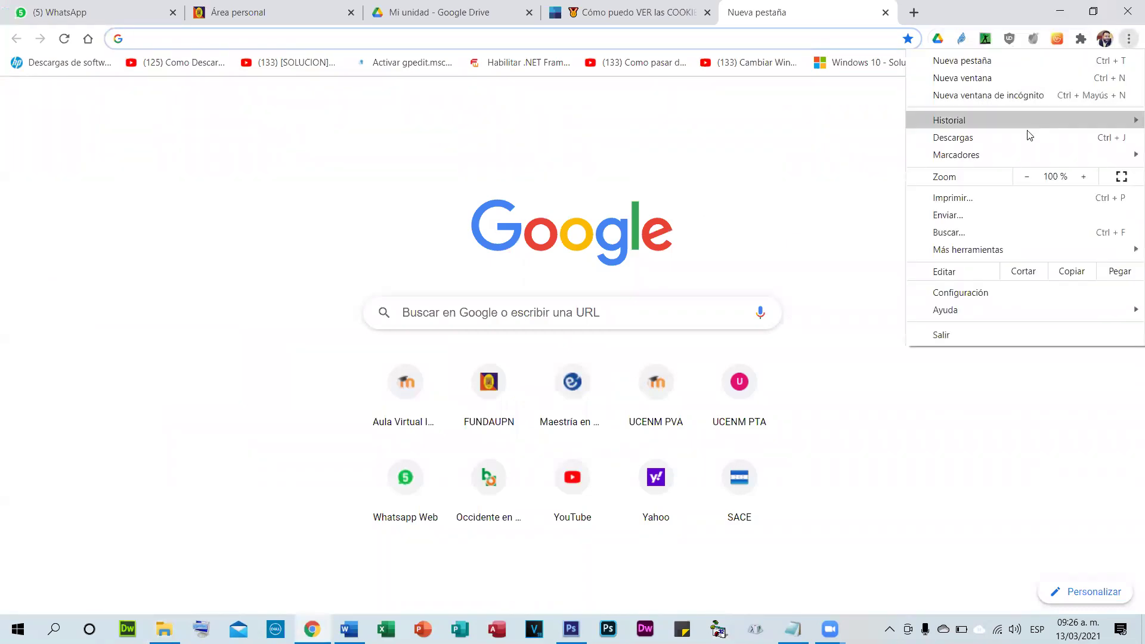
{"action": "left_click", "coordinate": [961, 292]}
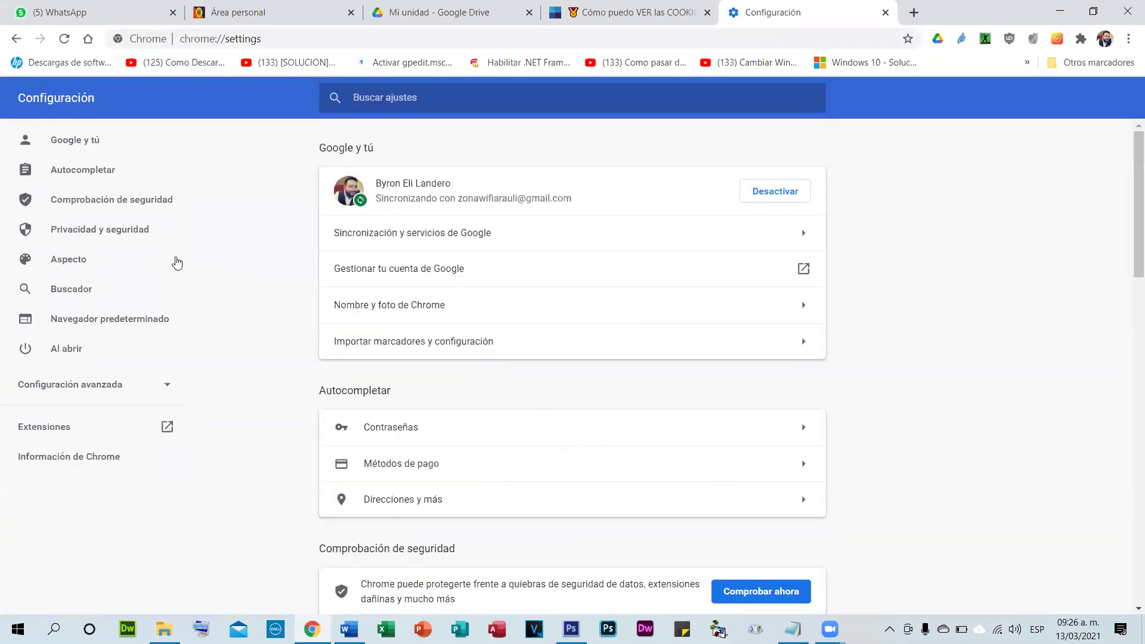
{"action": "left_click", "coordinate": [122, 235]}
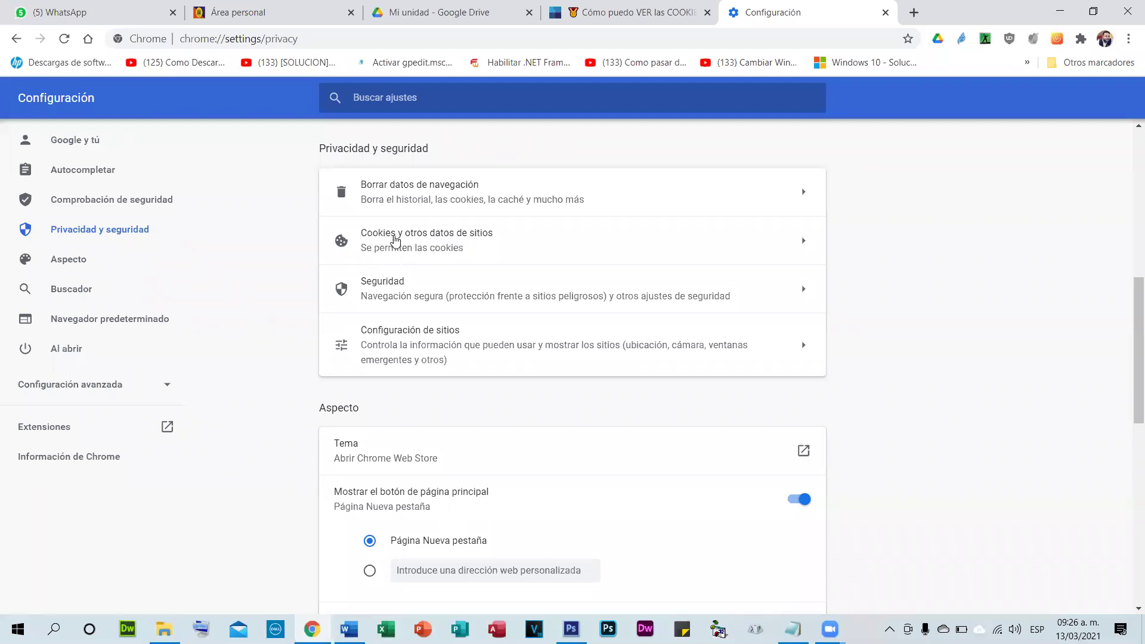
{"action": "left_click", "coordinate": [793, 629]}
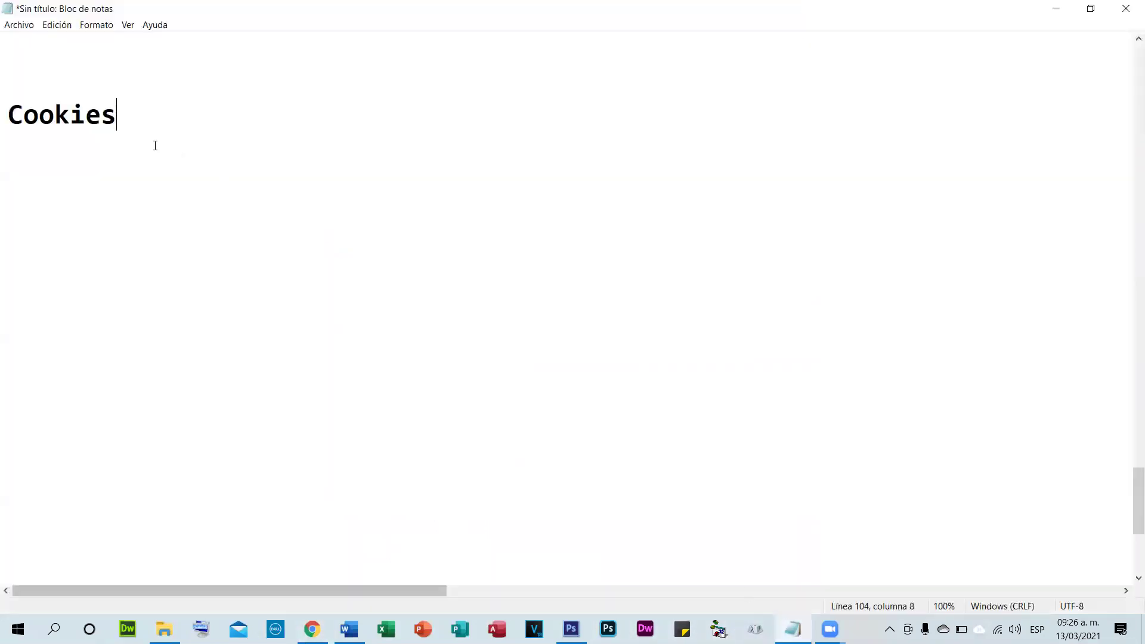
{"action": "left_click", "coordinate": [793, 630]}
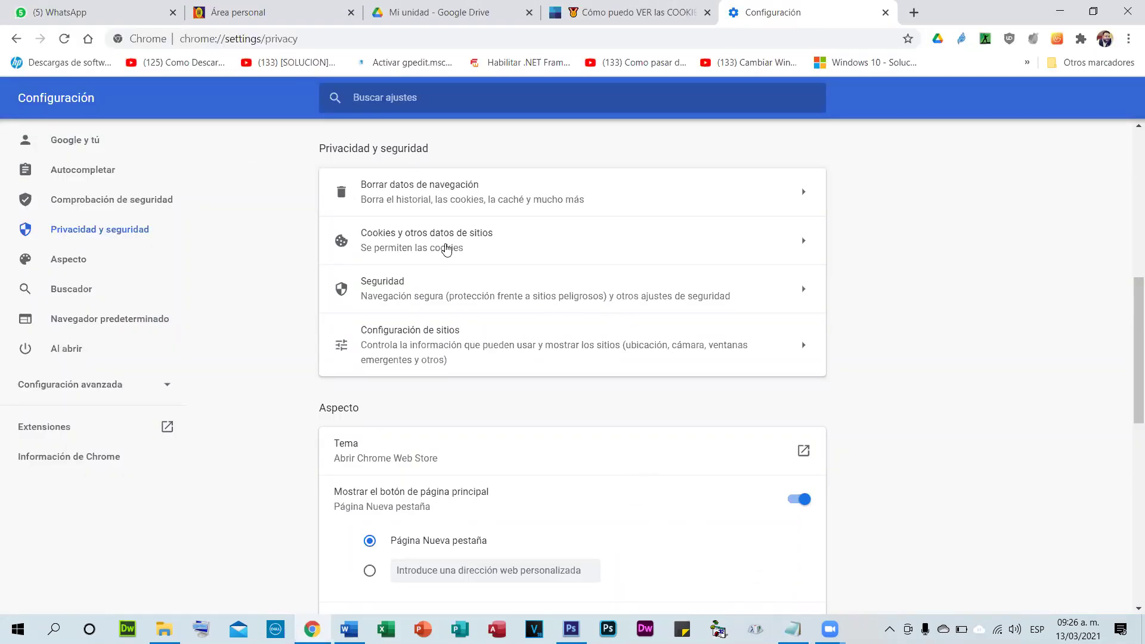
{"action": "left_click", "coordinate": [446, 250]}
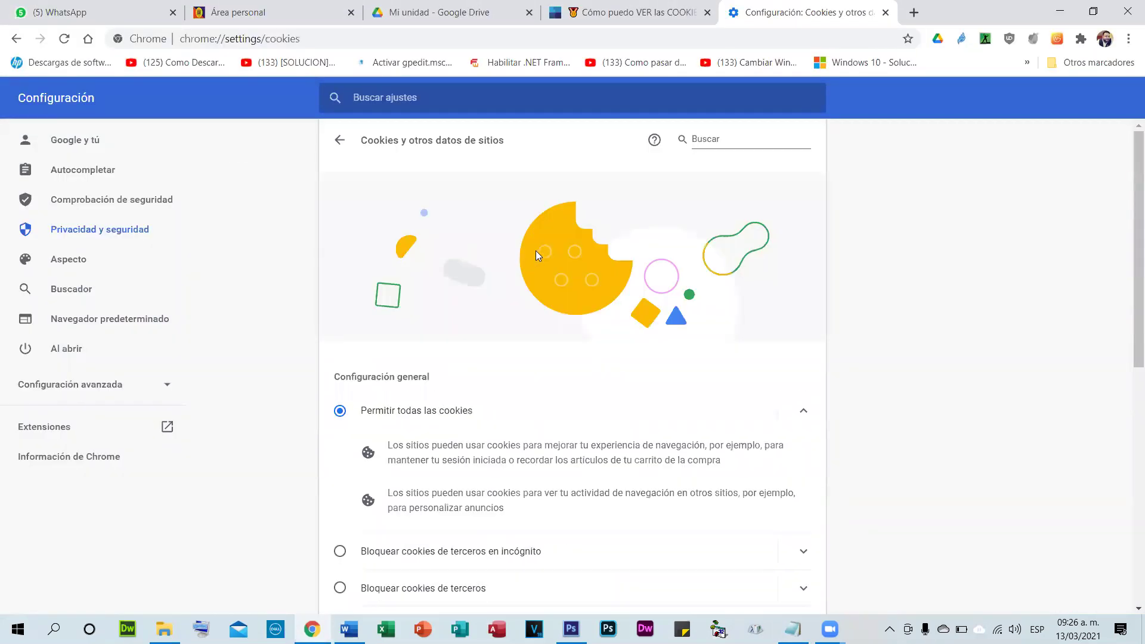
- Review the cookie permission, blocking, clear-on-exit and per-site options on the Cookies y otros datos de sitios page
{"action": "scroll", "coordinate": [536, 251], "scroll_direction": "down", "scroll_amount": 4}
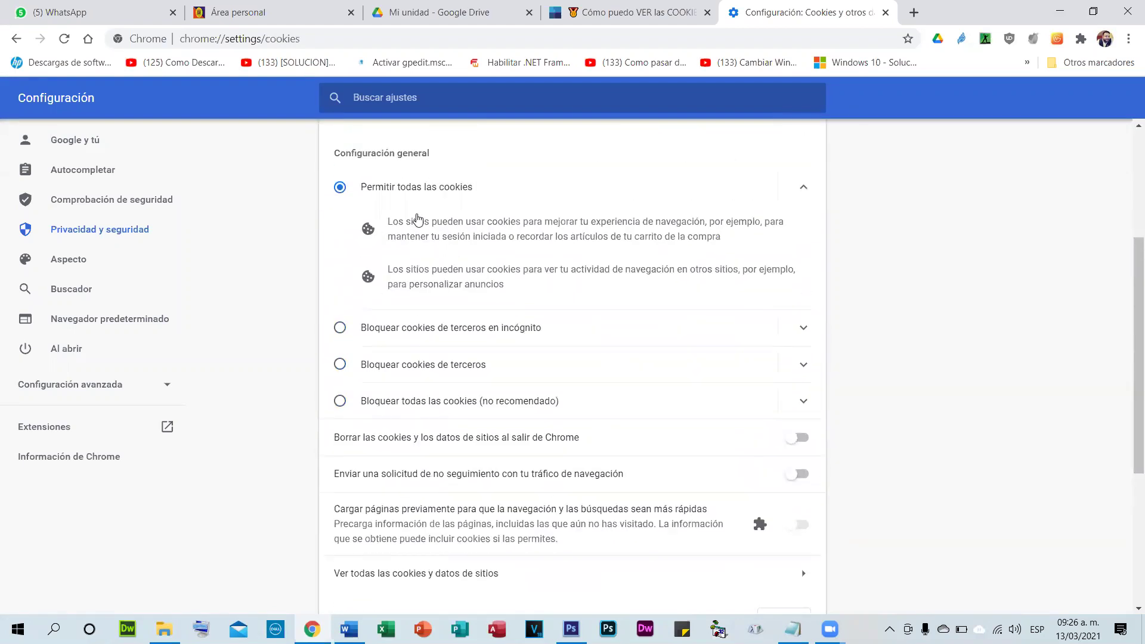
{"action": "scroll", "coordinate": [528, 262], "scroll_direction": "down", "scroll_amount": 2}
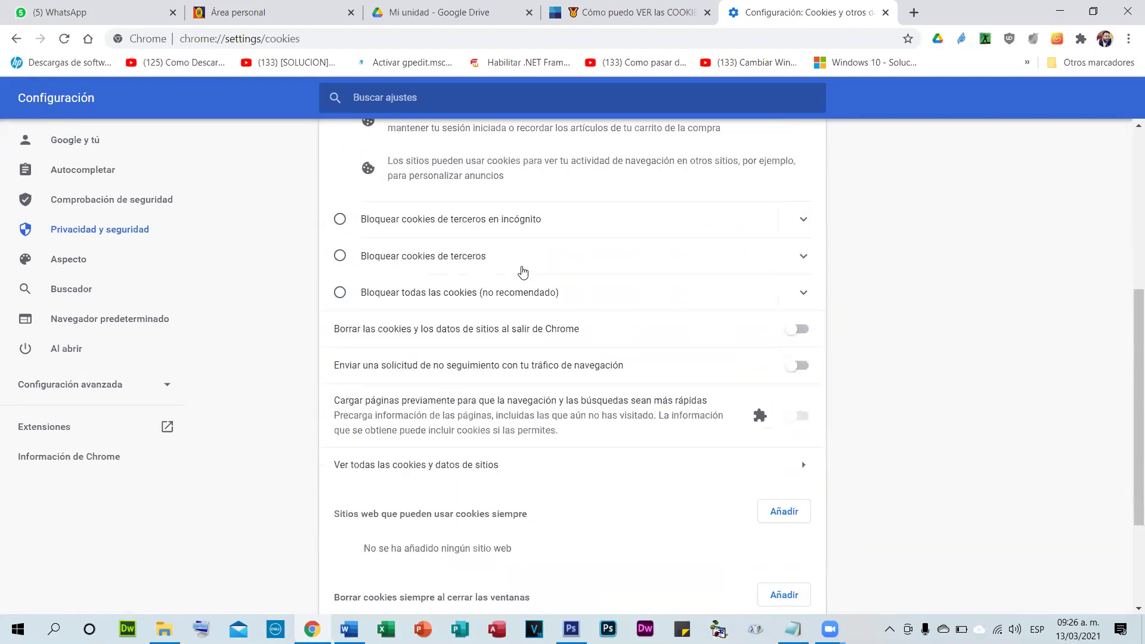
{"action": "scroll", "coordinate": [523, 272], "scroll_direction": "down", "scroll_amount": 1}
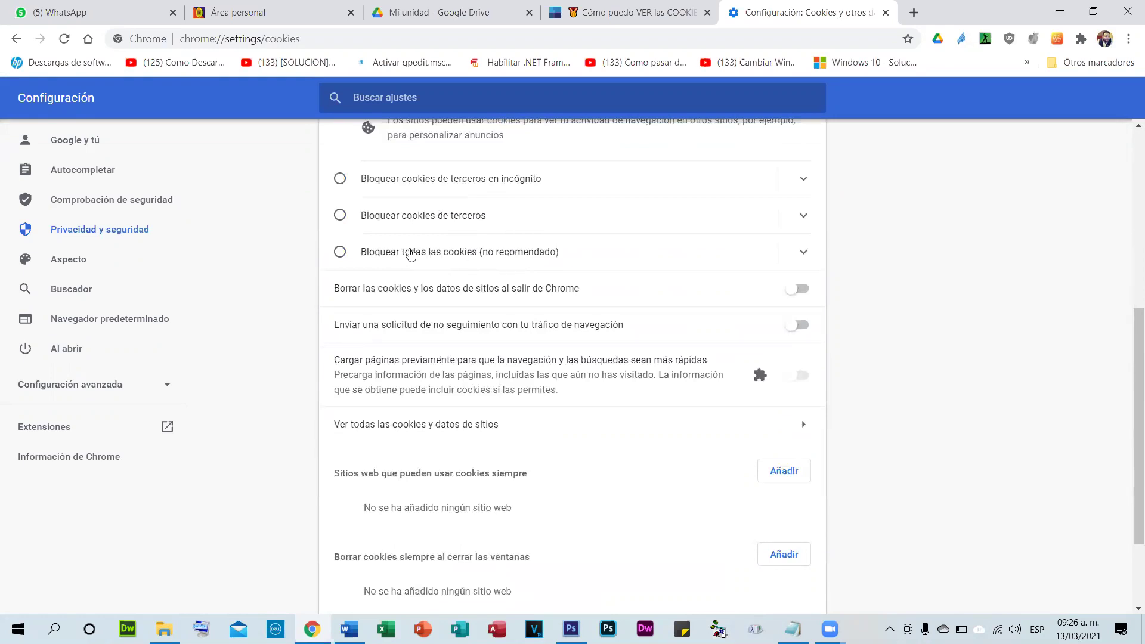
{"action": "scroll", "coordinate": [587, 281], "scroll_direction": "down", "scroll_amount": 2}
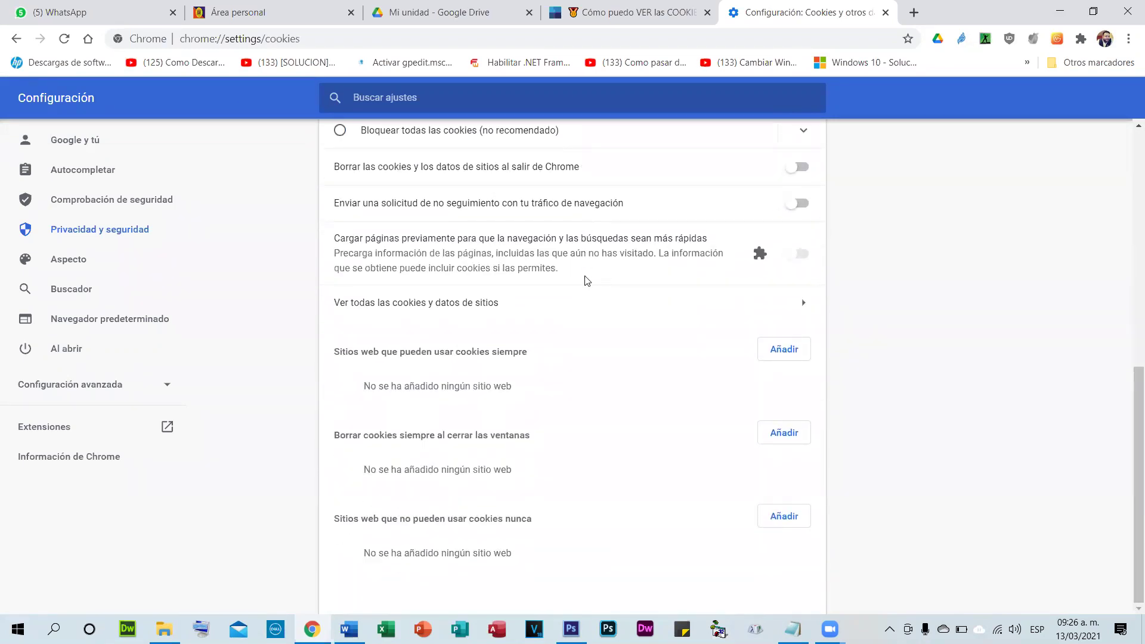
{"action": "scroll", "coordinate": [587, 281], "scroll_direction": "up", "scroll_amount": 1}
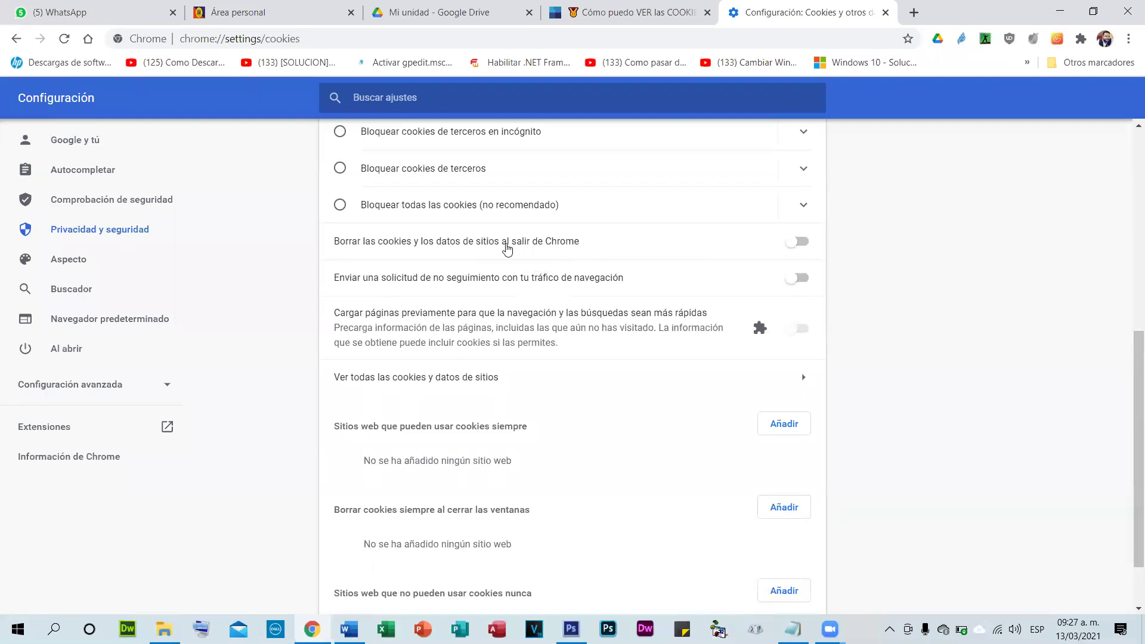
{"action": "scroll", "coordinate": [537, 274], "scroll_direction": "up", "scroll_amount": 4}
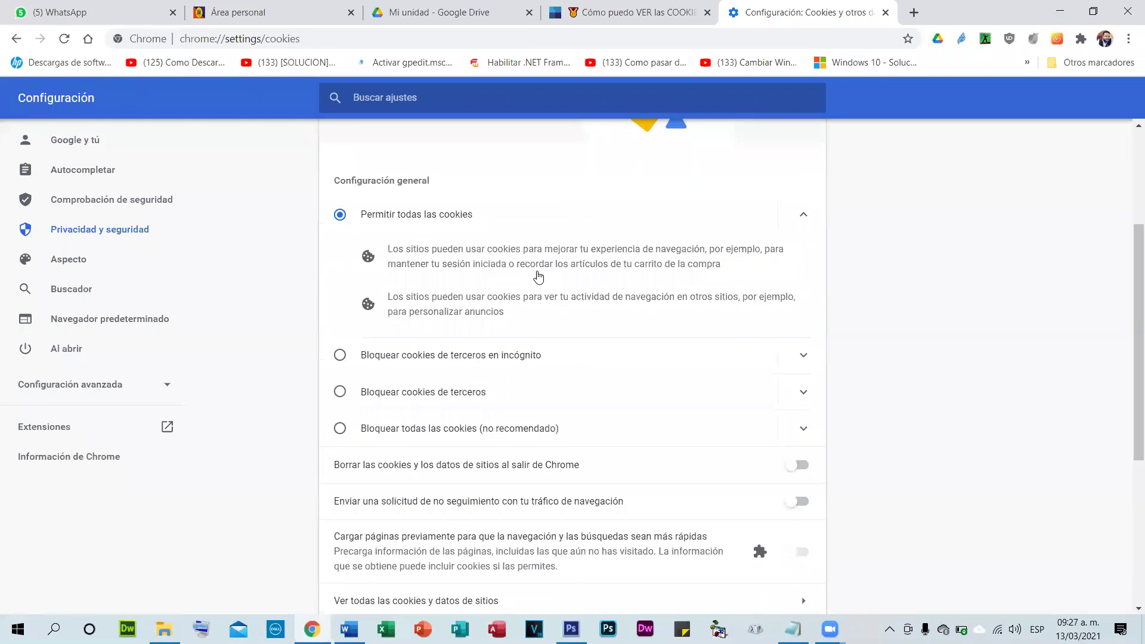
{"action": "scroll", "coordinate": [539, 276], "scroll_direction": "up", "scroll_amount": 2}
{"action": "scroll", "coordinate": [540, 277], "scroll_direction": "up", "scroll_amount": 1}
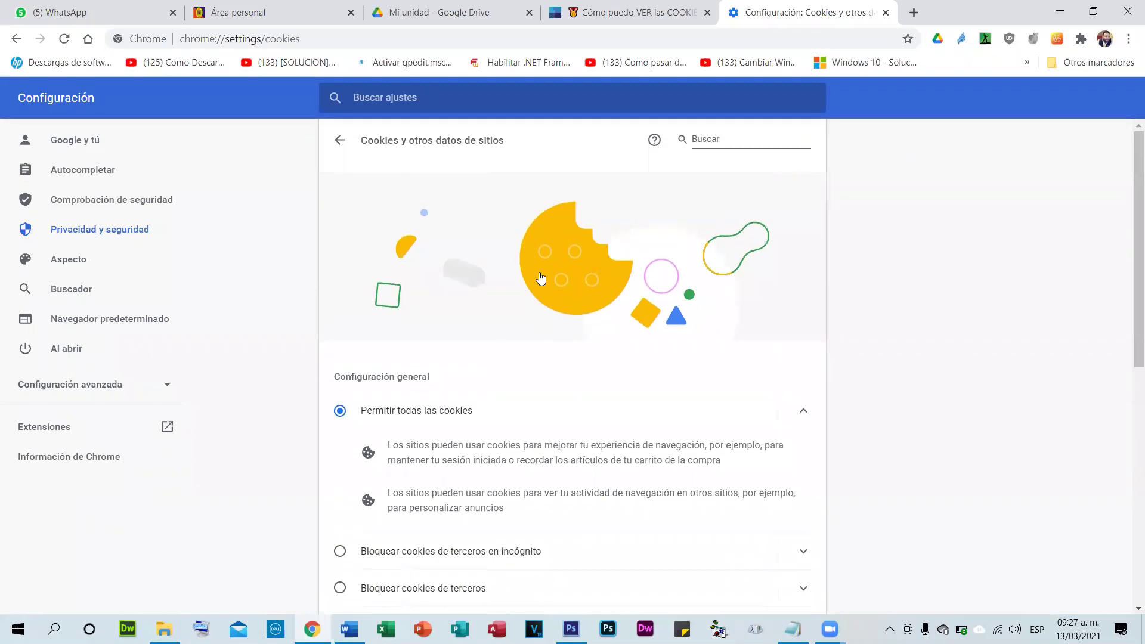
{"action": "scroll", "coordinate": [539, 272], "scroll_direction": "down", "scroll_amount": 8}
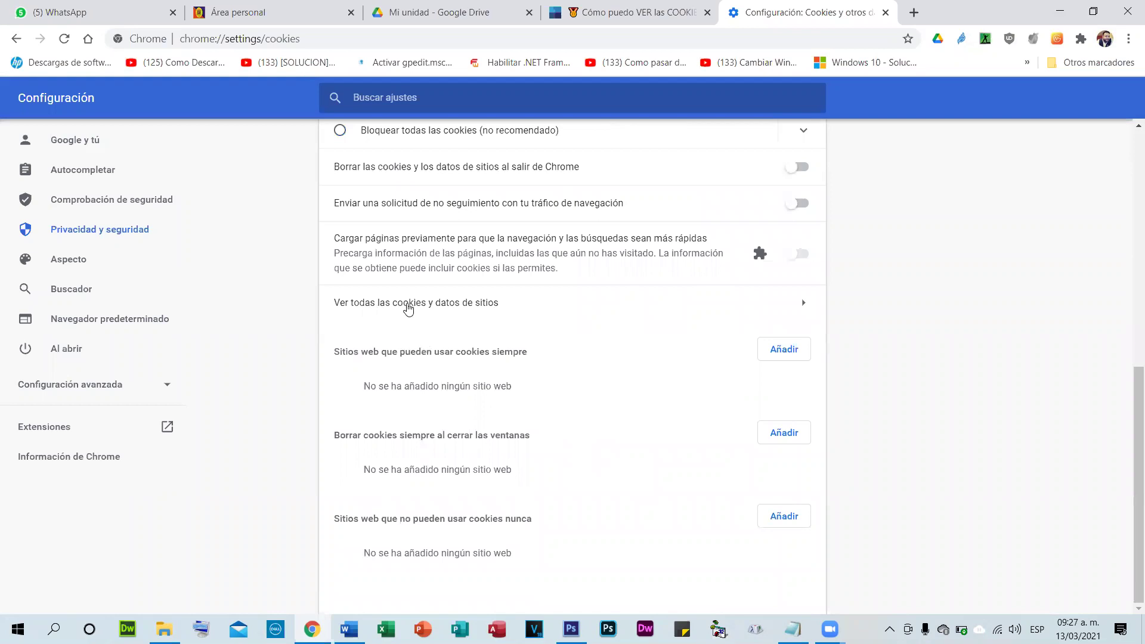
- Open the full list of stored cookies and site data, browse its entries, and return to the start of the list
{"action": "left_click", "coordinate": [487, 304]}
{"action": "scroll", "coordinate": [588, 296], "scroll_direction": "down", "scroll_amount": 15}
{"action": "scroll", "coordinate": [601, 294], "scroll_direction": "down", "scroll_amount": 5}
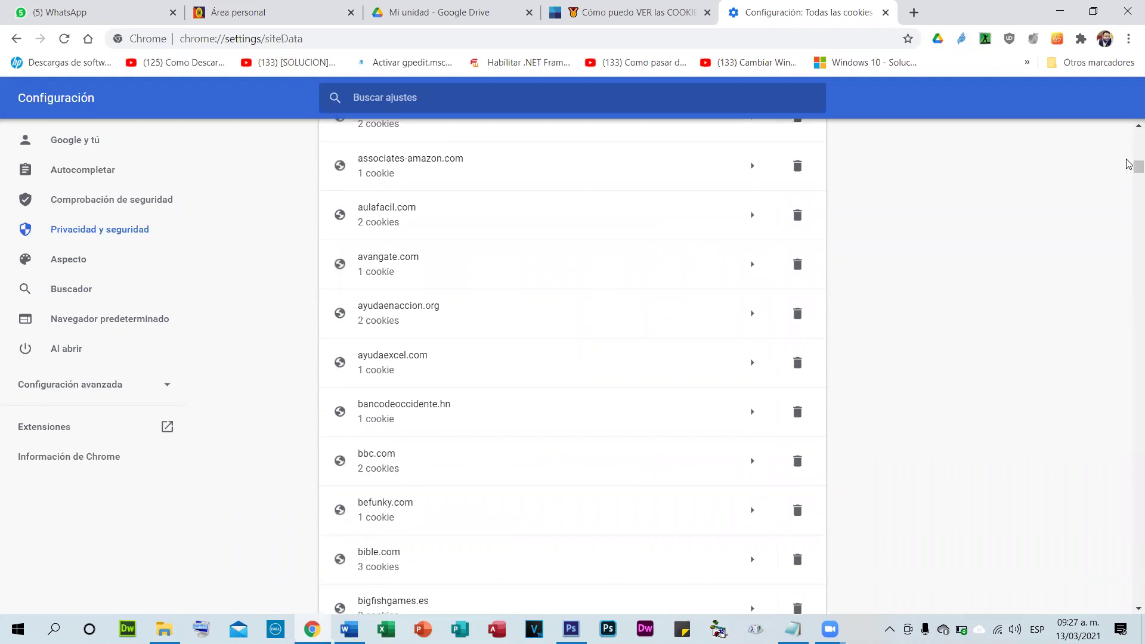
{"action": "left_click_drag", "start_coordinate": [1133, 174], "coordinate": [1129, 307]}
{"action": "left_click_drag", "start_coordinate": [1129, 211], "coordinate": [1130, 138]}
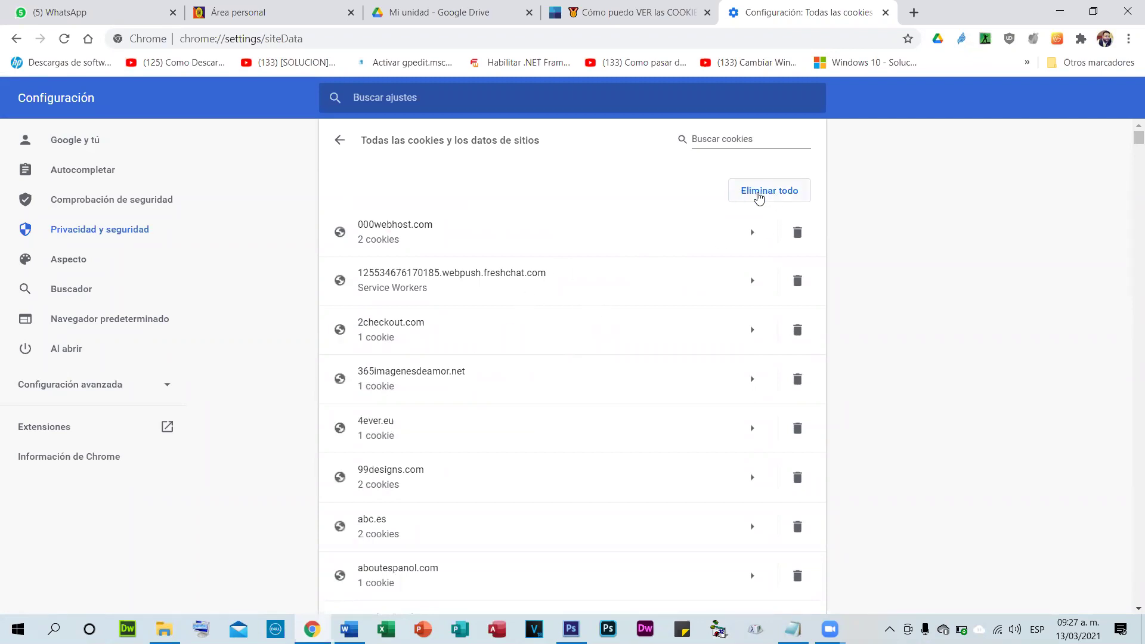
- Delete the stored cookies and data of all listed sites and confirm the removal
{"action": "scroll", "coordinate": [692, 330], "scroll_direction": "down", "scroll_amount": 3}
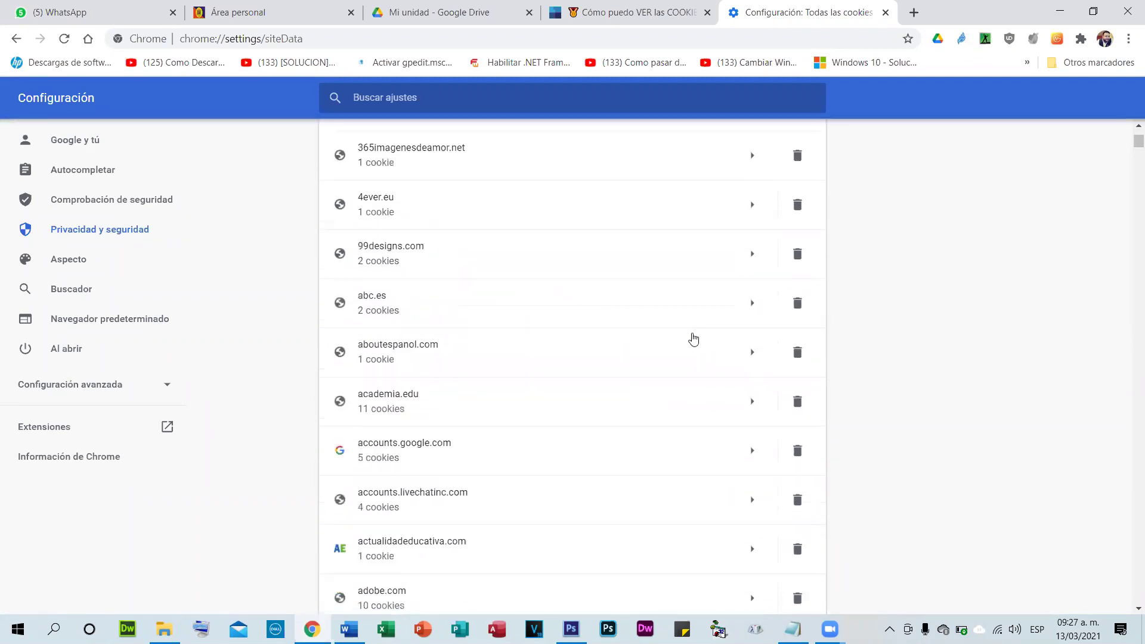
{"action": "scroll", "coordinate": [693, 338], "scroll_direction": "up", "scroll_amount": 3}
{"action": "left_click", "coordinate": [768, 197]}
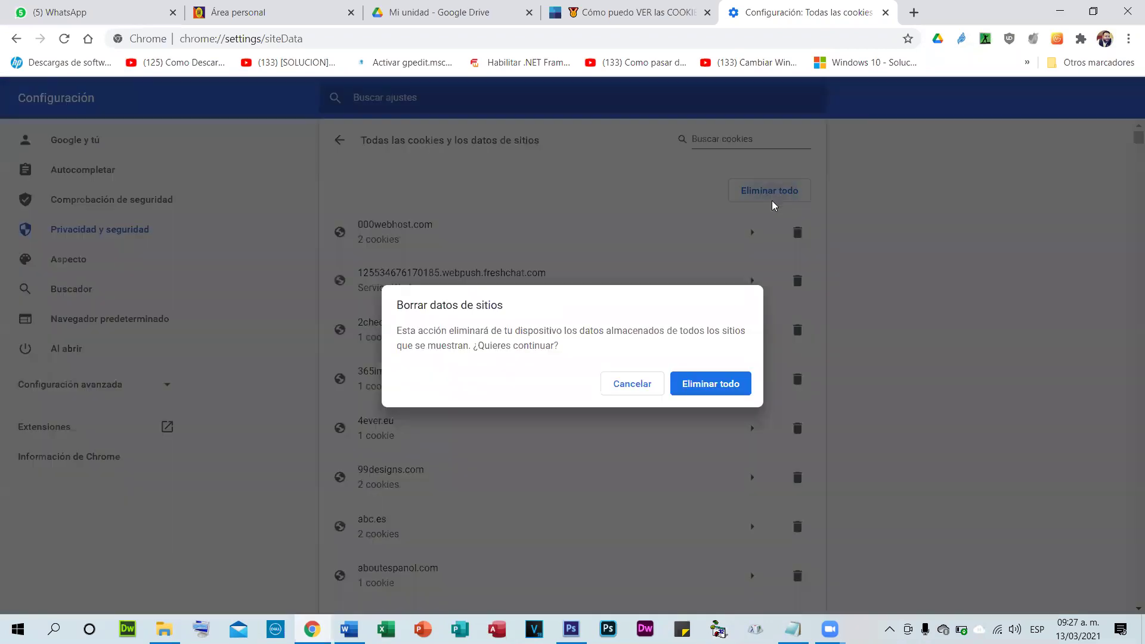
{"action": "left_click", "coordinate": [693, 388]}
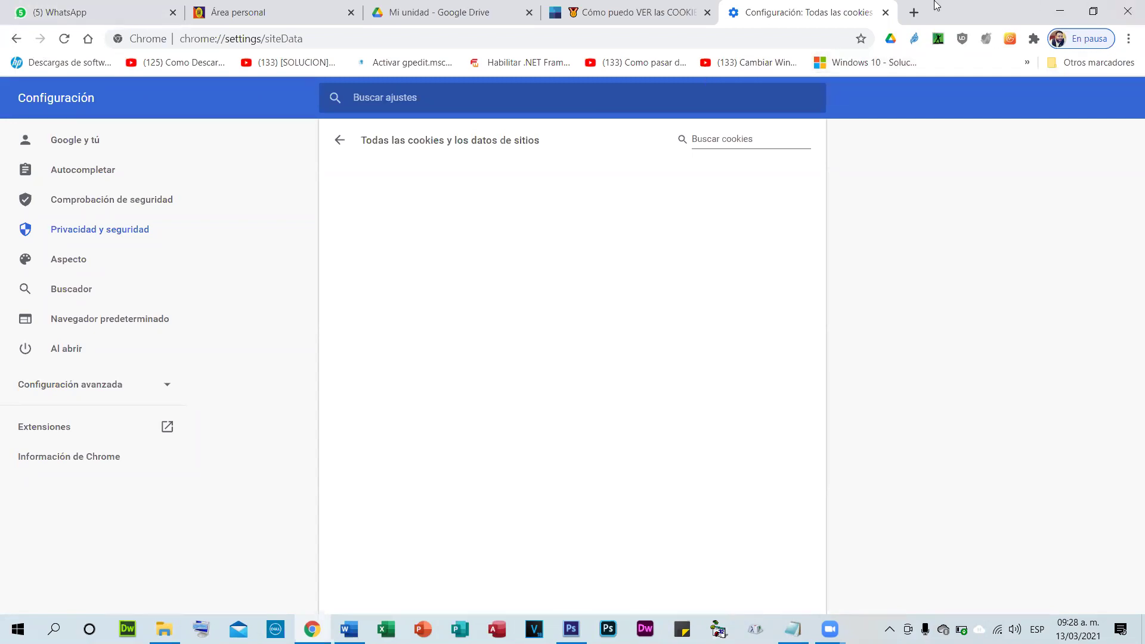
- Close the settings tab and reopen Chrome's Configuración in a new tab at the Privacidad y seguridad section
{"action": "left_click", "coordinate": [886, 12]}
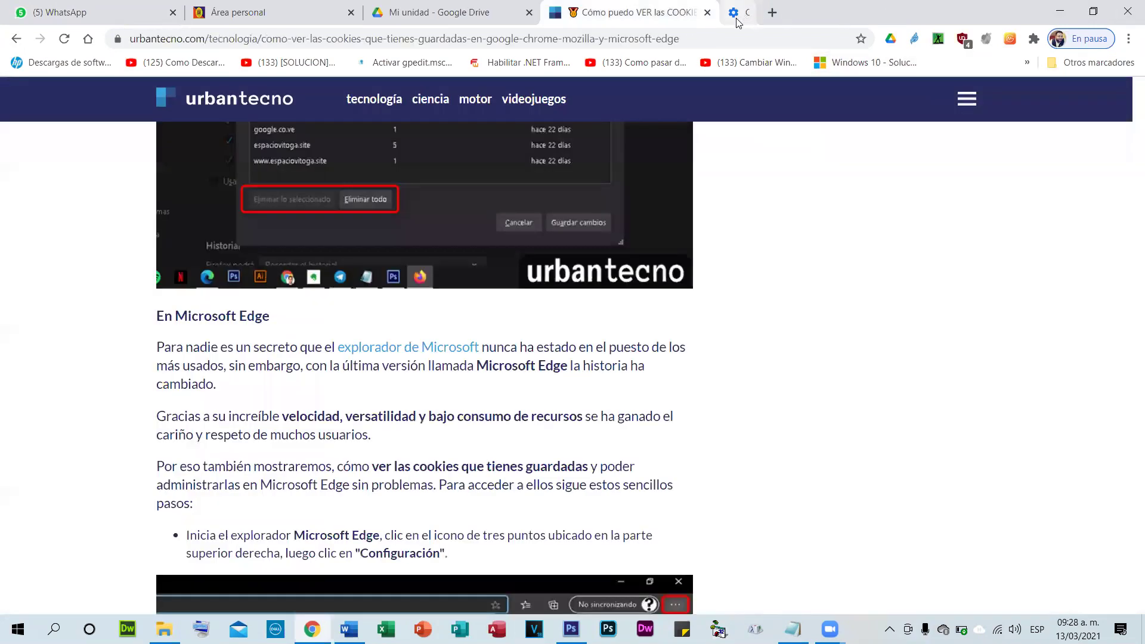
{"action": "key", "text": "ctrl+t"}
{"action": "left_click", "coordinate": [1128, 43]}
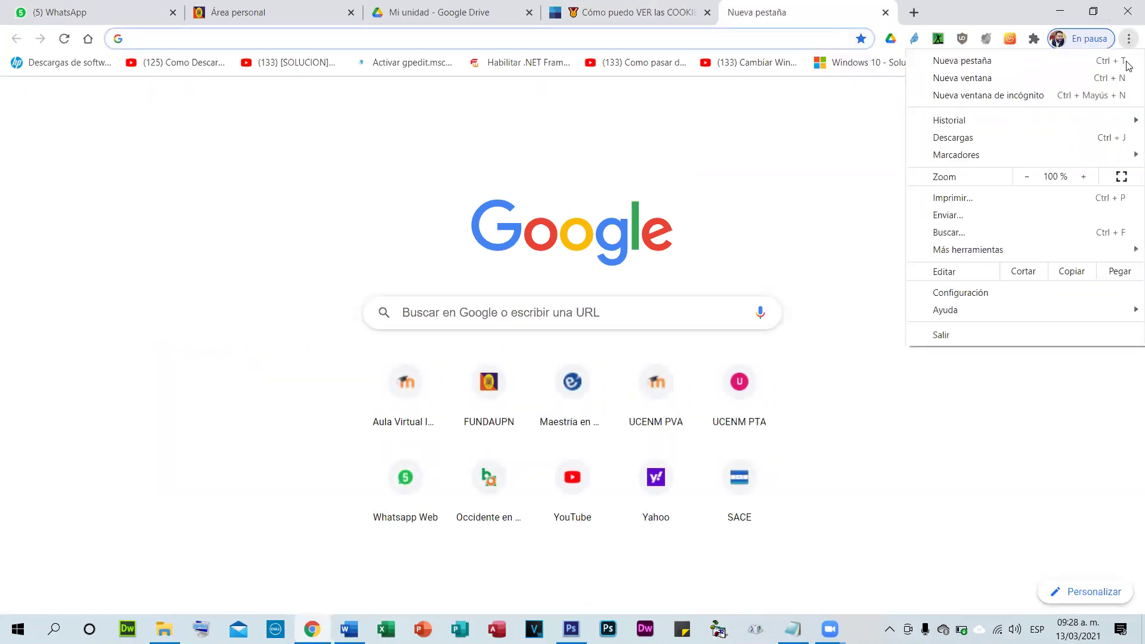
{"action": "left_click", "coordinate": [987, 293]}
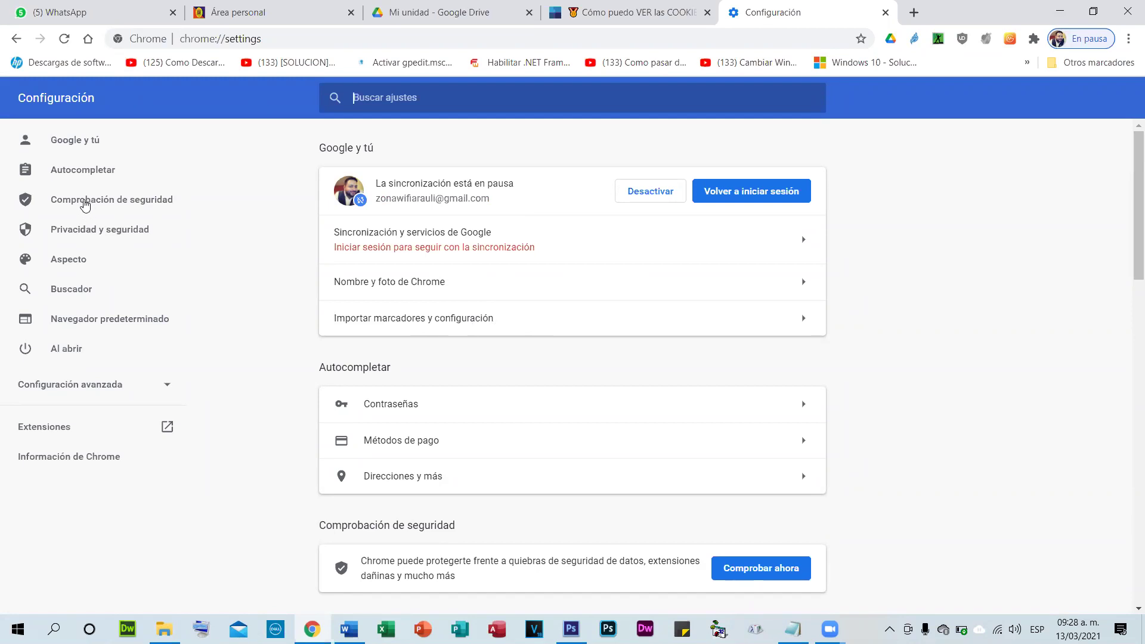
{"action": "left_click", "coordinate": [99, 237]}
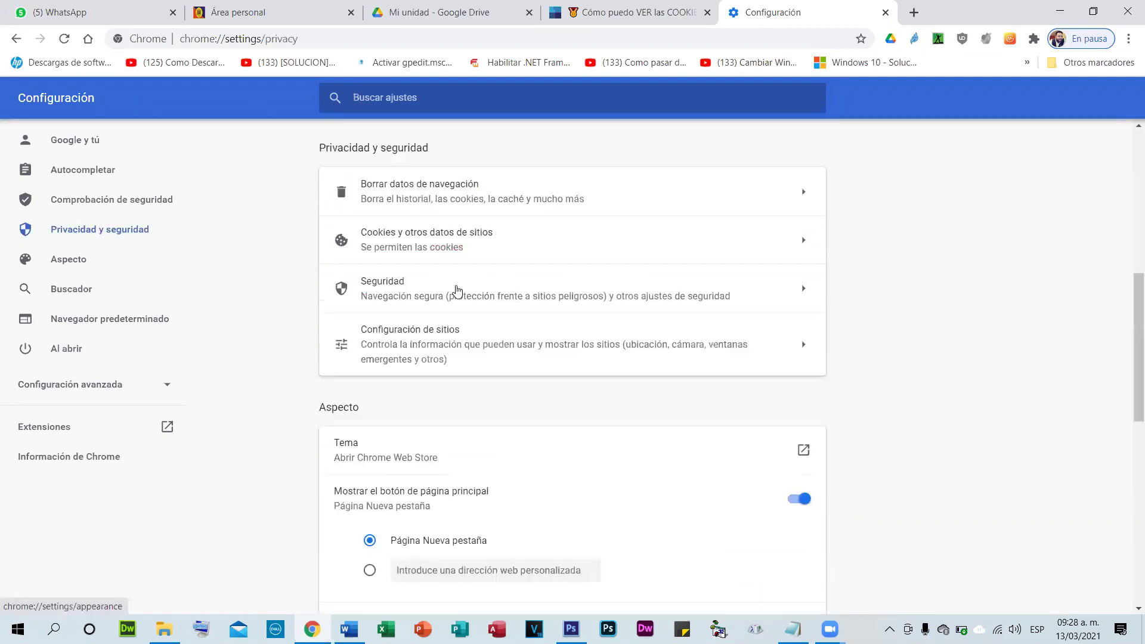
- Look through the settings sections below Privacidad y seguridad, including Aspecto, Buscador and Al abrir, and return to Privacidad y seguridad
{"action": "scroll", "coordinate": [425, 260], "scroll_direction": "down", "scroll_amount": 8}
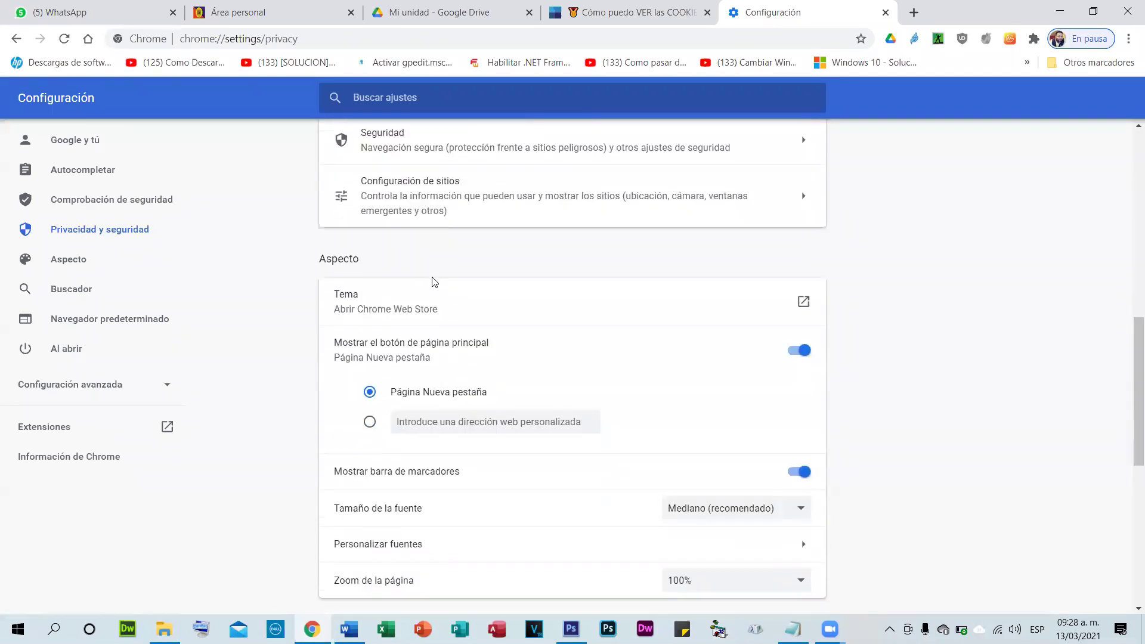
{"action": "scroll", "coordinate": [420, 357], "scroll_direction": "down", "scroll_amount": 3}
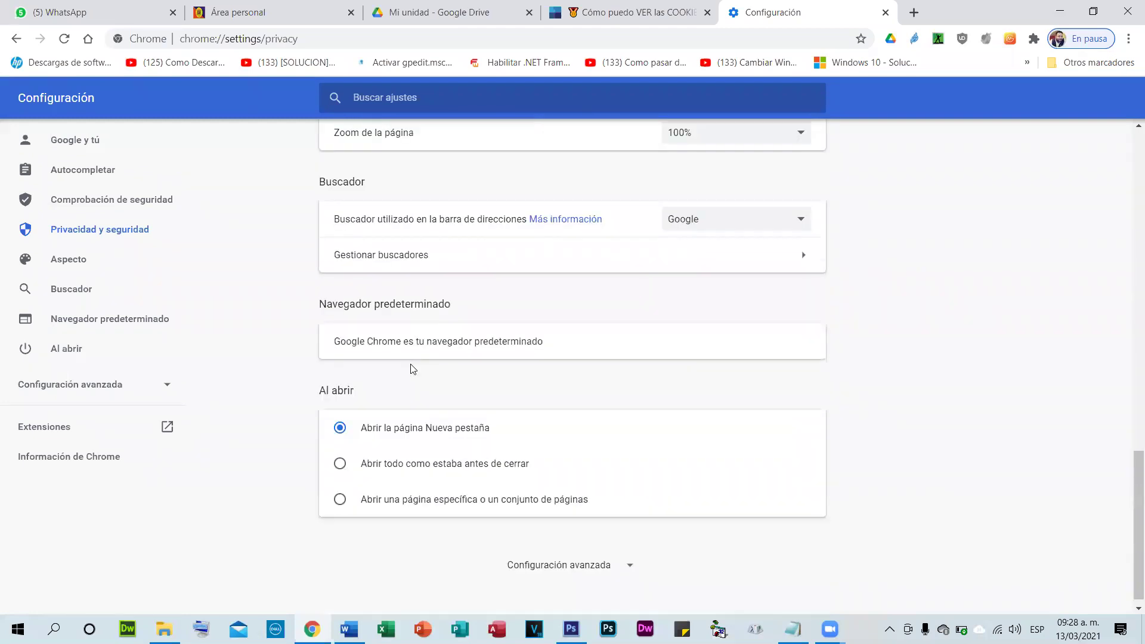
{"action": "scroll", "coordinate": [416, 365], "scroll_direction": "up", "scroll_amount": 1}
{"action": "scroll", "coordinate": [416, 366], "scroll_direction": "down", "scroll_amount": 2}
{"action": "scroll", "coordinate": [412, 358], "scroll_direction": "up", "scroll_amount": 1}
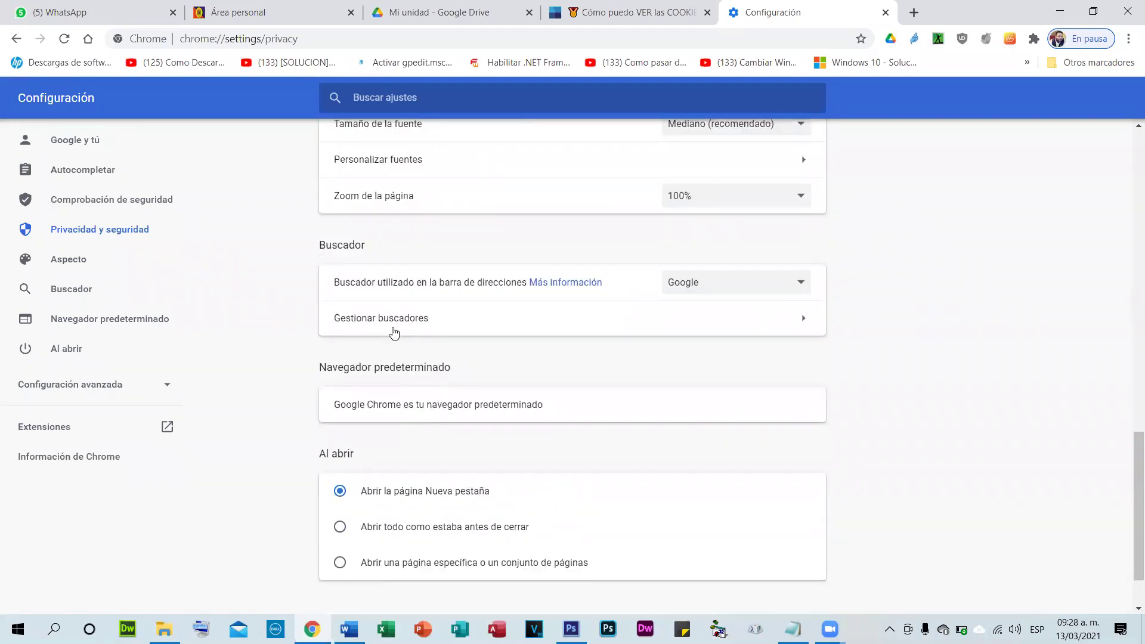
{"action": "scroll", "coordinate": [448, 298], "scroll_direction": "up", "scroll_amount": 1}
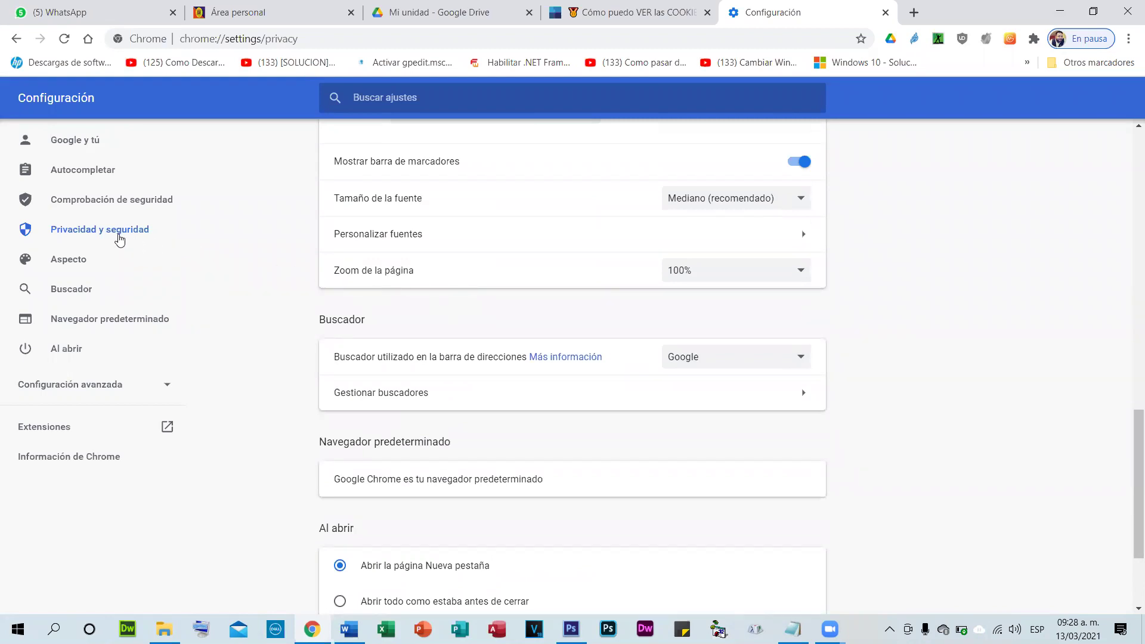
{"action": "left_click", "coordinate": [117, 235]}
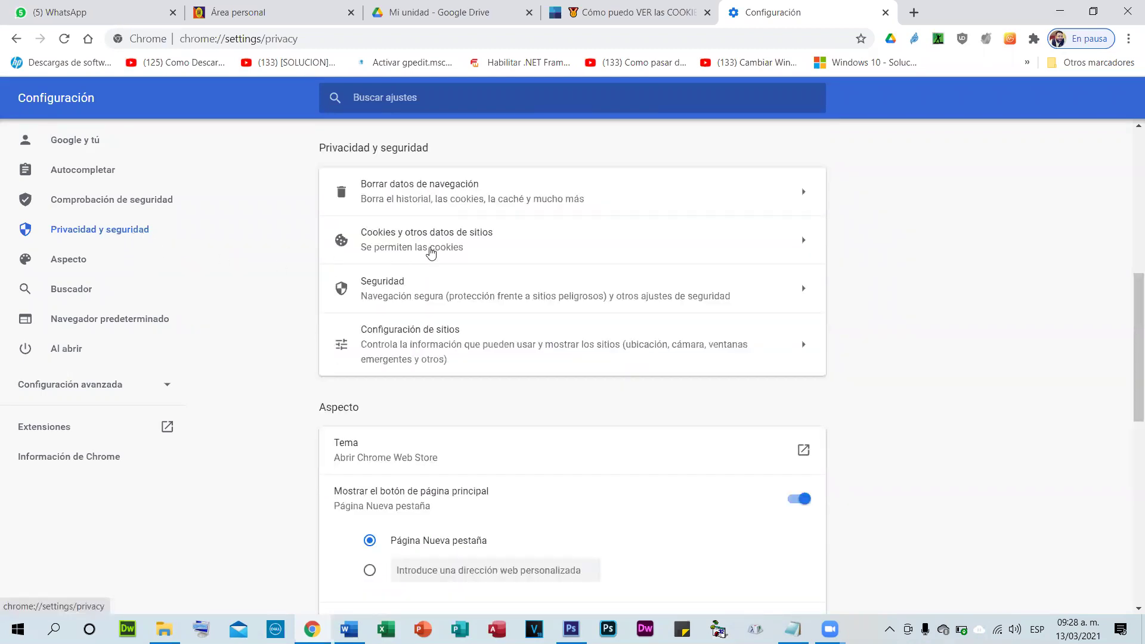
{"action": "scroll", "coordinate": [503, 339], "scroll_direction": "down", "scroll_amount": 1}
{"action": "scroll", "coordinate": [503, 339], "scroll_direction": "down", "scroll_amount": 6}
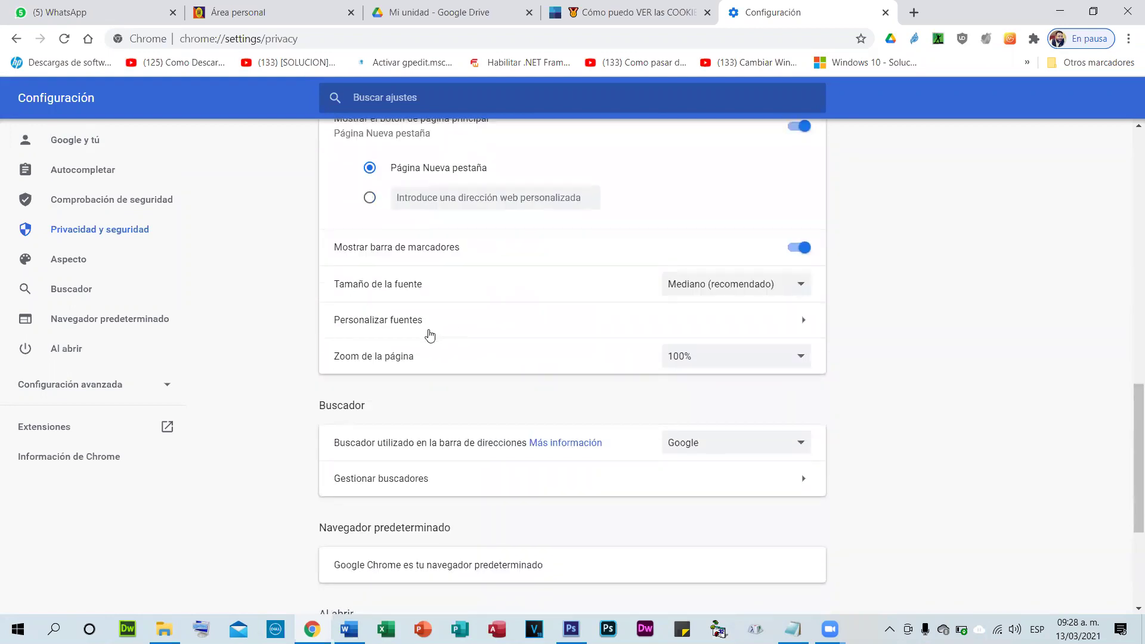
{"action": "scroll", "coordinate": [440, 364], "scroll_direction": "down", "scroll_amount": 1}
{"action": "scroll", "coordinate": [442, 361], "scroll_direction": "up", "scroll_amount": 1}
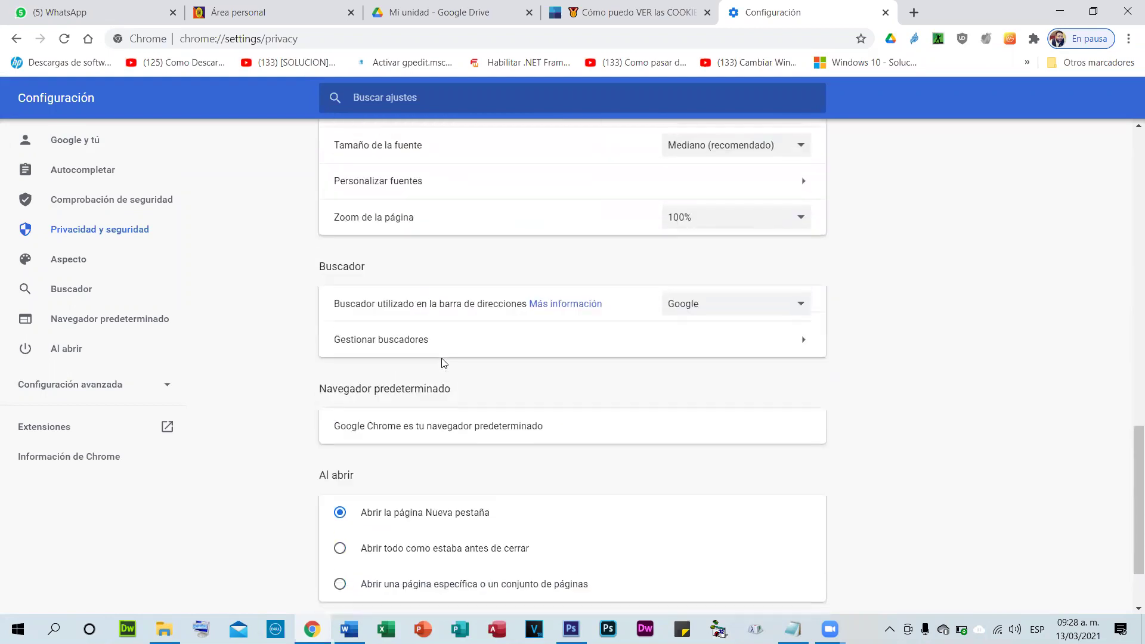
{"action": "scroll", "coordinate": [442, 361], "scroll_direction": "up", "scroll_amount": 2}
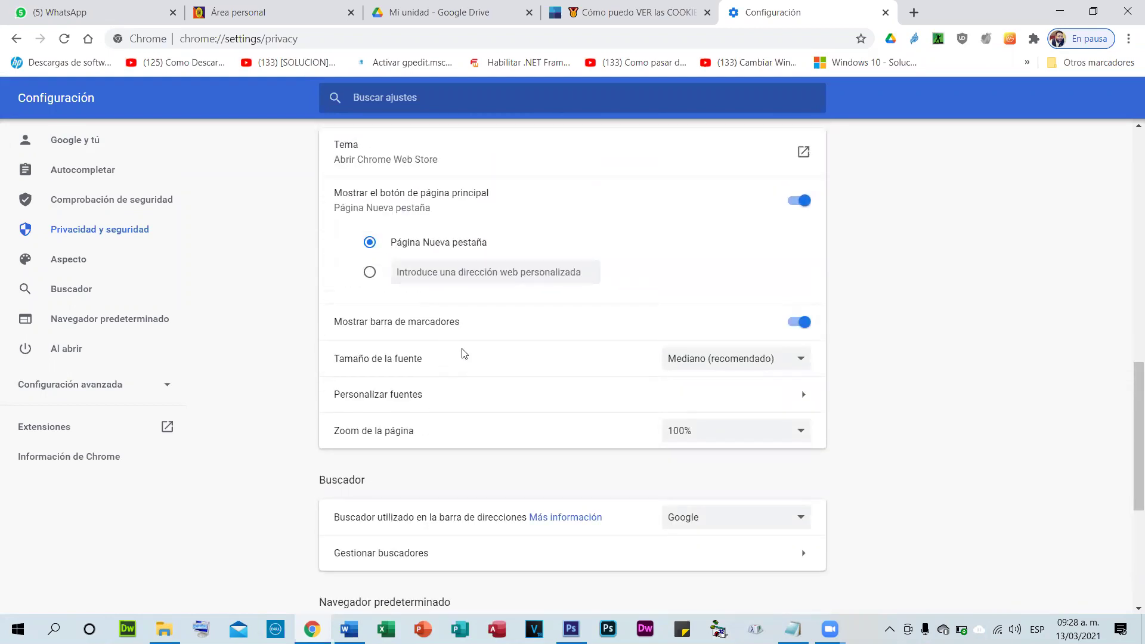
{"action": "scroll", "coordinate": [464, 354], "scroll_direction": "up", "scroll_amount": 2}
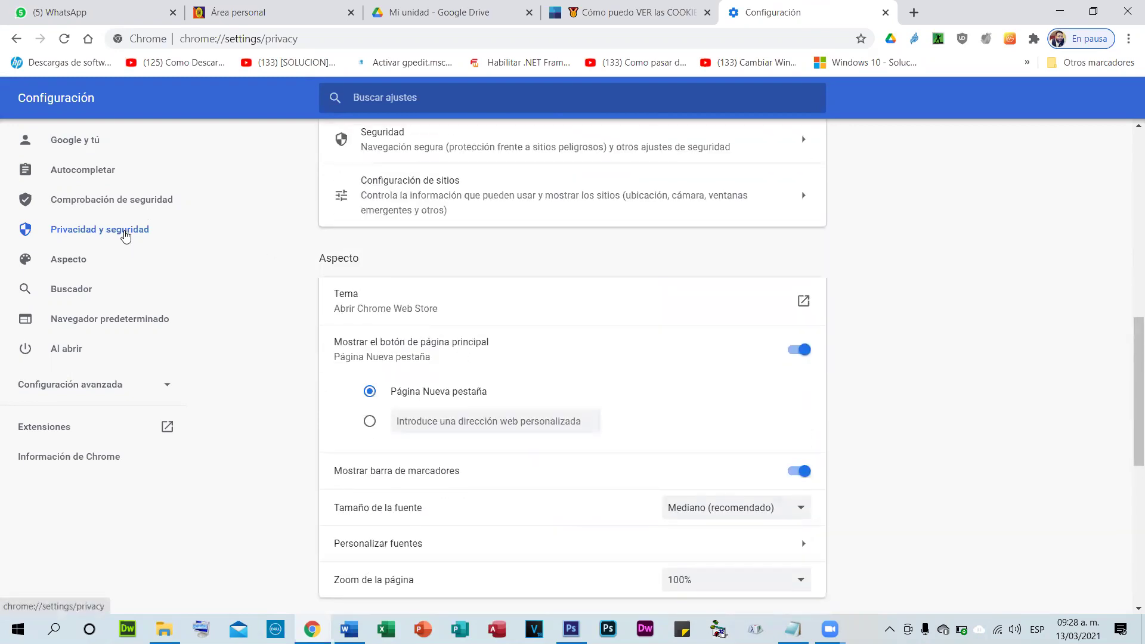
{"action": "left_click", "coordinate": [125, 233]}
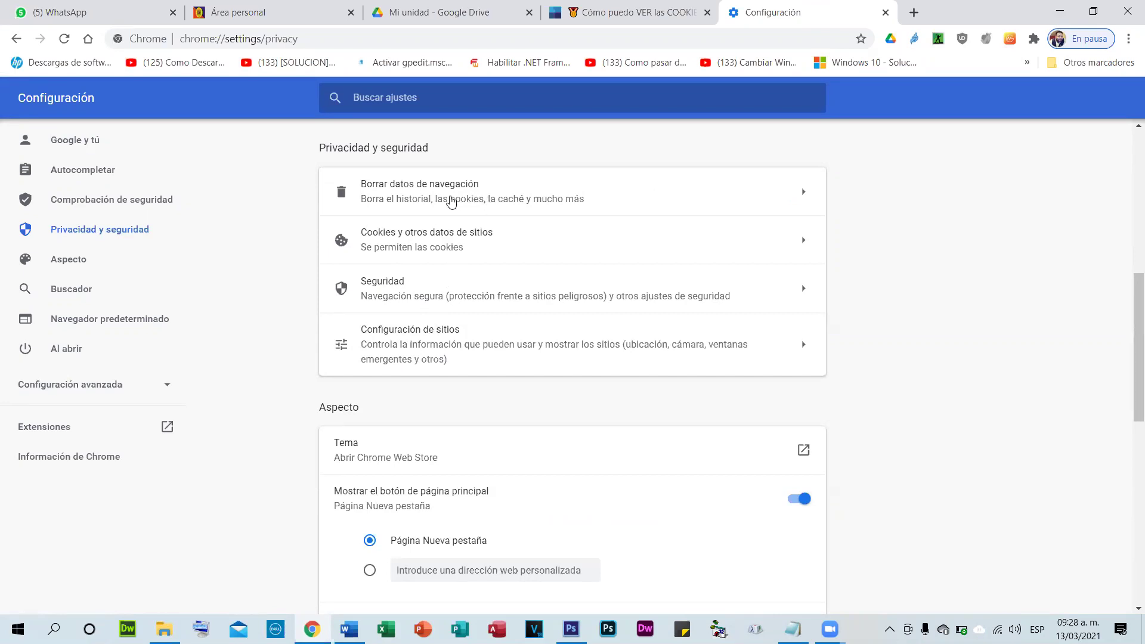
- Open Cookies y otros datos de sitios and display the full list of stored cookies and site data
{"action": "left_click", "coordinate": [432, 241]}
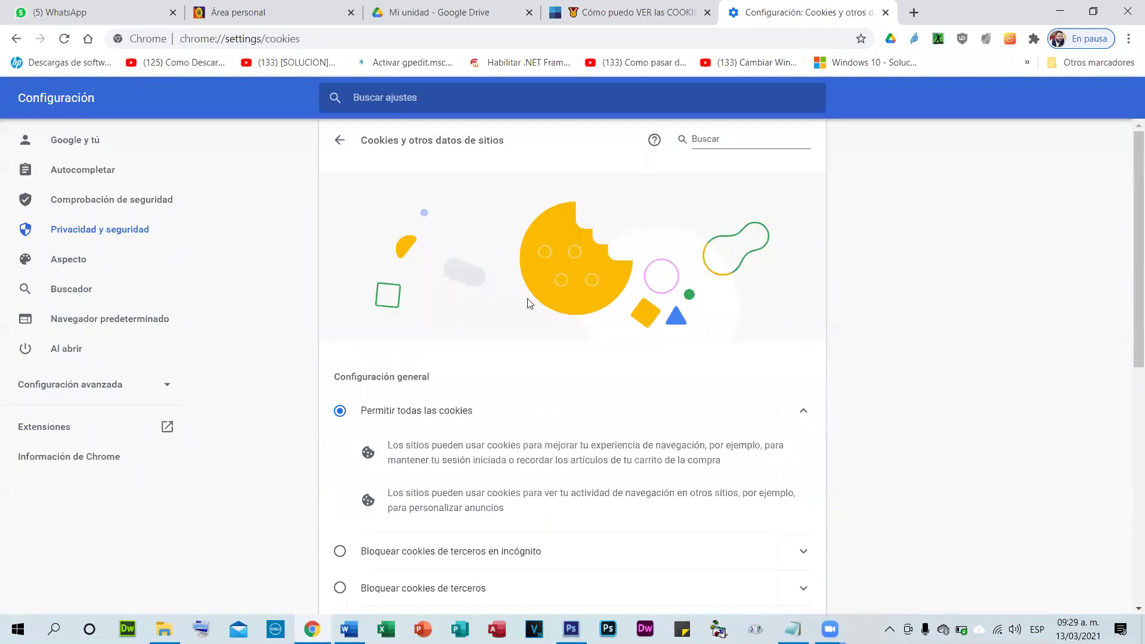
{"action": "scroll", "coordinate": [583, 346], "scroll_direction": "down", "scroll_amount": 8}
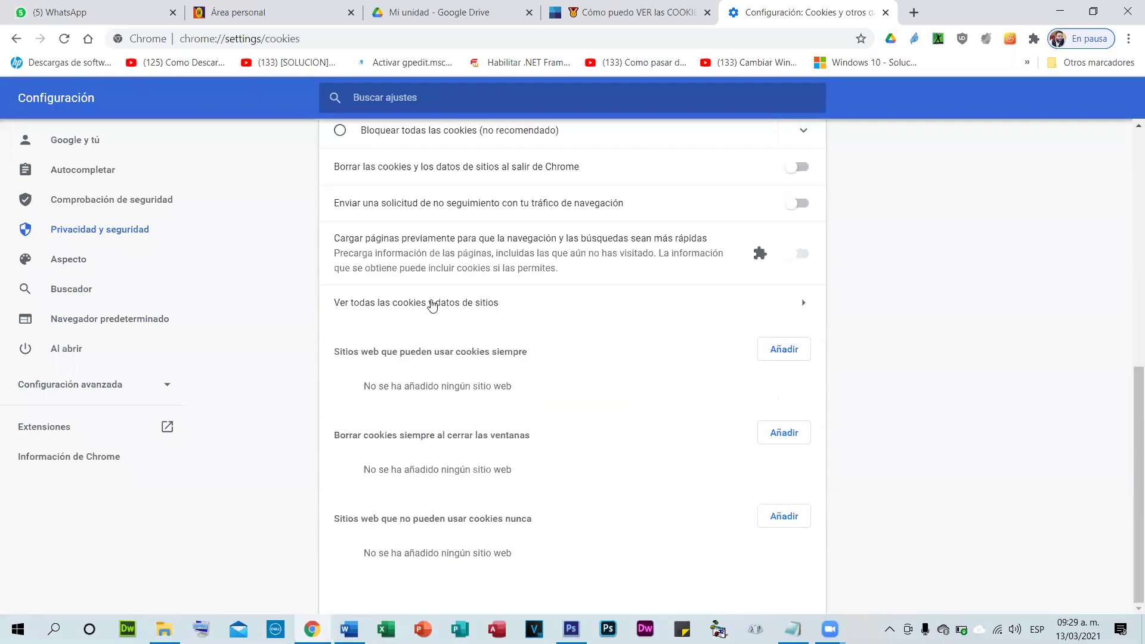
{"action": "left_click", "coordinate": [458, 312]}
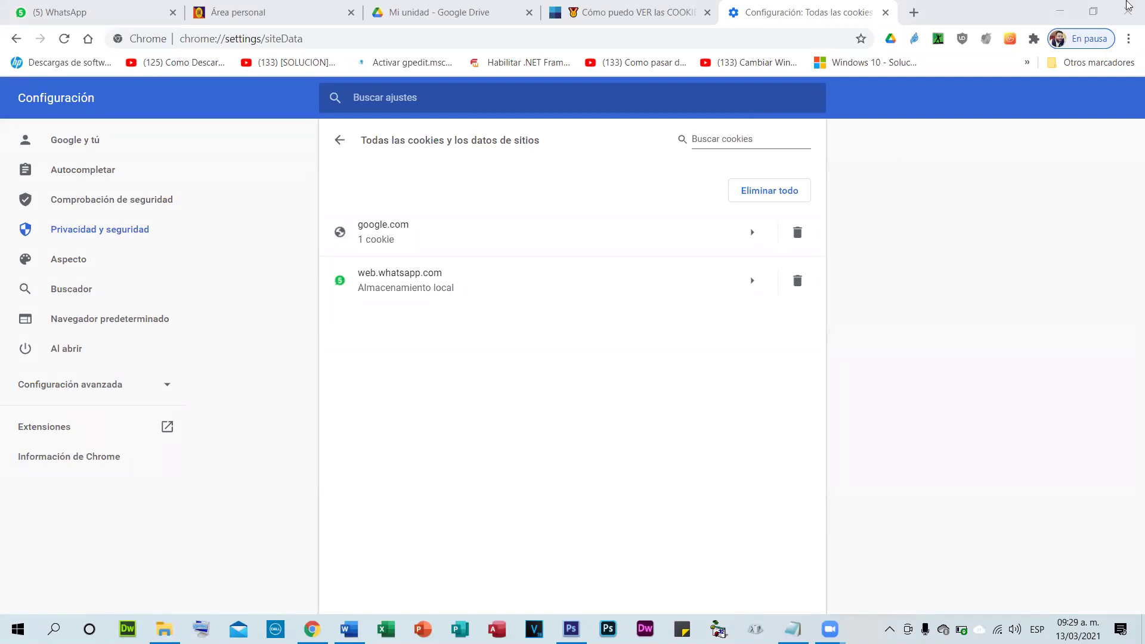
- Minimize the browser window to show the desktop, and bring the browser window back
{"action": "left_click", "coordinate": [1060, 11]}
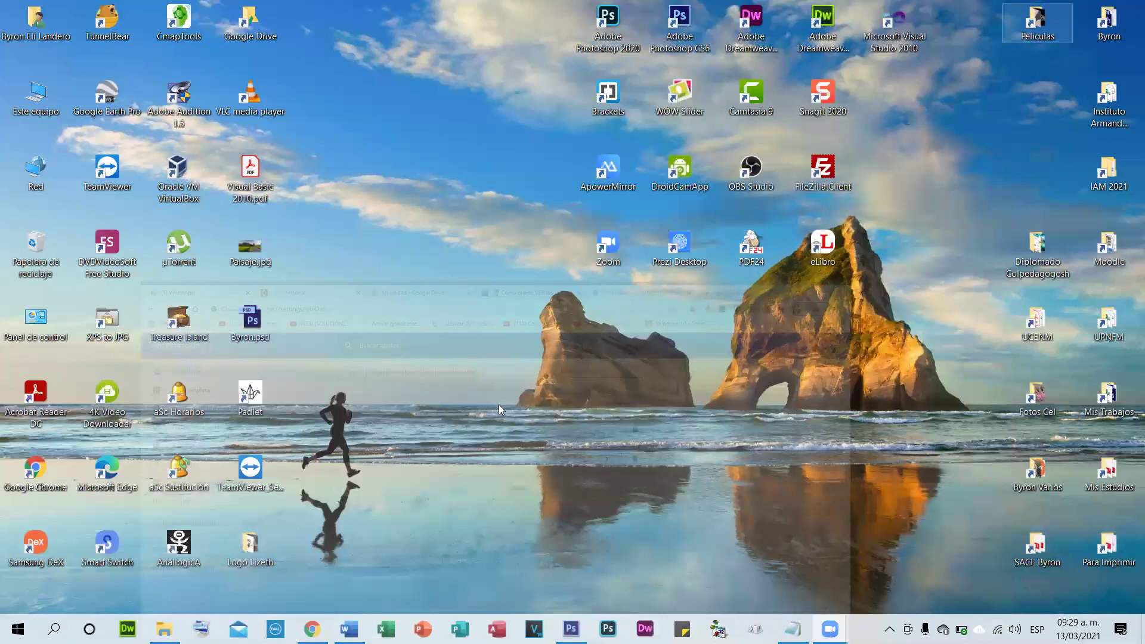
{"action": "left_click", "coordinate": [479, 410]}
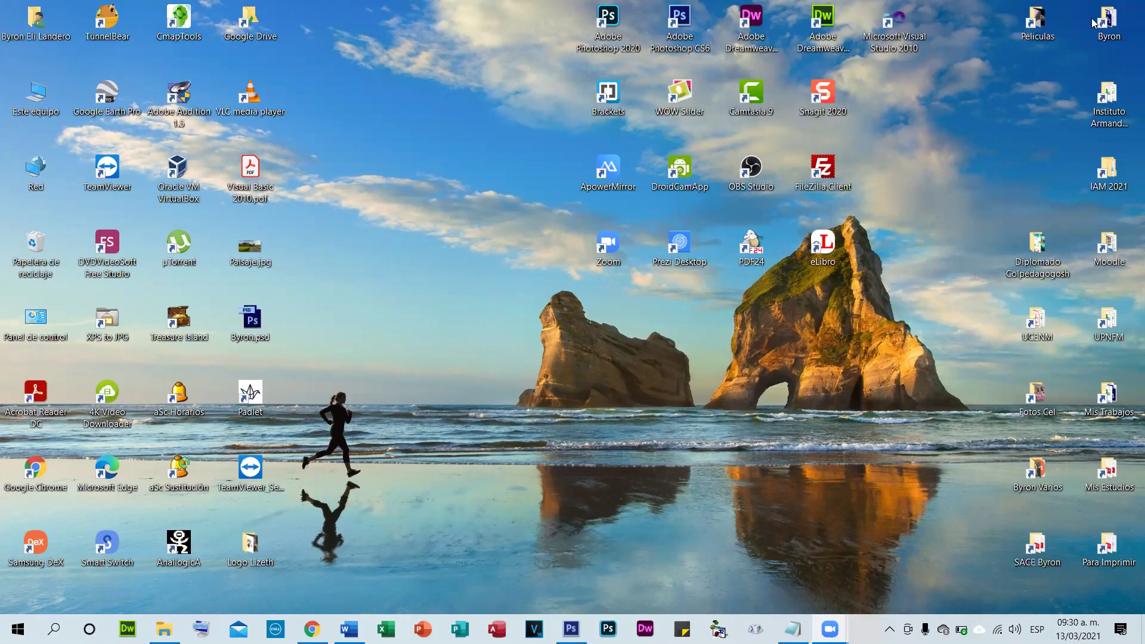
{"action": "key", "text": "super+d"}
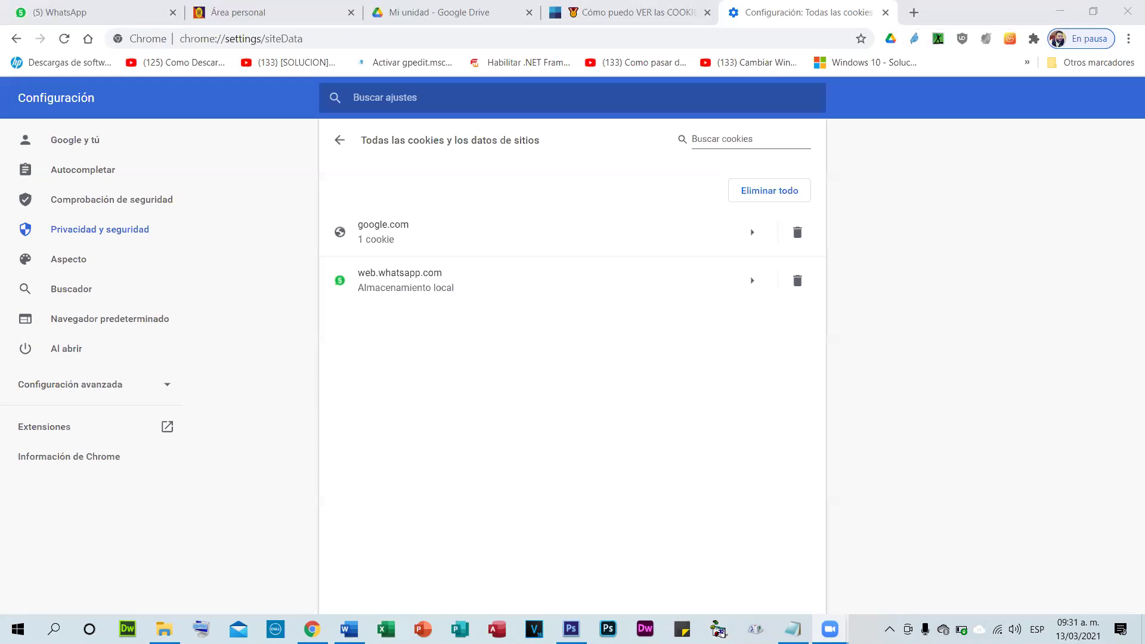
- Reopen Configuración and view all stored cookies and site data through the Privacidad y seguridad section
{"action": "left_click", "coordinate": [1128, 38]}
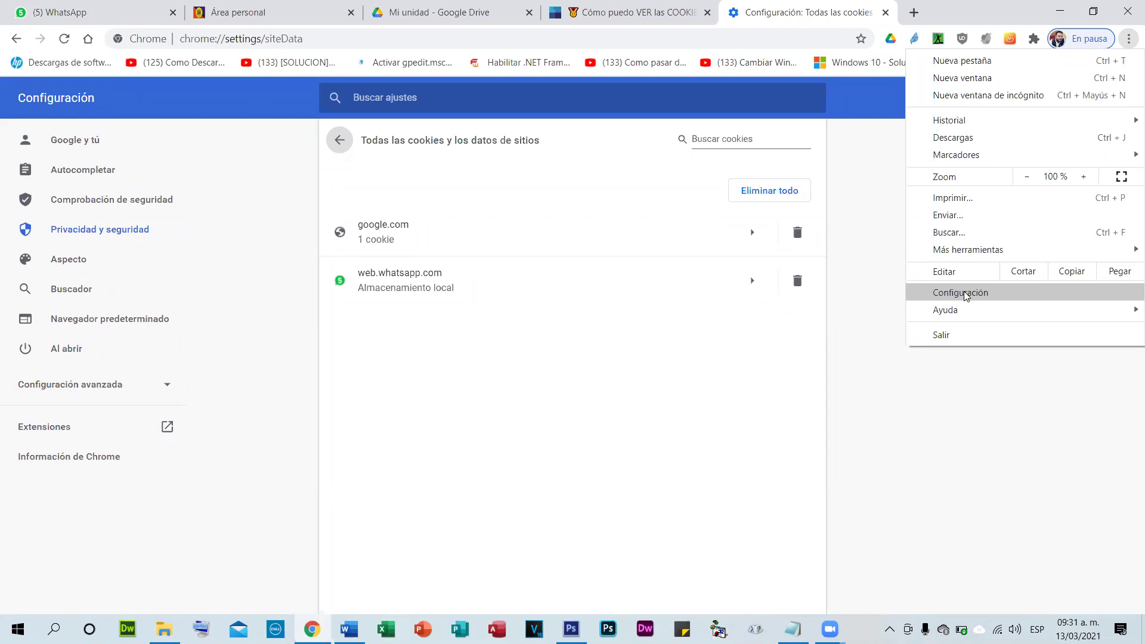
{"action": "left_click", "coordinate": [964, 292]}
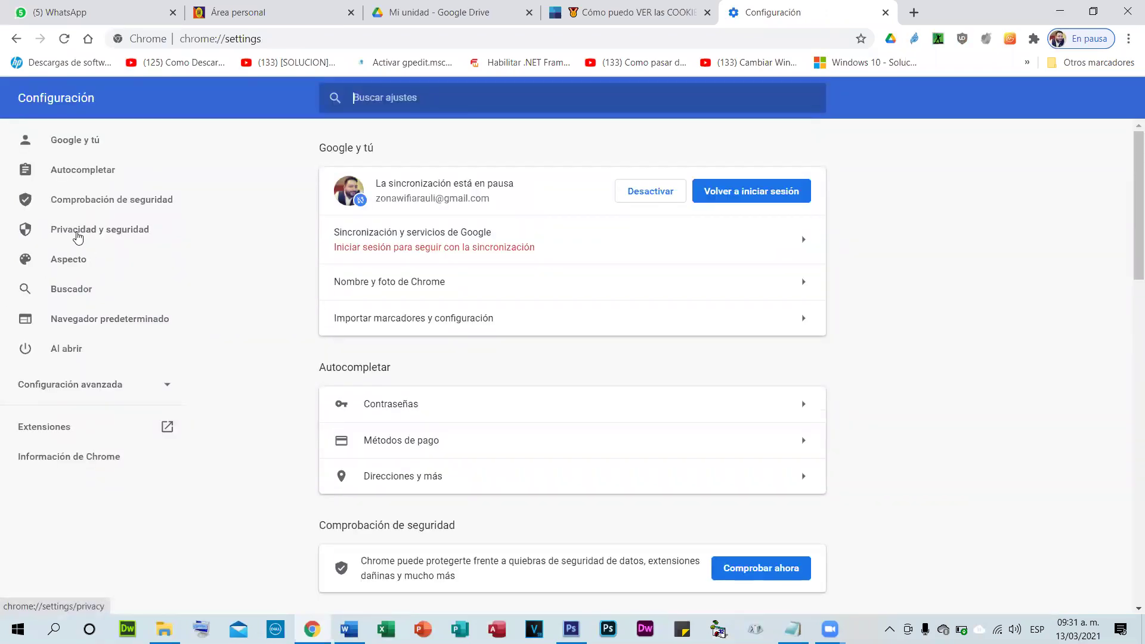
{"action": "left_click", "coordinate": [78, 238]}
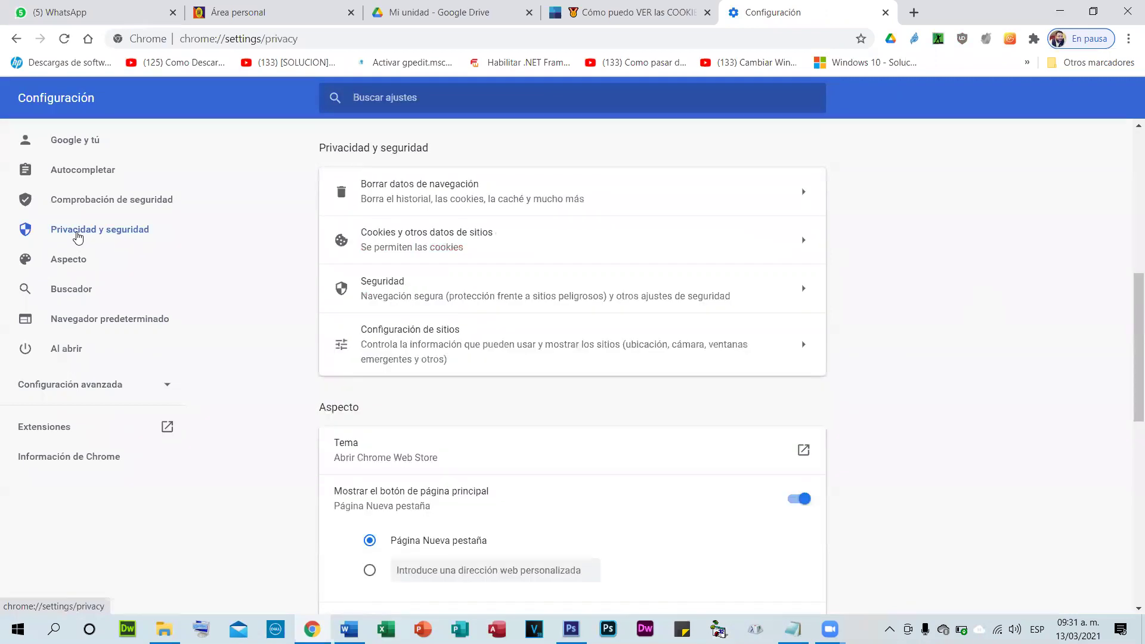
{"action": "left_click", "coordinate": [398, 237]}
{"action": "scroll", "coordinate": [504, 332], "scroll_direction": "down", "scroll_amount": 6}
{"action": "scroll", "coordinate": [515, 361], "scroll_direction": "down", "scroll_amount": 2}
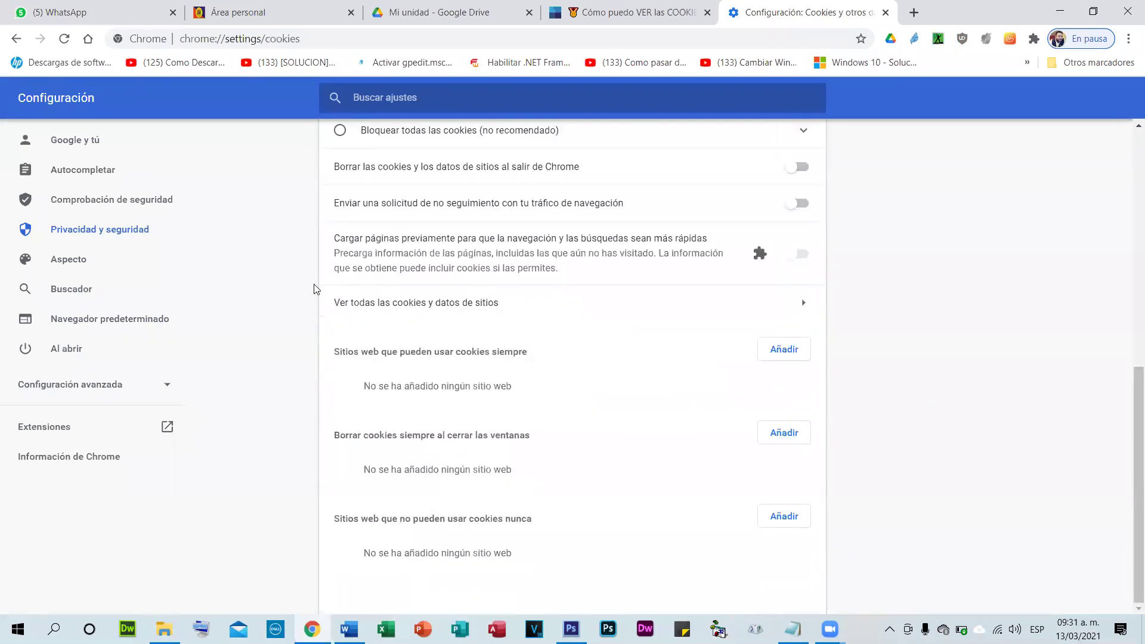
{"action": "left_click", "coordinate": [475, 304]}
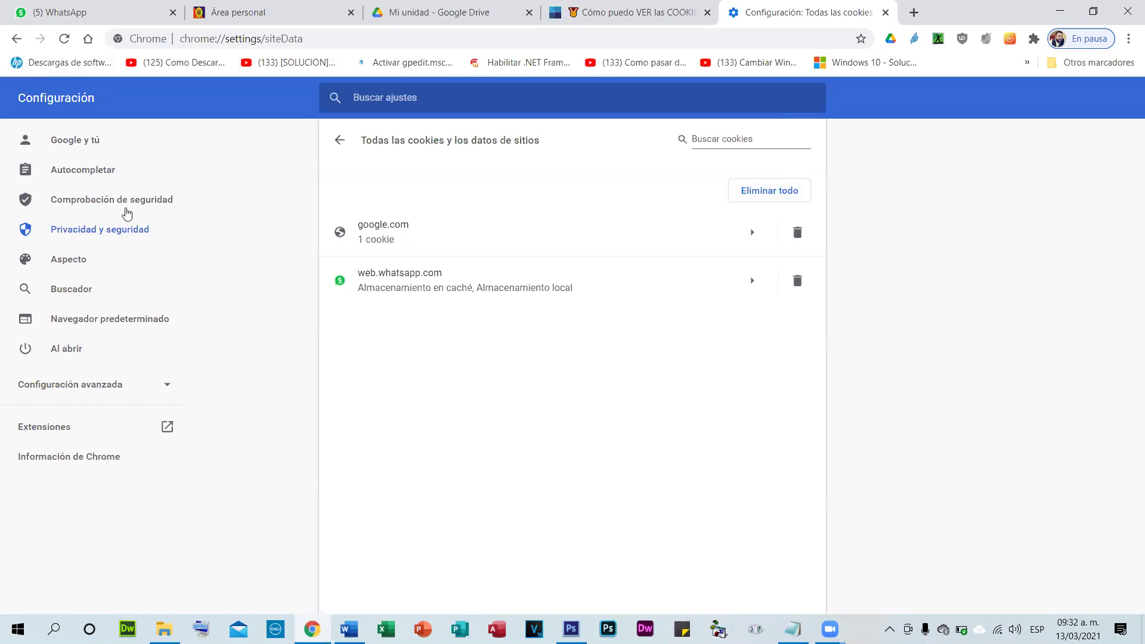
- Repeat the route from Privacidad y seguridad through Cookies y otros datos de sitios to the full cookie list twice
{"action": "left_click", "coordinate": [131, 234]}
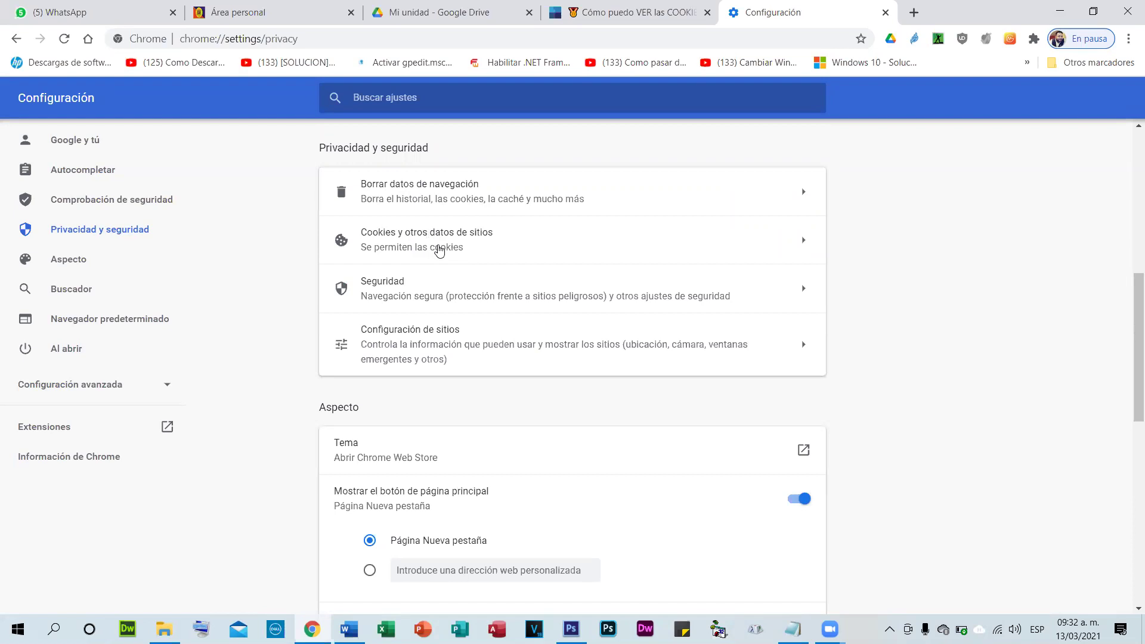
{"action": "left_click", "coordinate": [440, 250]}
{"action": "scroll", "coordinate": [568, 346], "scroll_direction": "down", "scroll_amount": 3}
{"action": "scroll", "coordinate": [569, 351], "scroll_direction": "down", "scroll_amount": 5}
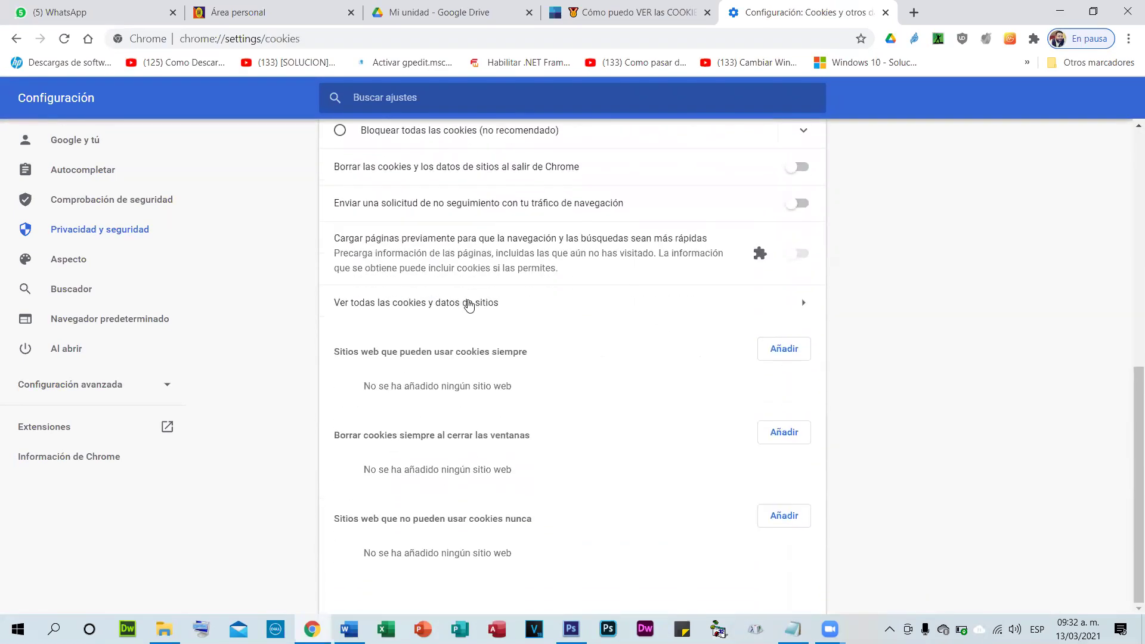
{"action": "left_click", "coordinate": [453, 305]}
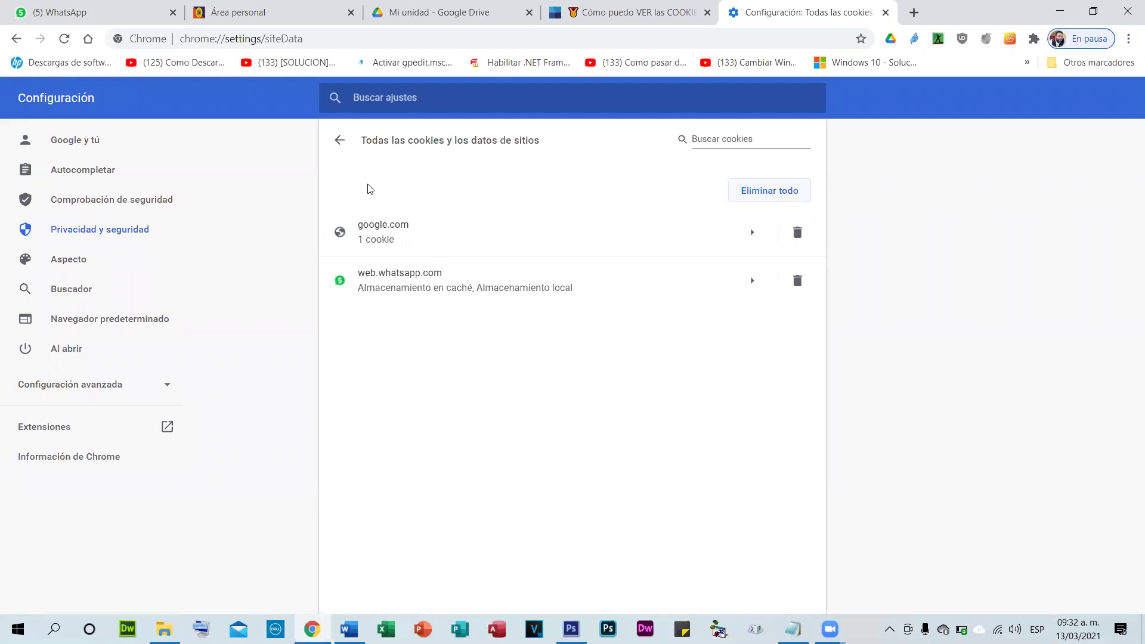
{"action": "left_click", "coordinate": [100, 230]}
{"action": "left_click", "coordinate": [463, 248]}
{"action": "scroll", "coordinate": [510, 479], "scroll_direction": "down", "scroll_amount": 3}
{"action": "scroll", "coordinate": [514, 481], "scroll_direction": "down", "scroll_amount": 3}
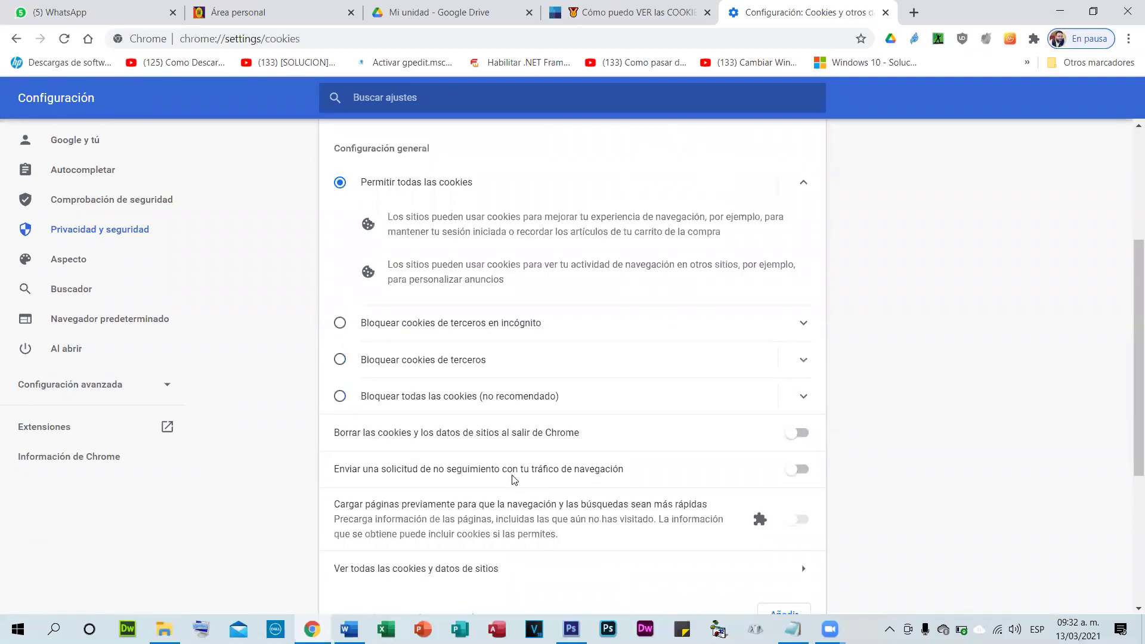
{"action": "left_click", "coordinate": [467, 499]}
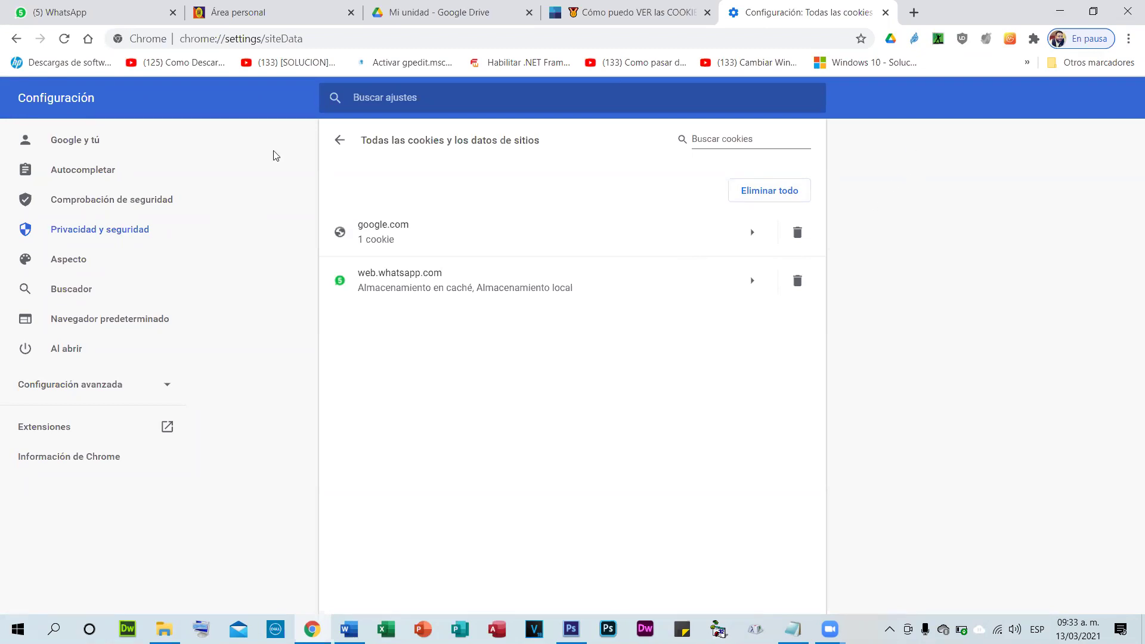
- Start again from Configuración and go through Privacidad y seguridad and Cookies y otros datos de sitios to the list of all cookies
{"action": "left_click", "coordinate": [1129, 38]}
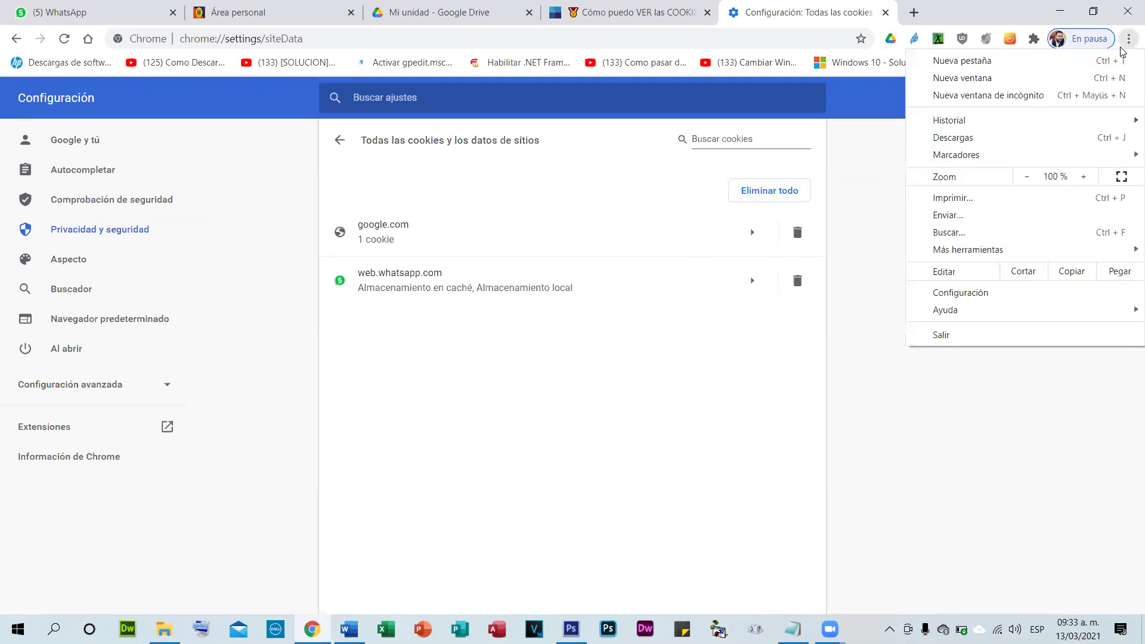
{"action": "left_click", "coordinate": [947, 297]}
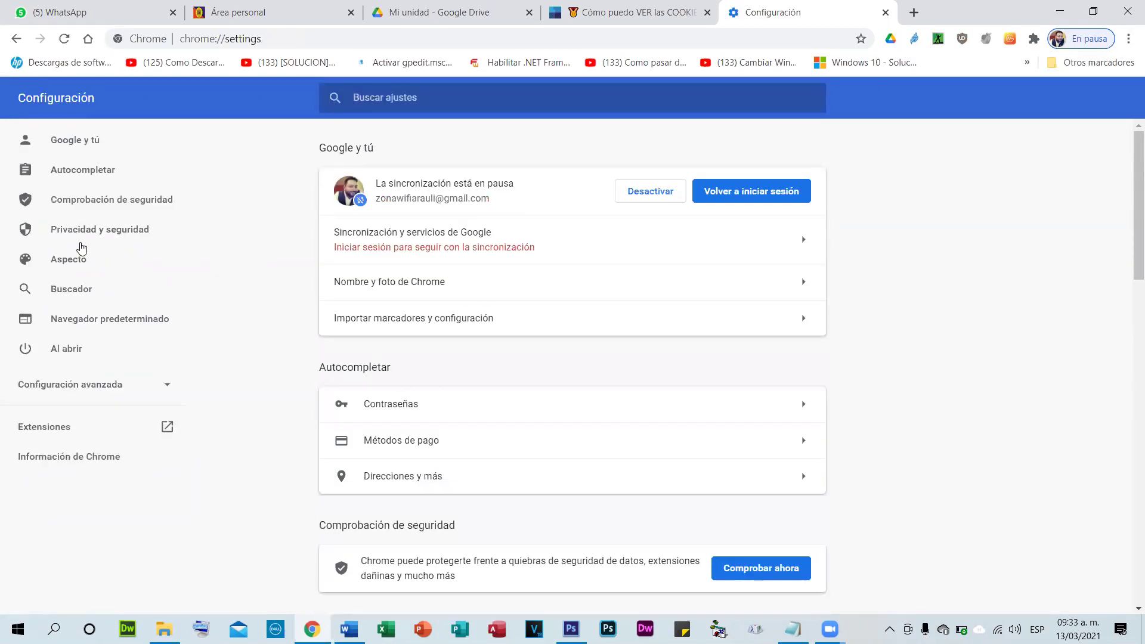
{"action": "left_click", "coordinate": [76, 234]}
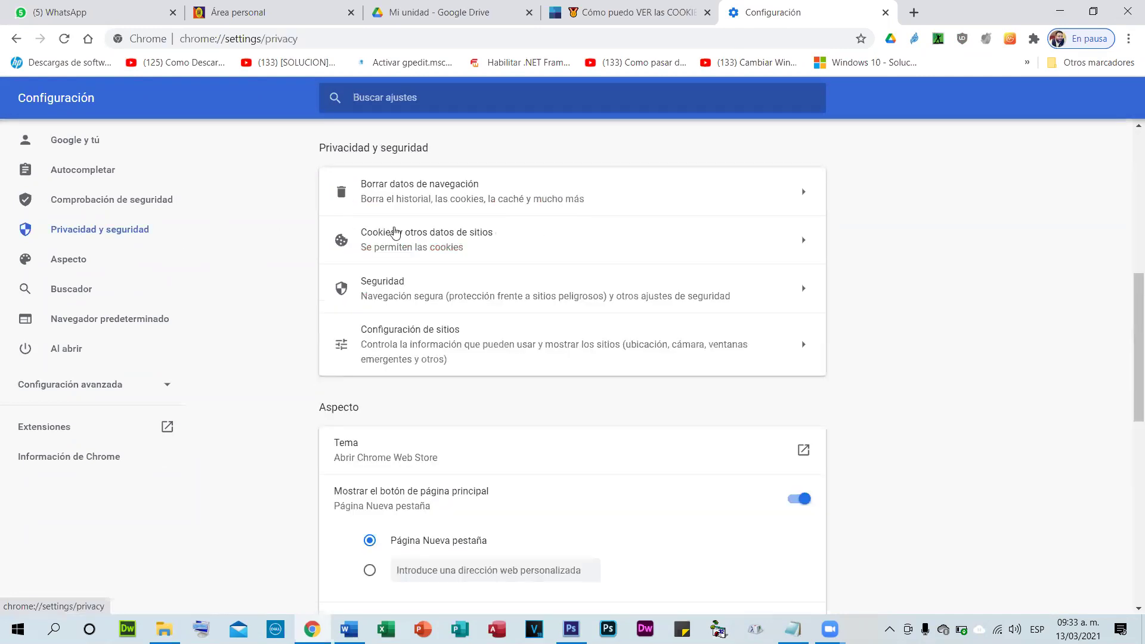
{"action": "left_click", "coordinate": [472, 244]}
{"action": "scroll", "coordinate": [520, 342], "scroll_direction": "down", "scroll_amount": 8}
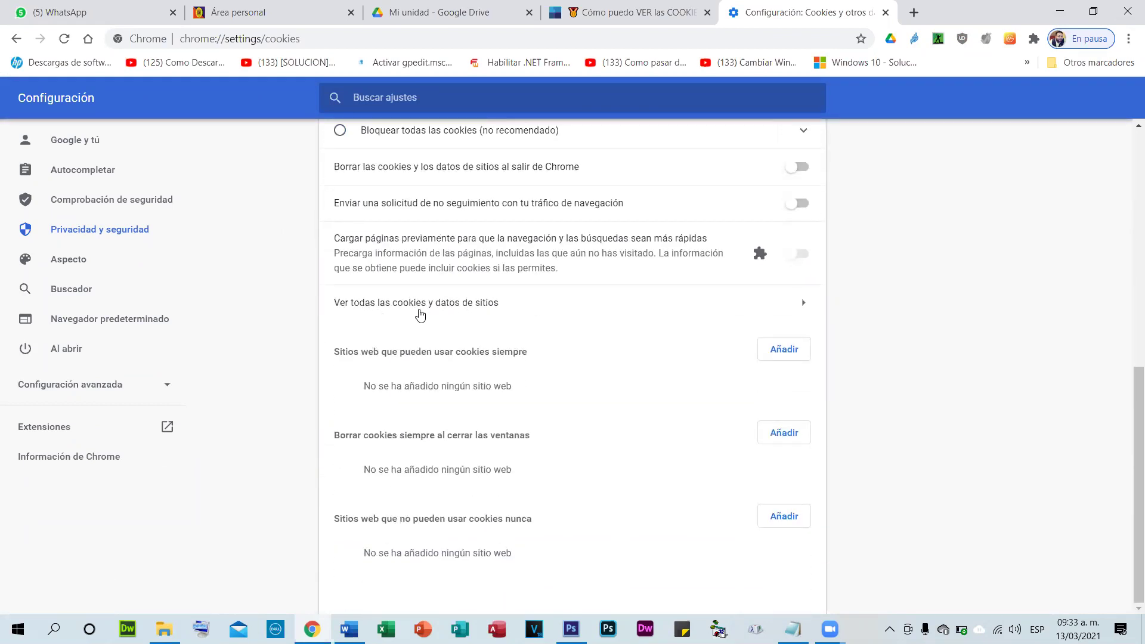
{"action": "left_click", "coordinate": [480, 308]}
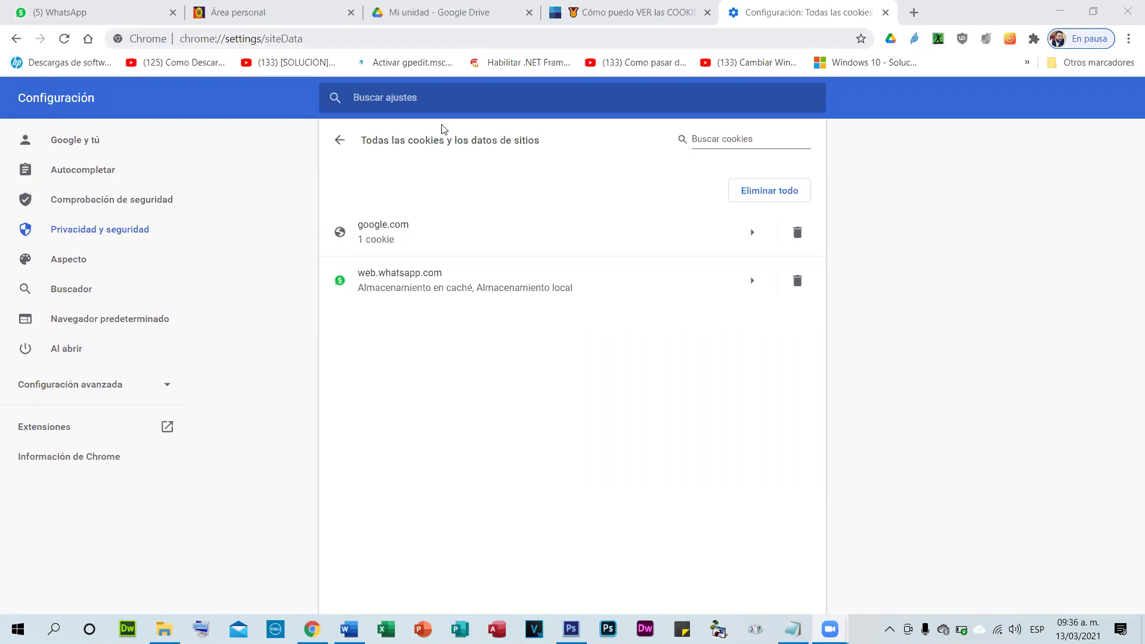
- Return to Privacidad y seguridad and reopen Ver todas las cookies y datos de sitios to refresh the list
{"action": "left_click", "coordinate": [113, 233]}
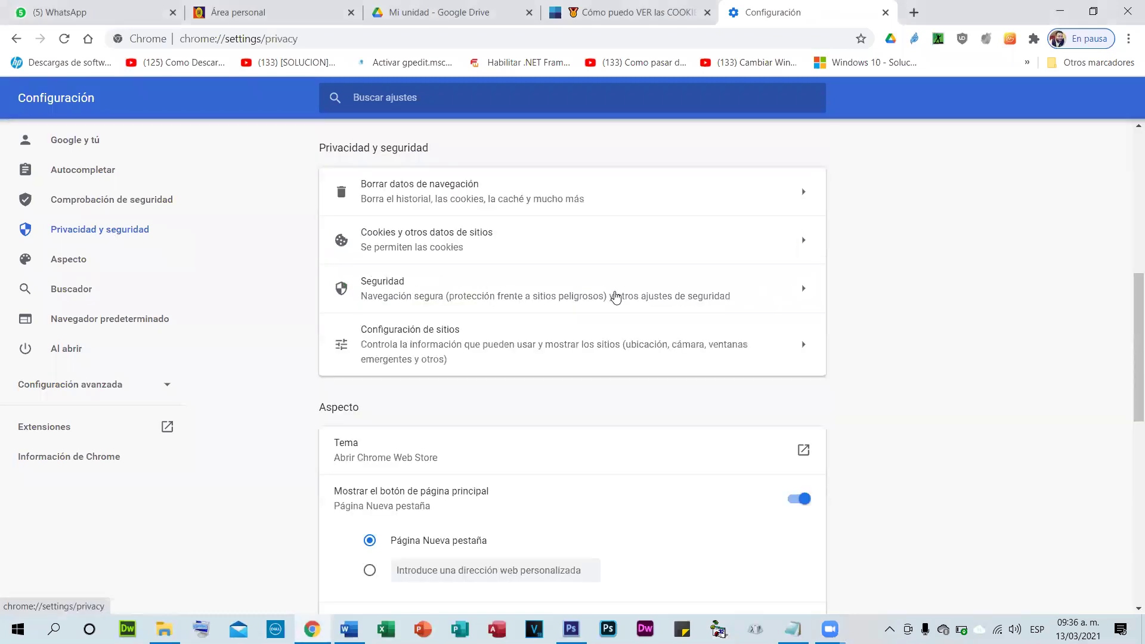
{"action": "scroll", "coordinate": [562, 328], "scroll_direction": "down", "scroll_amount": 3}
{"action": "scroll", "coordinate": [564, 328], "scroll_direction": "up", "scroll_amount": 2}
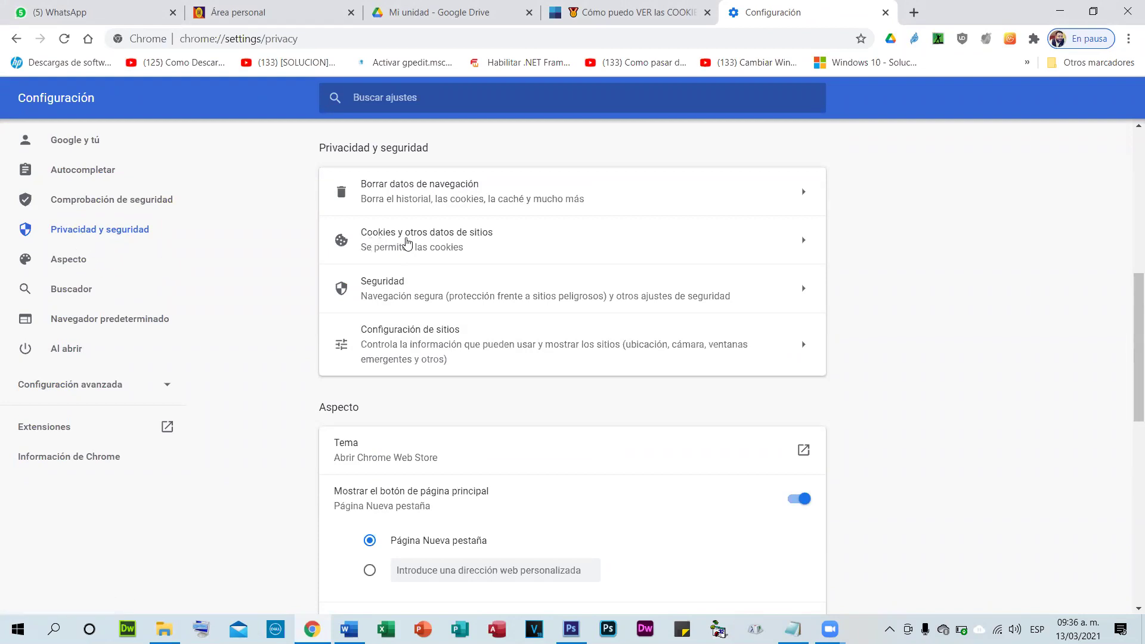
{"action": "left_click", "coordinate": [462, 240]}
{"action": "scroll", "coordinate": [463, 287], "scroll_direction": "down", "scroll_amount": 7}
{"action": "scroll", "coordinate": [464, 343], "scroll_direction": "down", "scroll_amount": 1}
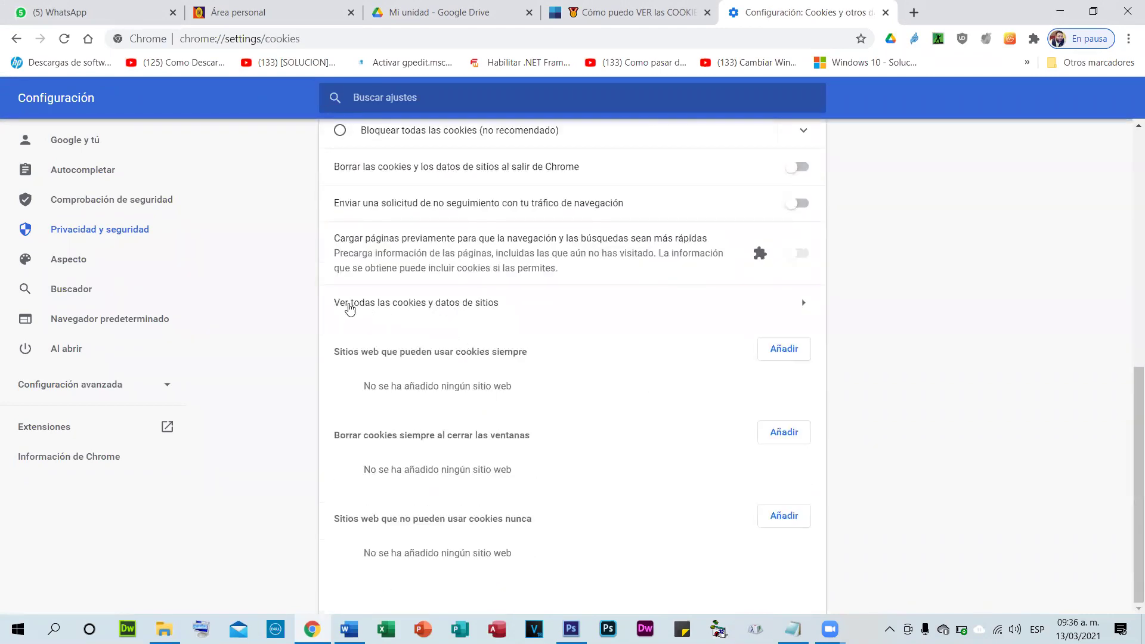
{"action": "left_click", "coordinate": [482, 311]}
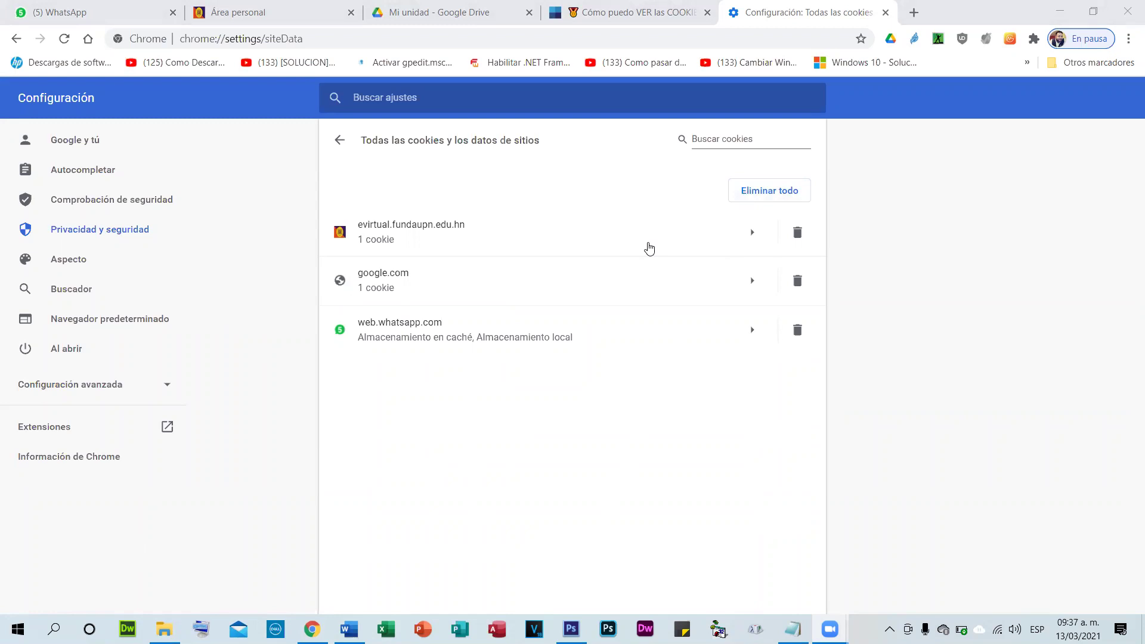
- Show the complete route from Configuración to Ver todas las cookies y datos de sitios, dismissing the low-battery notice on the way
{"action": "left_click", "coordinate": [1128, 39]}
{"action": "left_click", "coordinate": [990, 293]}
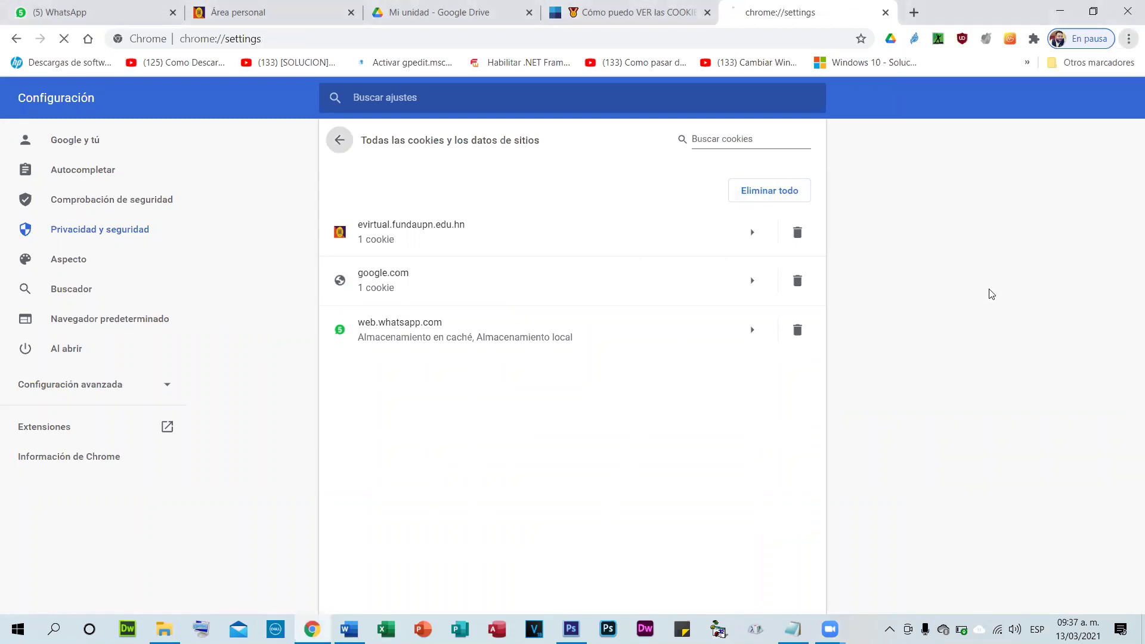
{"action": "left_click", "coordinate": [69, 235]}
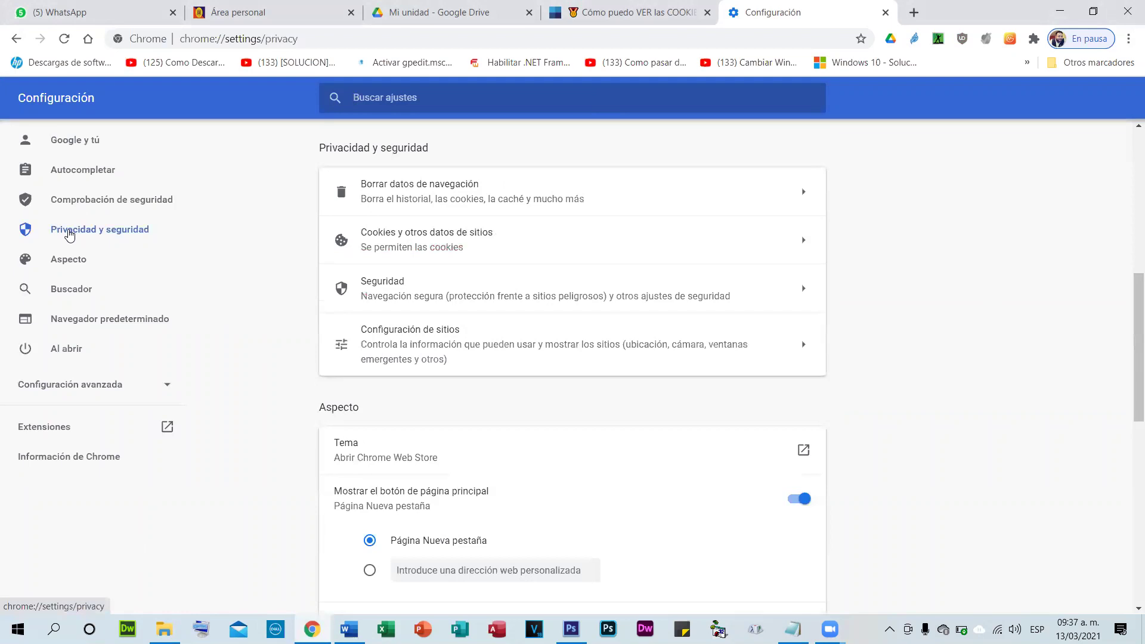
{"action": "left_click", "coordinate": [423, 240]}
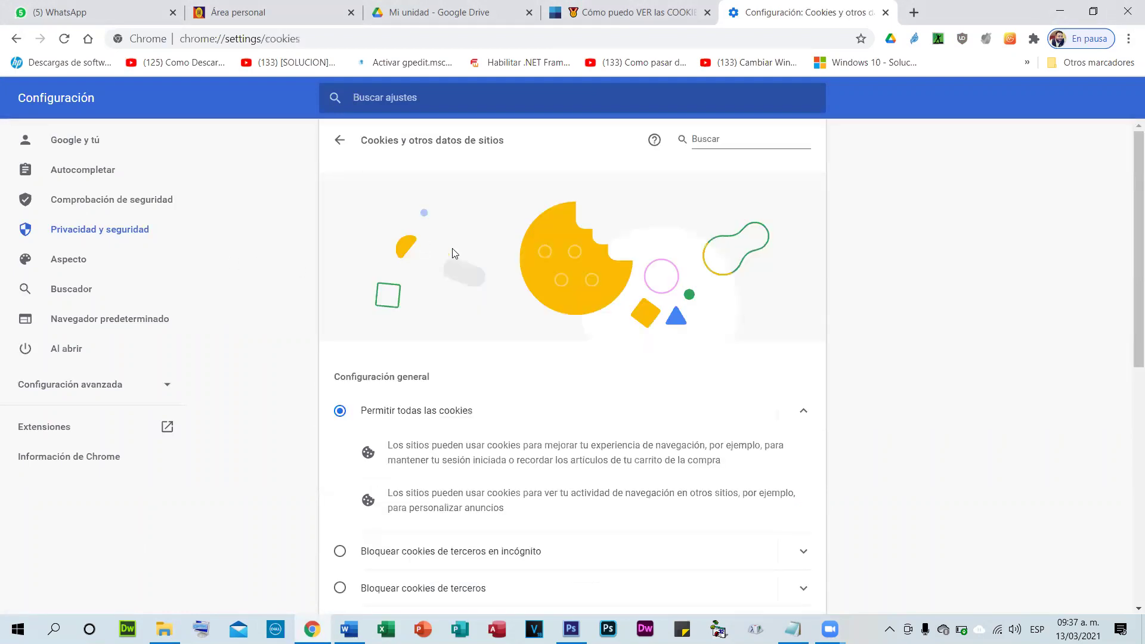
{"action": "scroll", "coordinate": [423, 245], "scroll_direction": "down", "scroll_amount": 6}
{"action": "scroll", "coordinate": [456, 452], "scroll_direction": "down", "scroll_amount": 2}
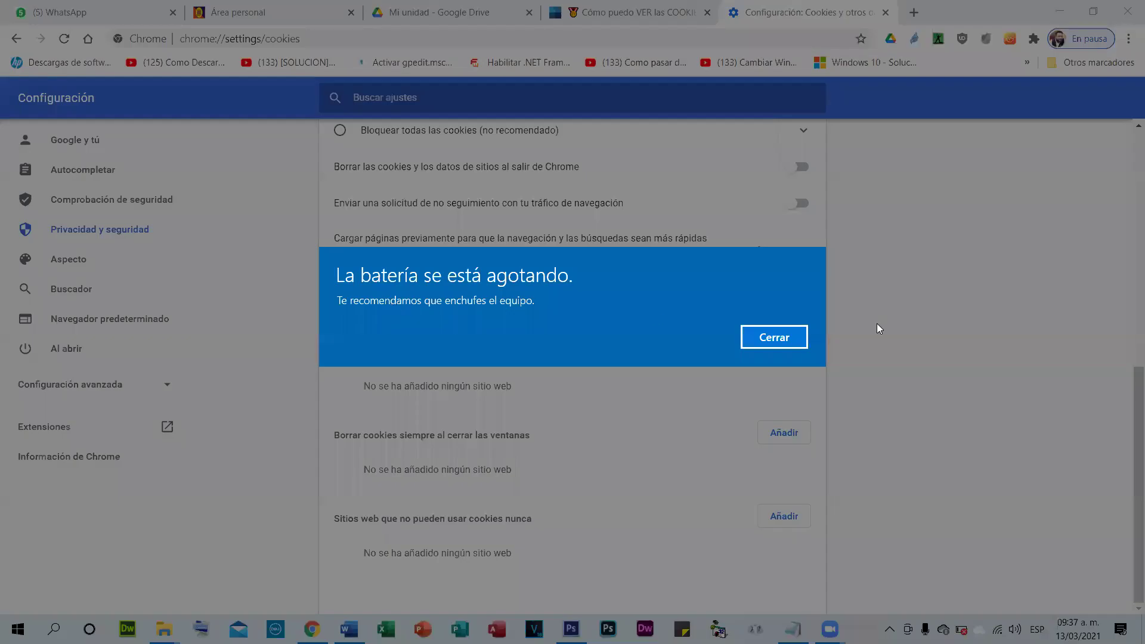
{"action": "left_click", "coordinate": [767, 338]}
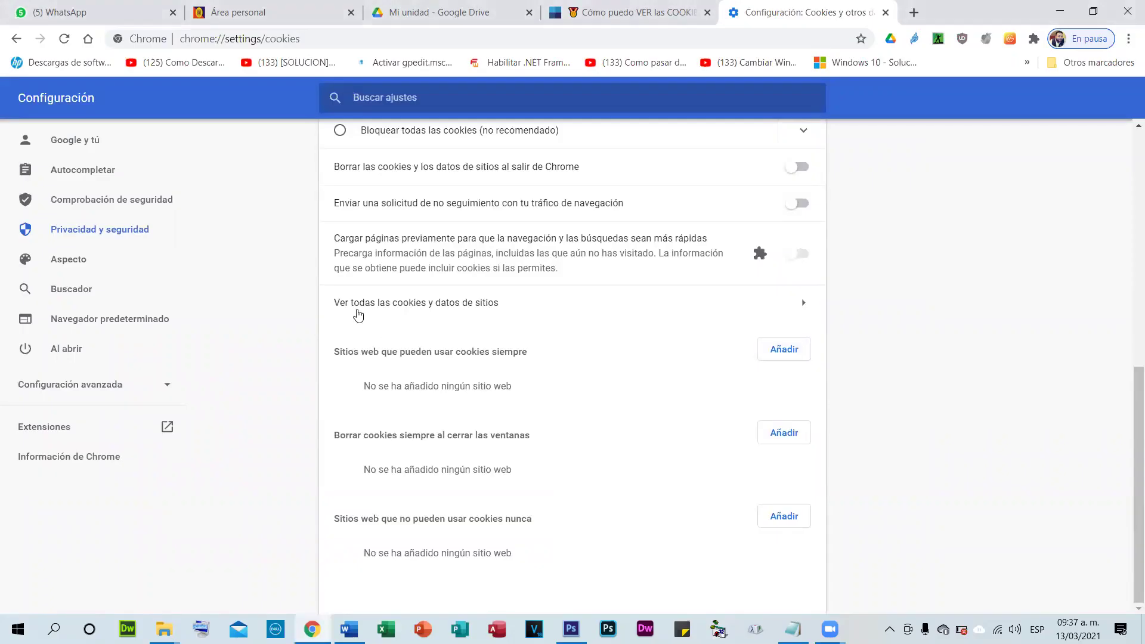
{"action": "left_click", "coordinate": [467, 307]}
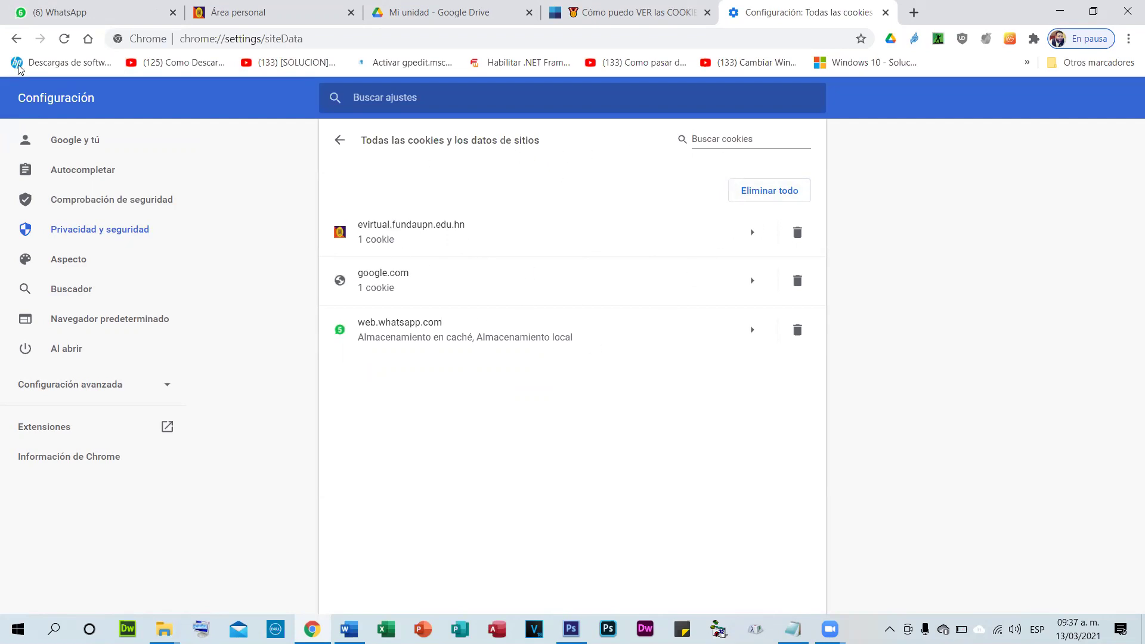
- Go back to Cookies y otros datos de sitios, review its cookie options, and reopen the list of all cookies
{"action": "left_click", "coordinate": [16, 38]}
{"action": "scroll", "coordinate": [762, 292], "scroll_direction": "up", "scroll_amount": 10}
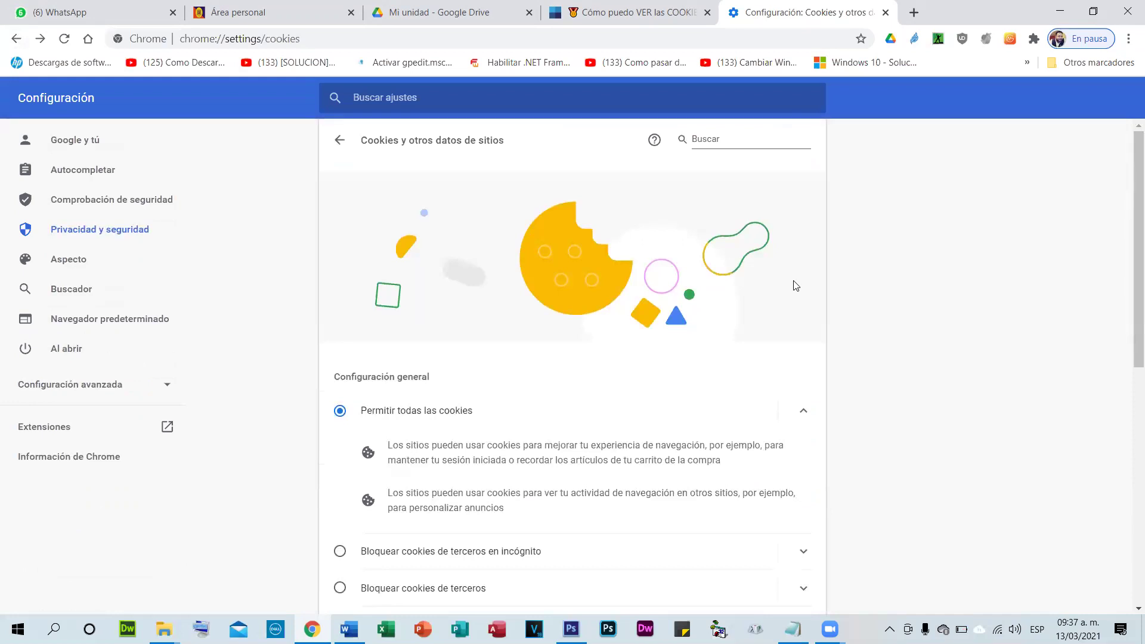
{"action": "scroll", "coordinate": [611, 409], "scroll_direction": "down", "scroll_amount": 8}
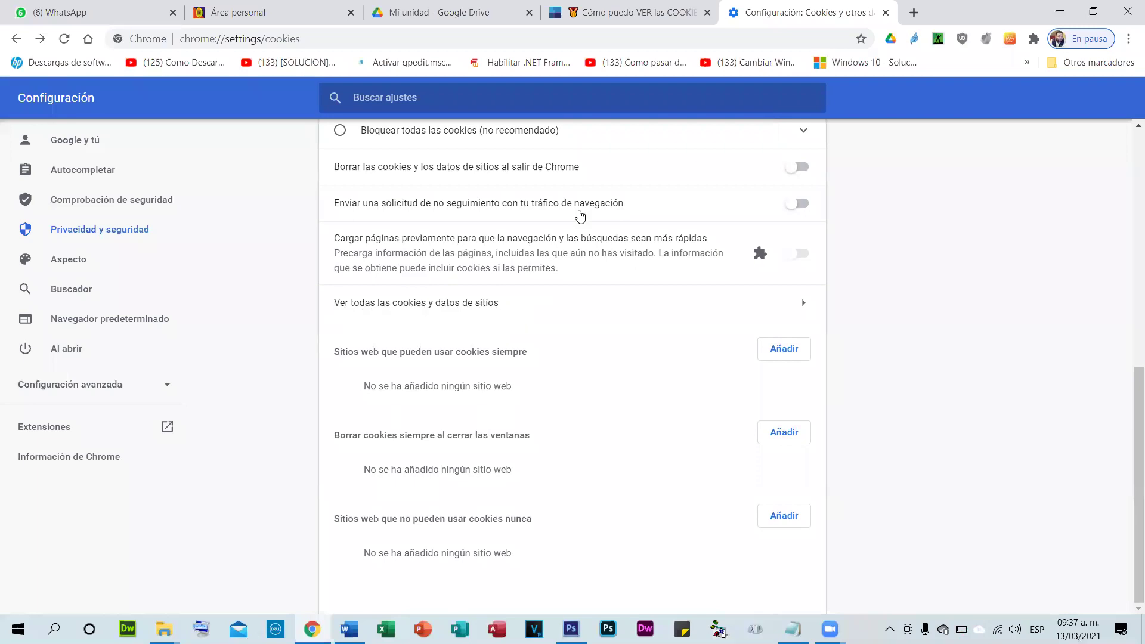
{"action": "scroll", "coordinate": [514, 352], "scroll_direction": "up", "scroll_amount": 5}
{"action": "scroll", "coordinate": [508, 357], "scroll_direction": "down", "scroll_amount": 5}
{"action": "left_click", "coordinate": [379, 309]}
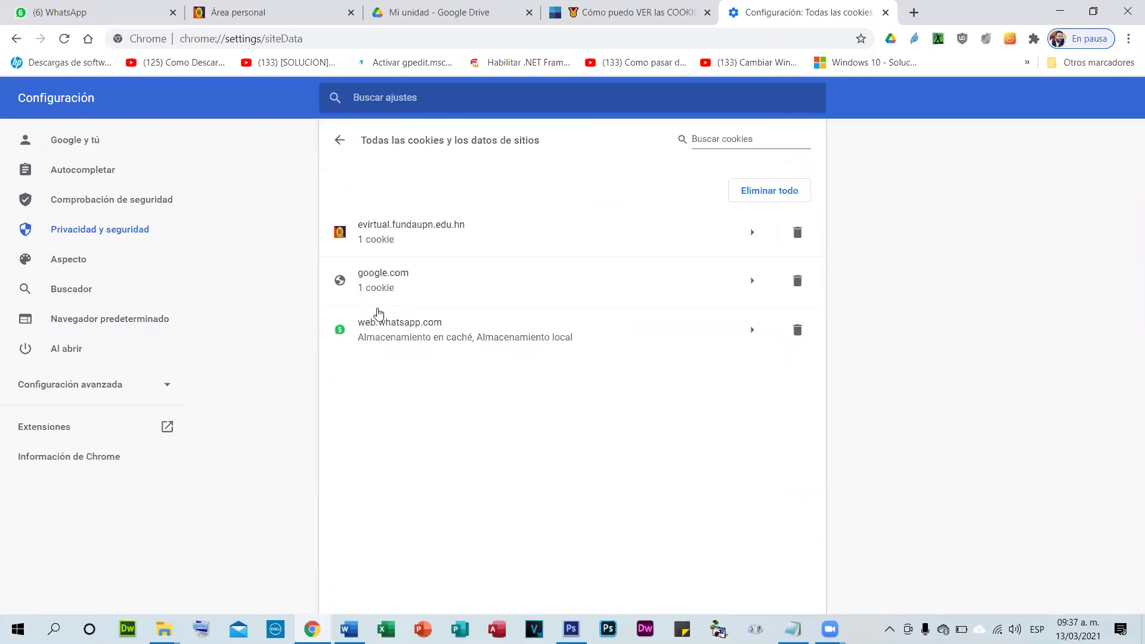